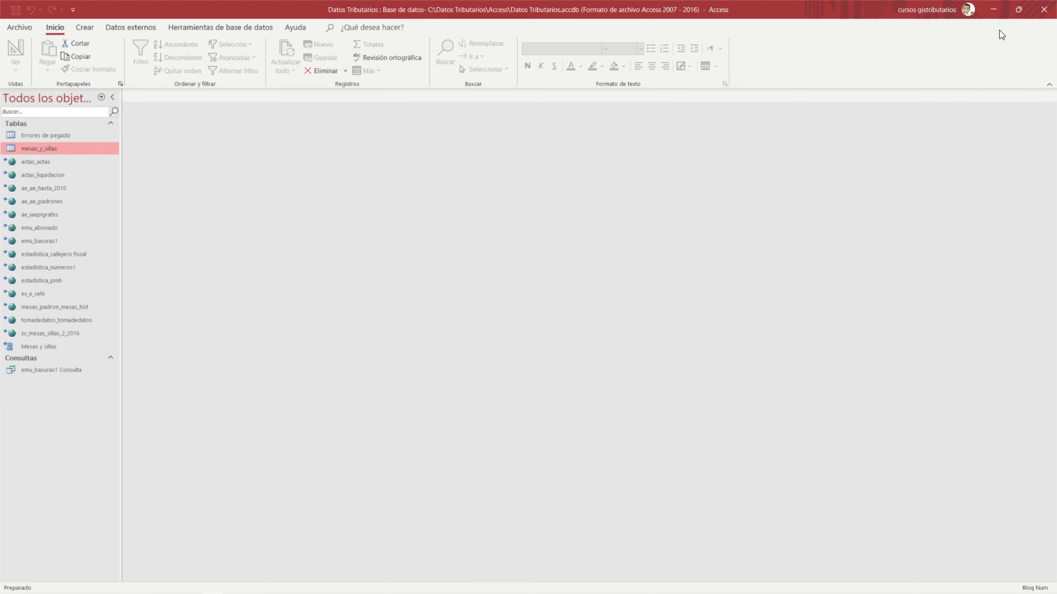
Step: Switch to QGIS and remove the mesas_y_sillas_txt layer from the MESASYSILLAS group
left_click(993, 9)
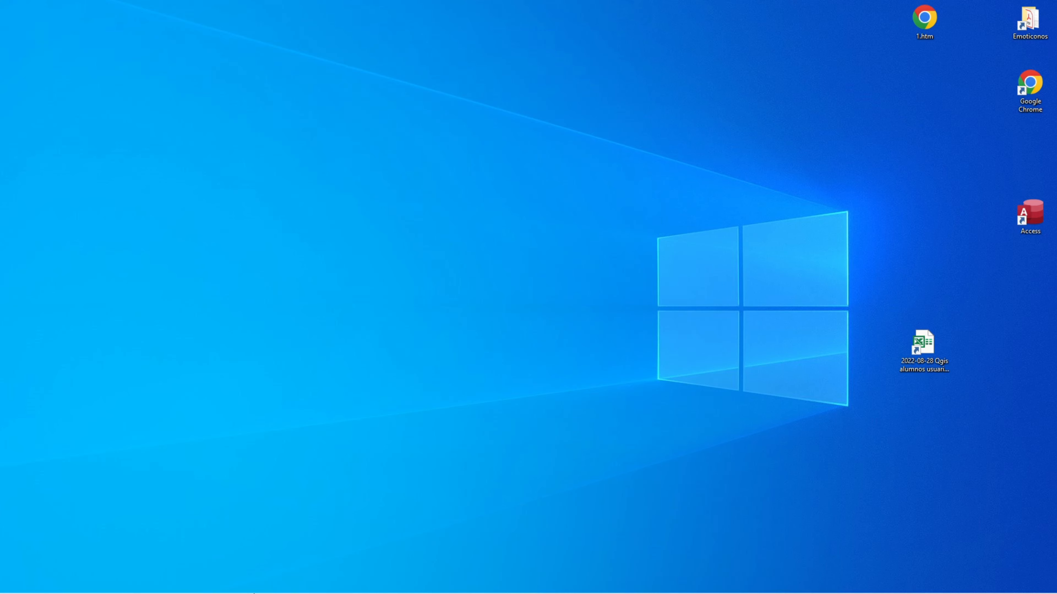
left_click(158, 588)
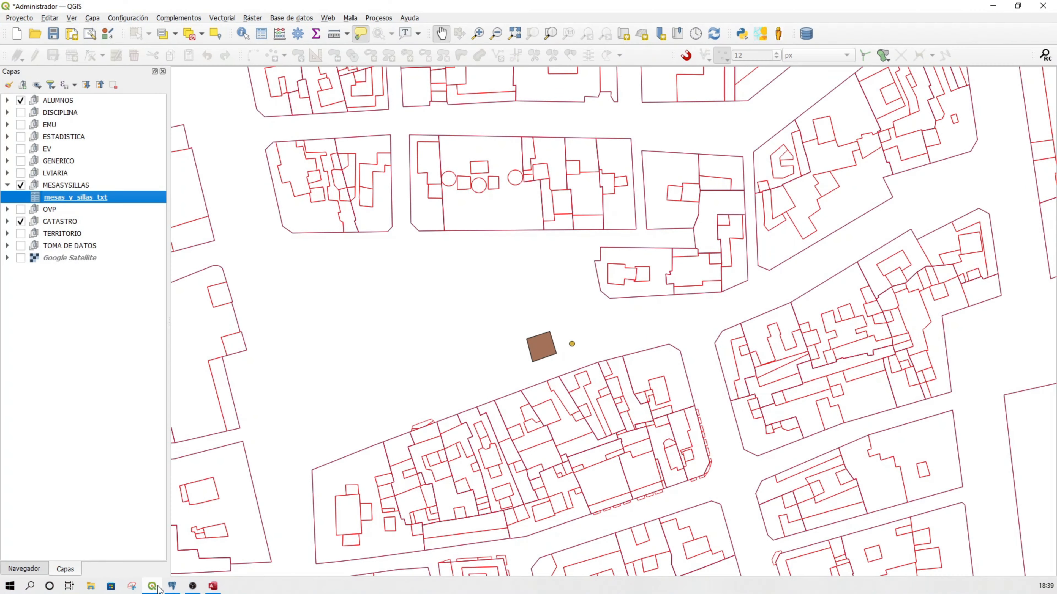
left_click(107, 209)
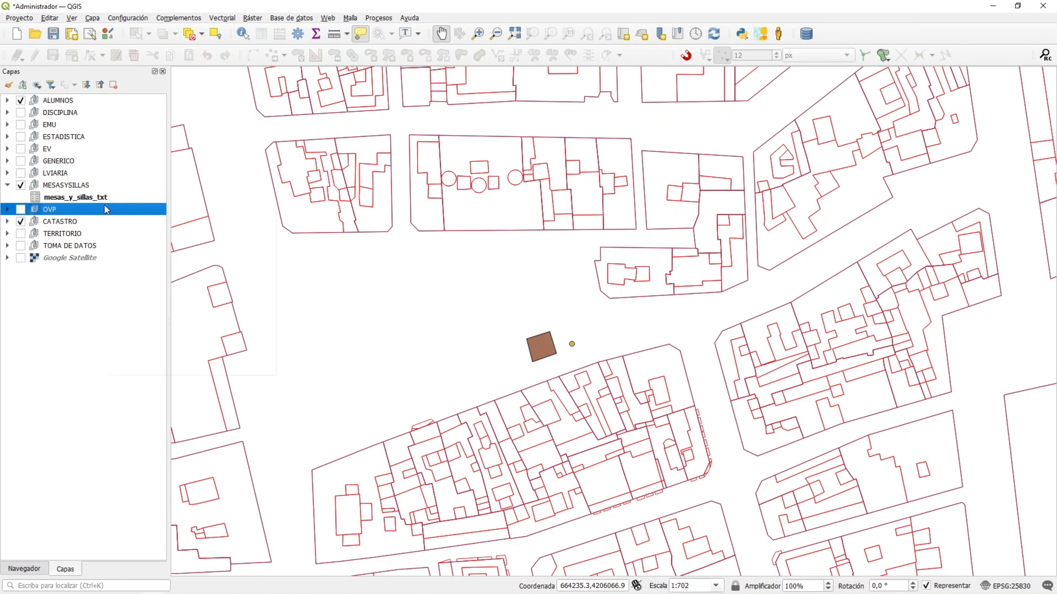
left_click(104, 199)
right_click(104, 198)
left_click(126, 256)
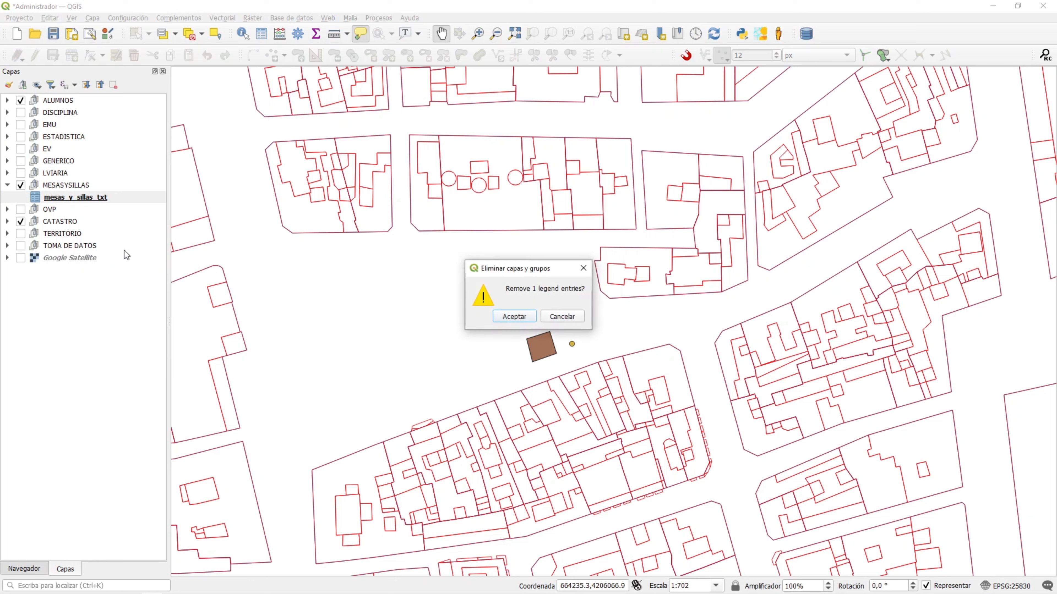
left_click(511, 314)
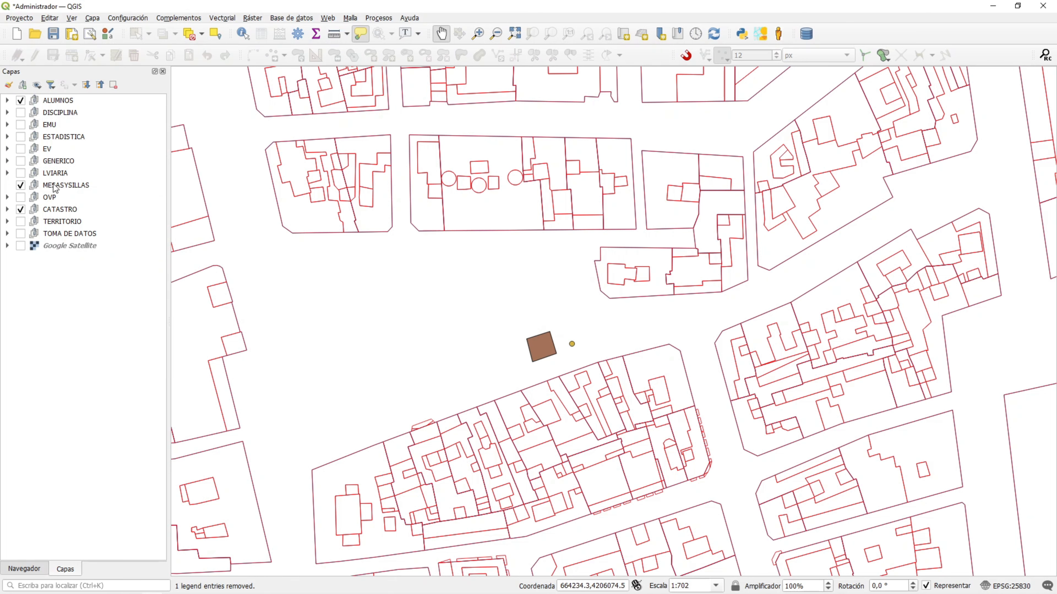
left_click(992, 6)
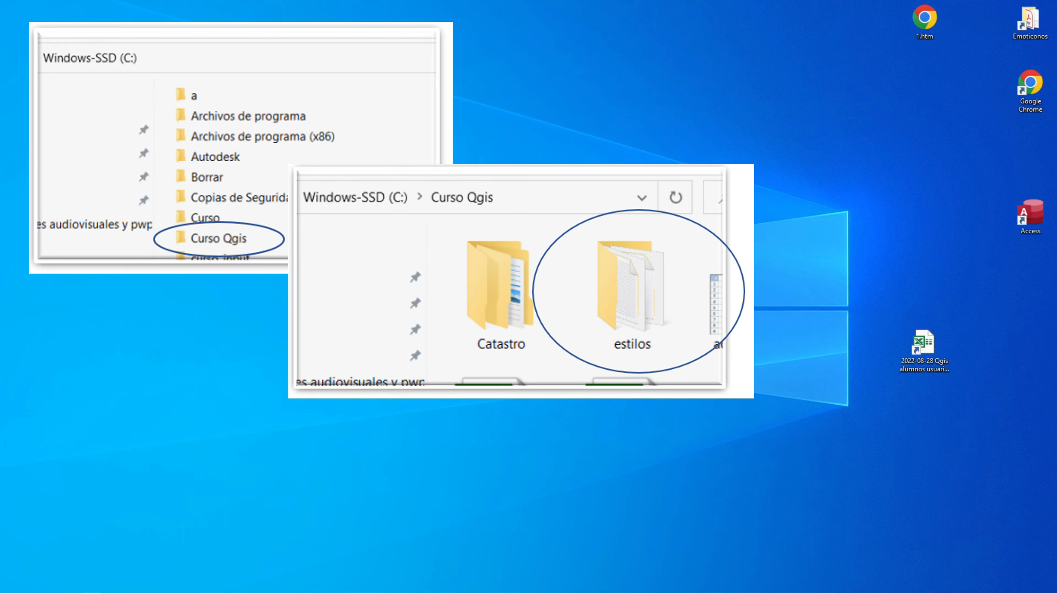
mouse_move(190, 592)
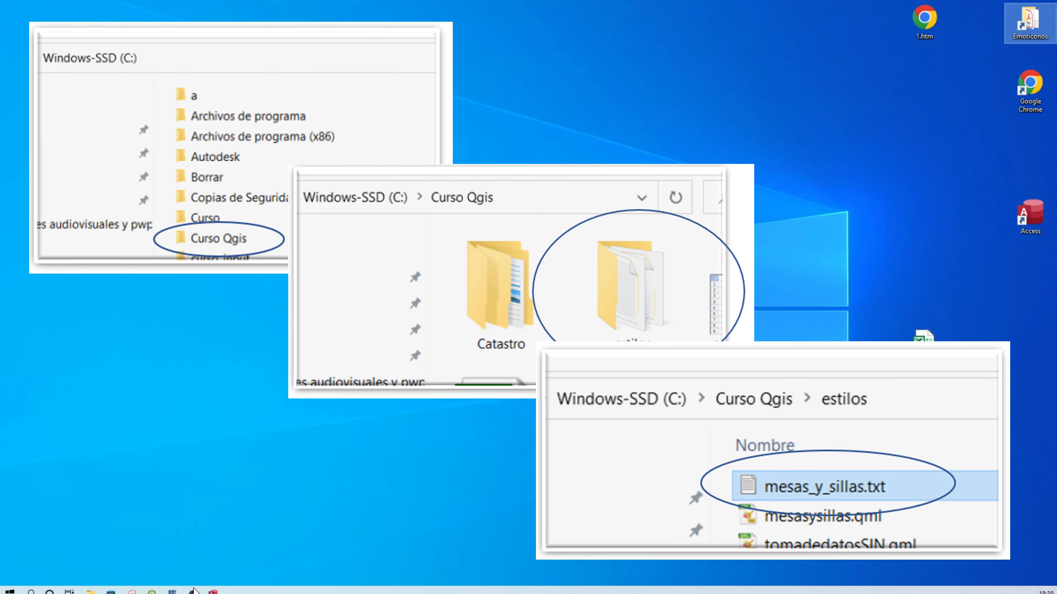
left_click(151, 586)
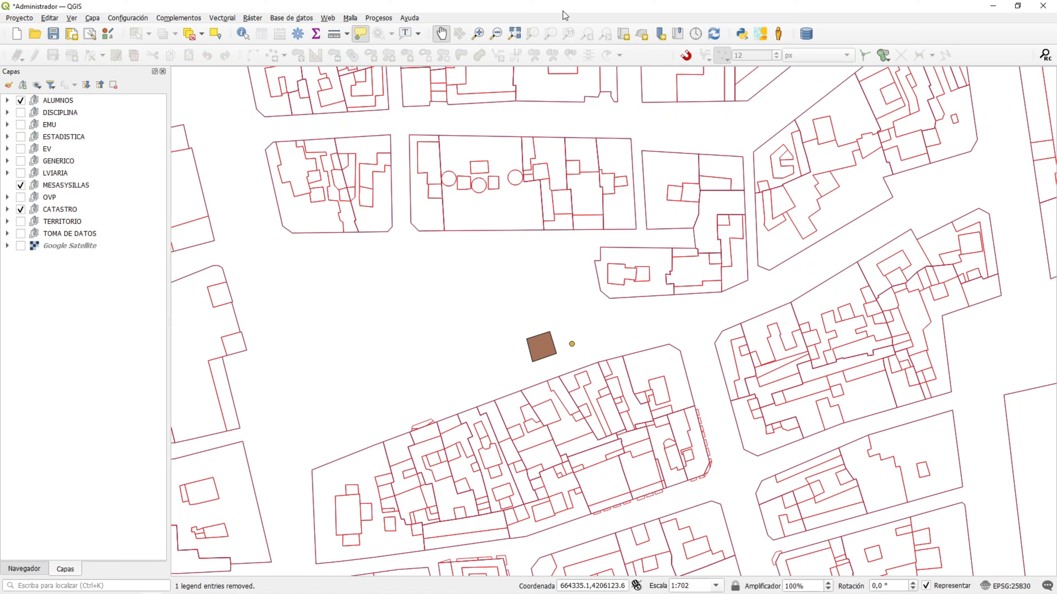
Step: With the MESASYSILLAS group as target, choose C:\Curso Qgis\estilos\mesas_y_sillas.txt as the source for a new delimited text layer
left_click(62, 187)
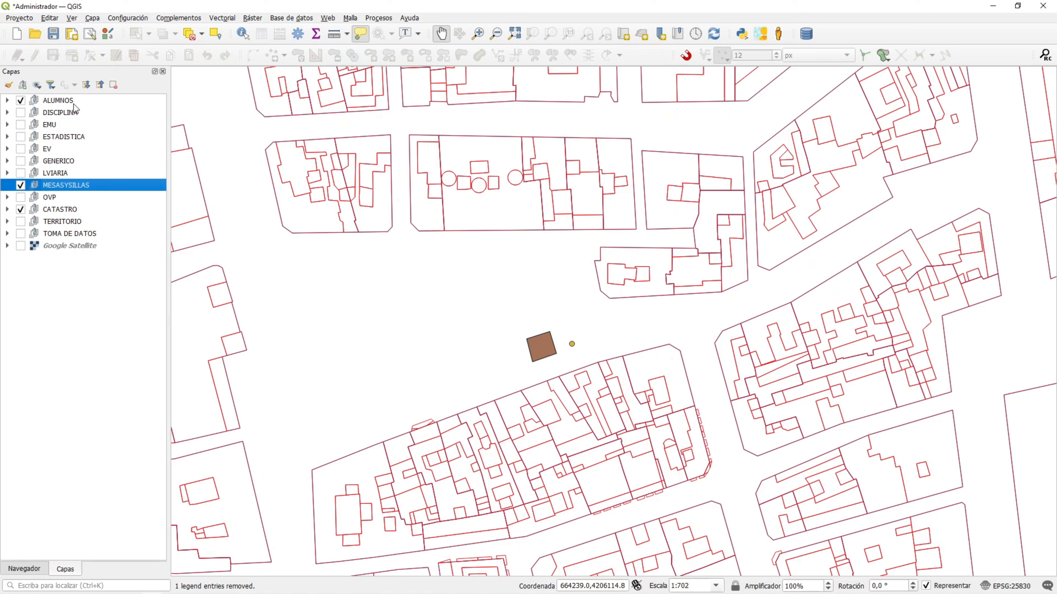
left_click(95, 19)
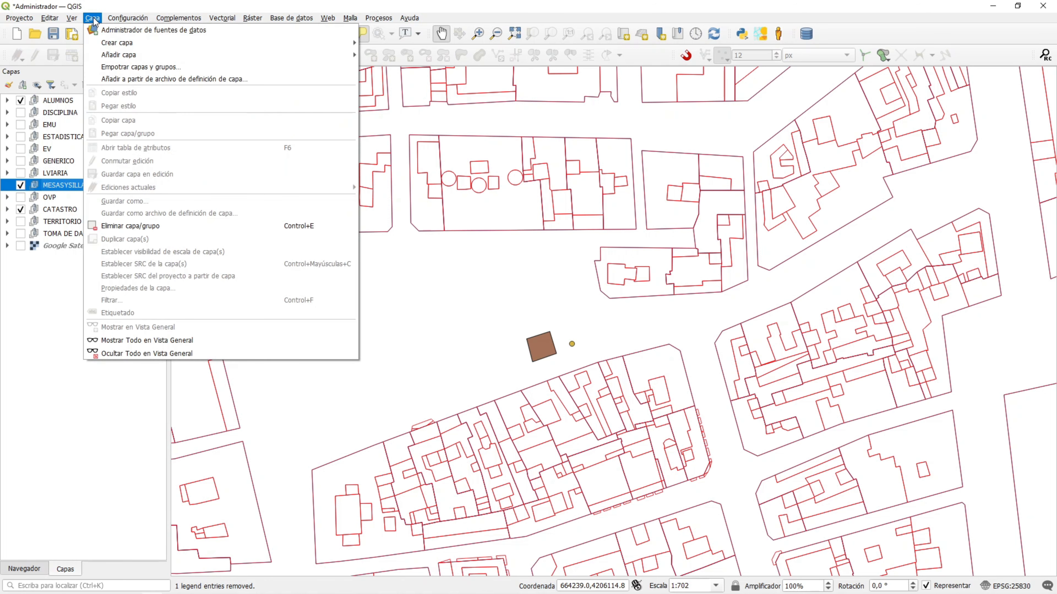
mouse_move(103, 56)
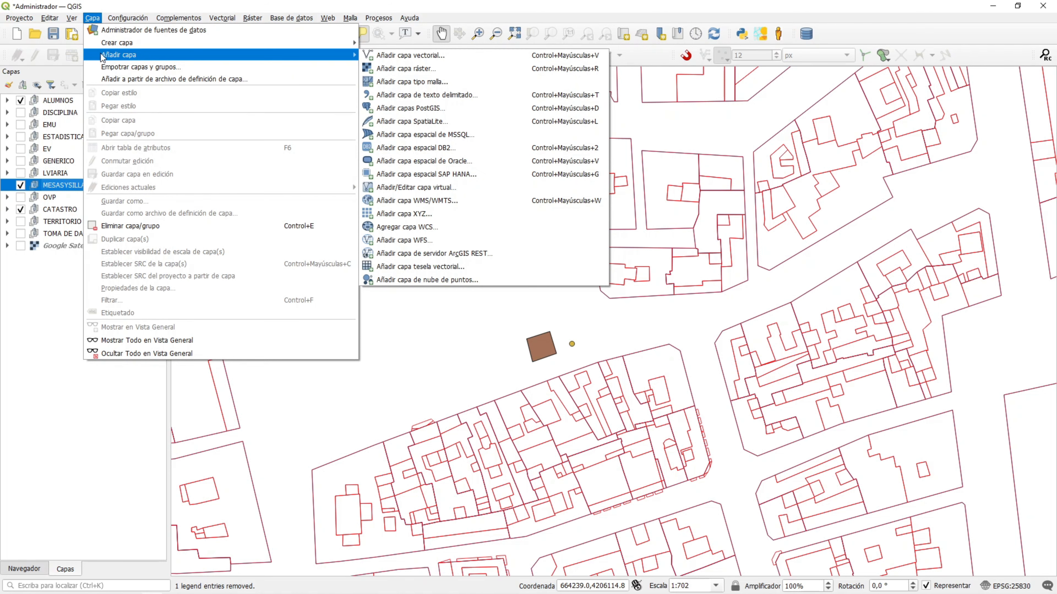
left_click(383, 56)
left_click_drag(438, 89, 442, 79)
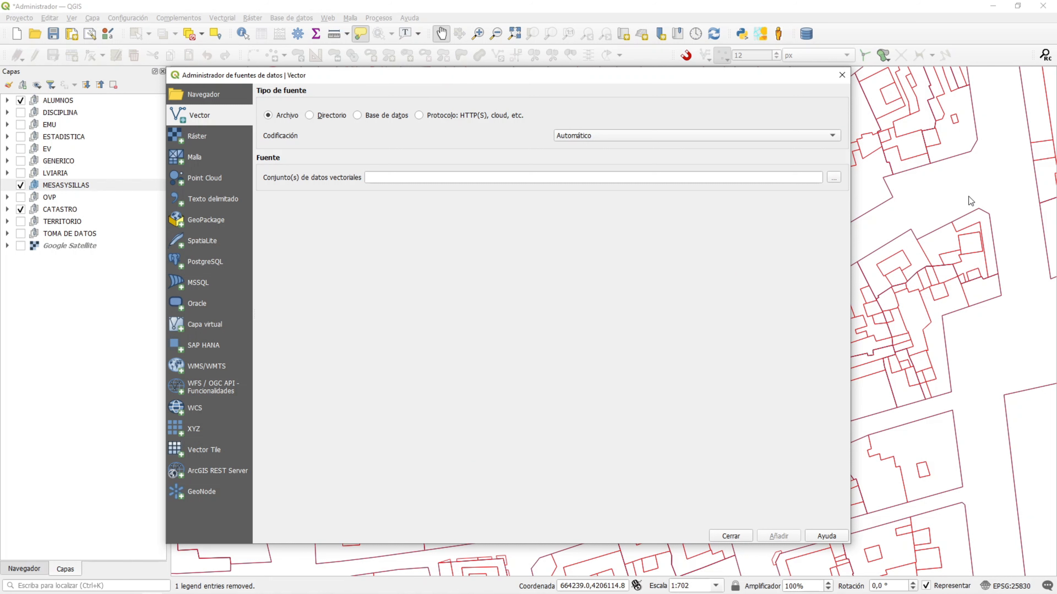
left_click(211, 201)
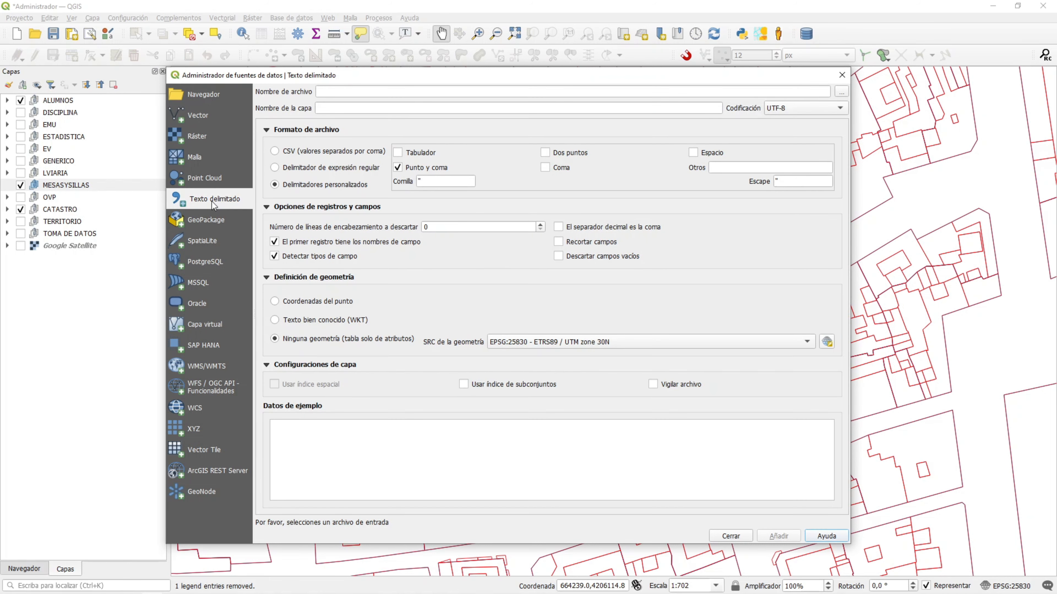
left_click(840, 93)
left_click(396, 120)
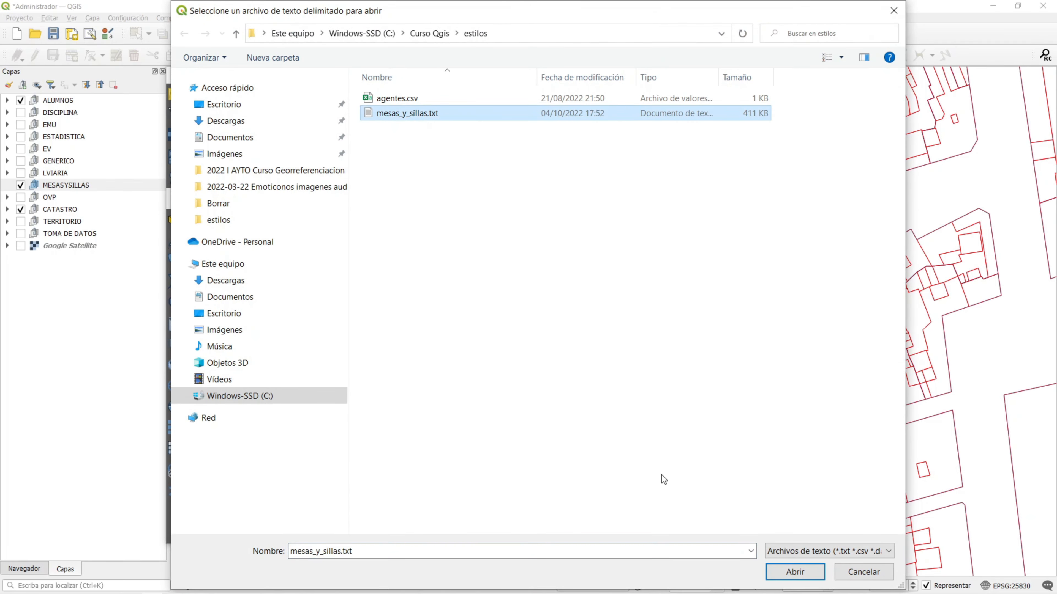
left_click(795, 572)
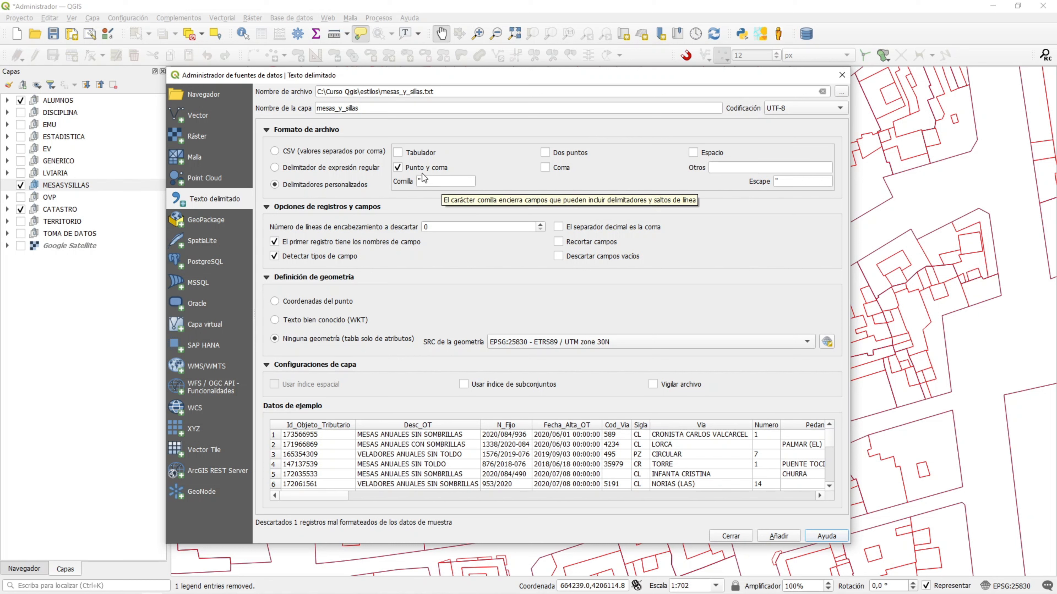
Step: Try Tabulador as the custom delimiter in place of Punto y coma, and restore Punto y coma
left_click(398, 153)
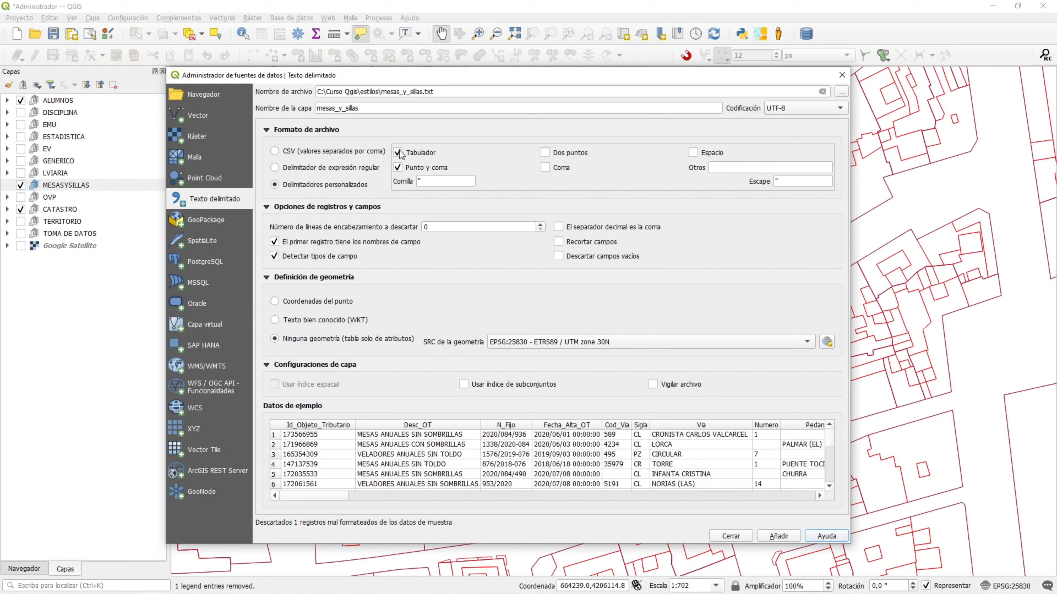
left_click(398, 168)
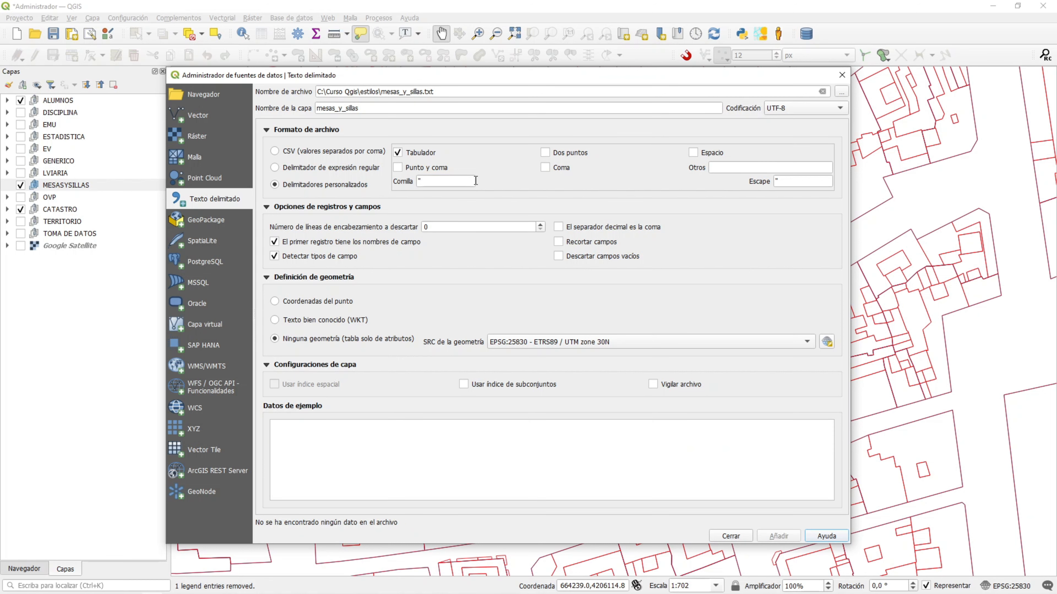
left_click(545, 154)
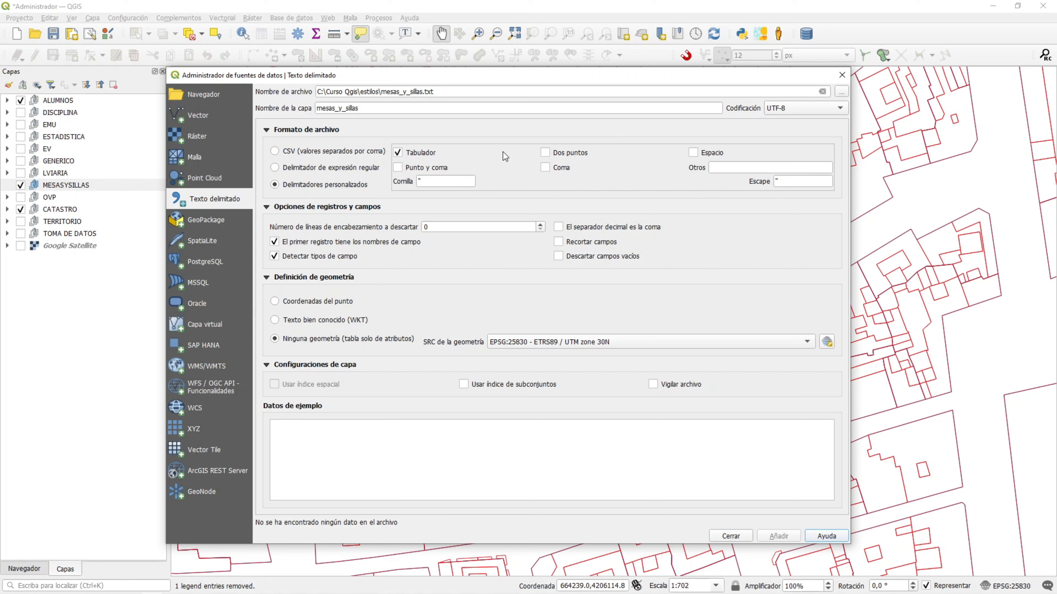
left_click(399, 155)
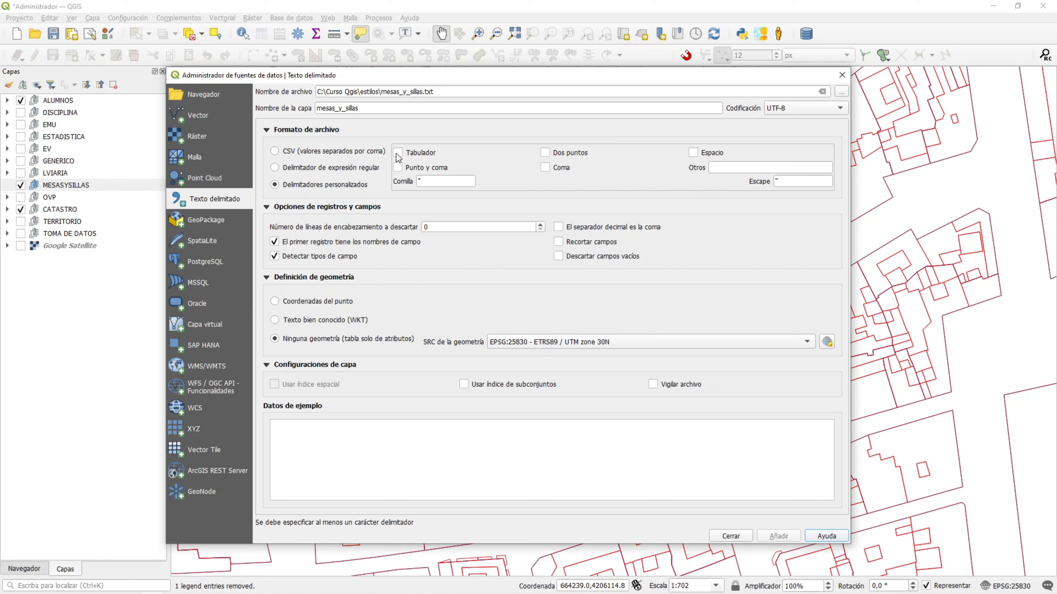
left_click(397, 169)
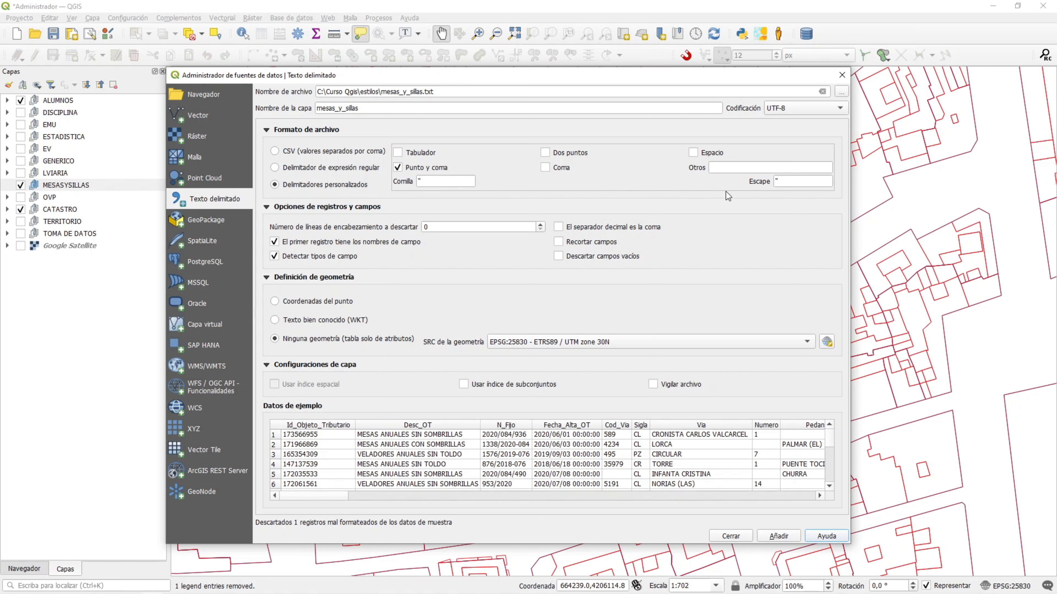
Step: Add the text file as an attribute-only table with no geometry and close the data source manager
left_click_drag(781, 181, 760, 178)
left_click(309, 339)
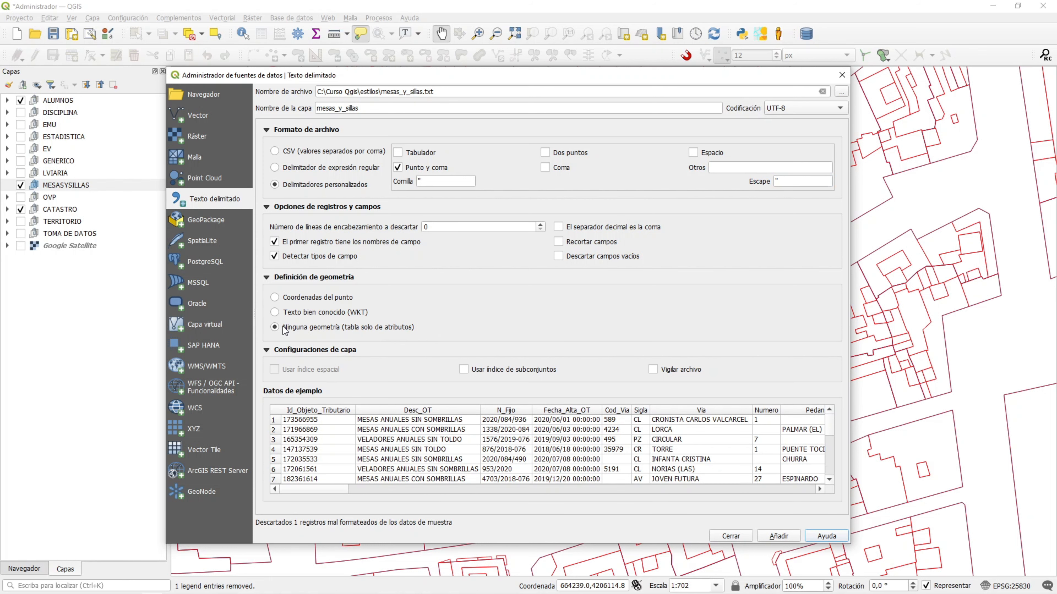
left_click(277, 298)
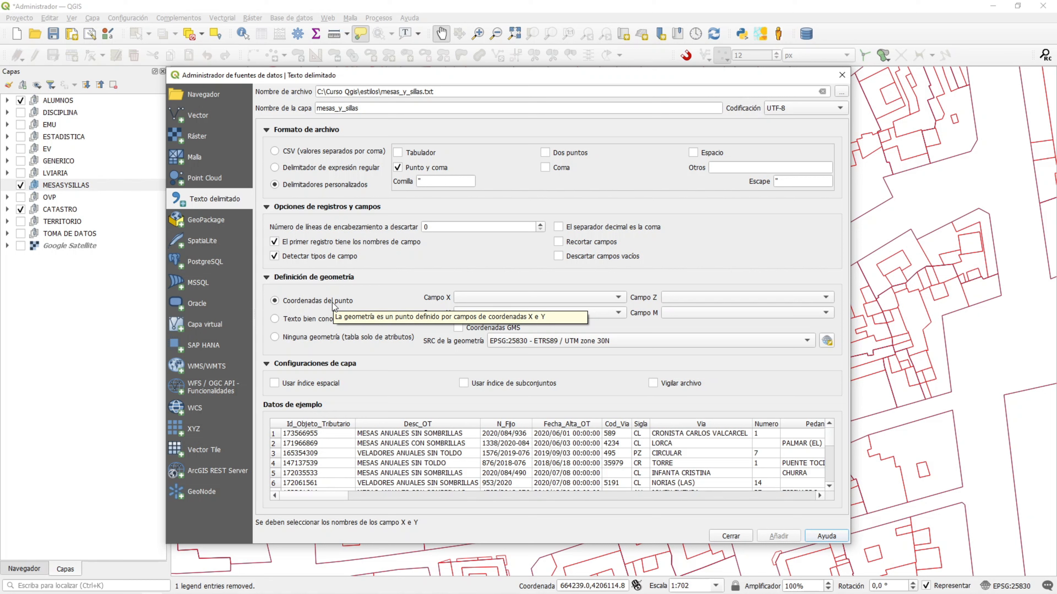
left_click(275, 337)
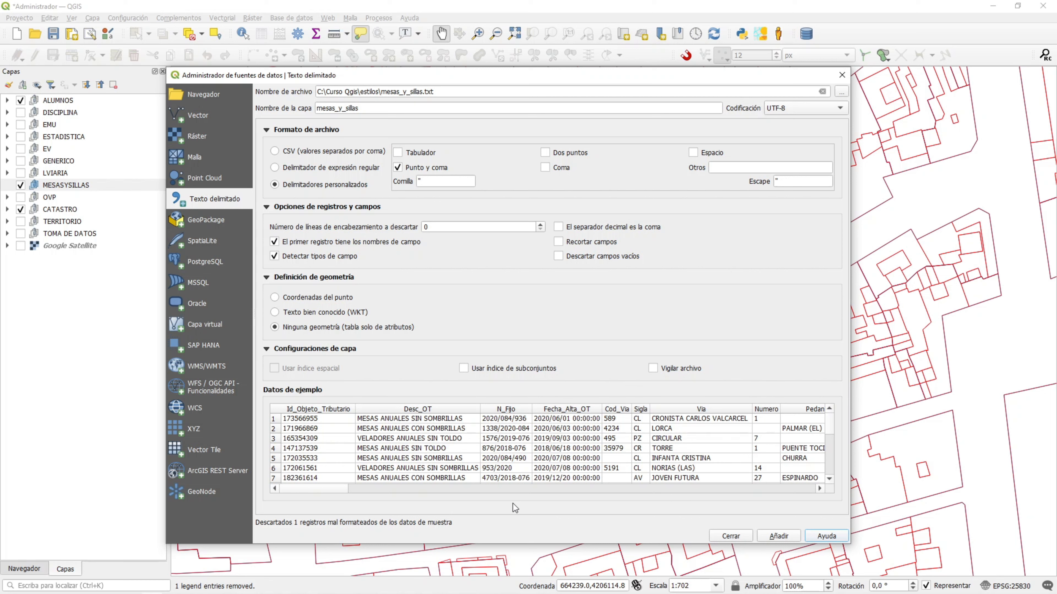
left_click(777, 537)
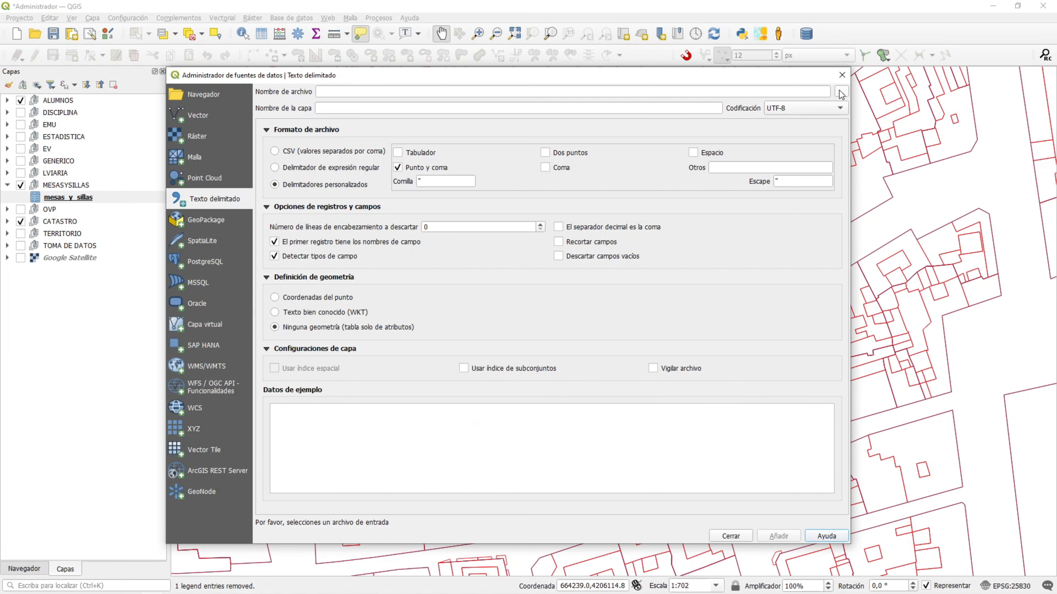
left_click(843, 75)
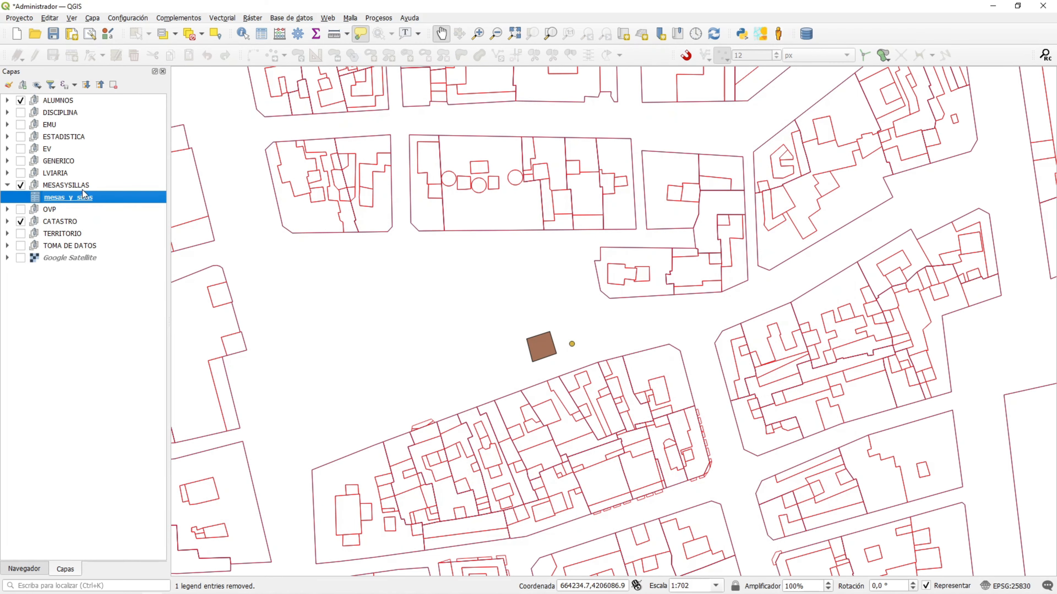
Step: Review the records in the attribute table of the mesas_y_sillas layer and close the table
left_click(256, 38)
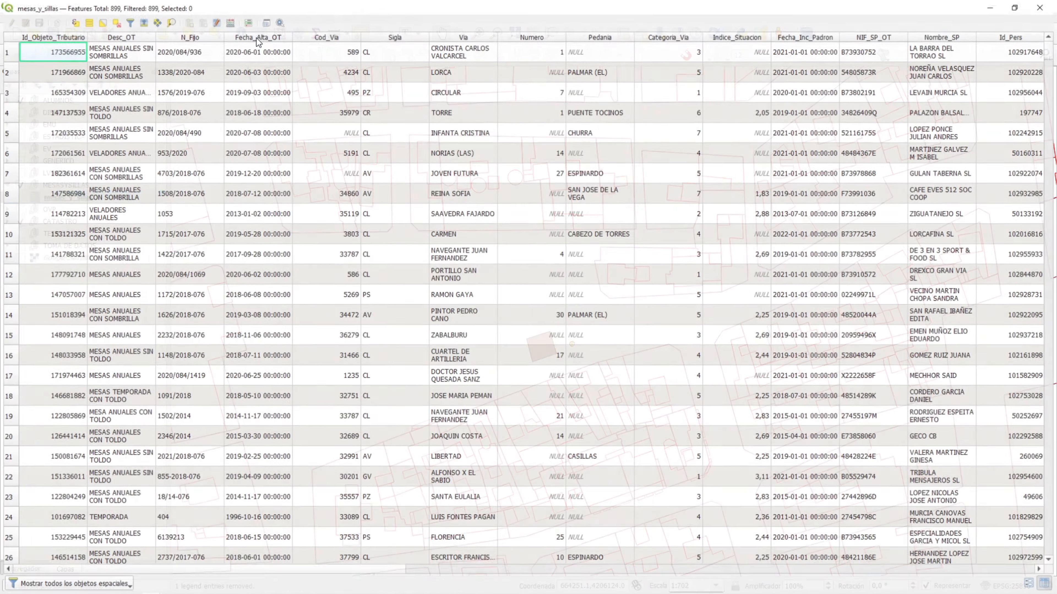
scroll(287, 124, "down", 5)
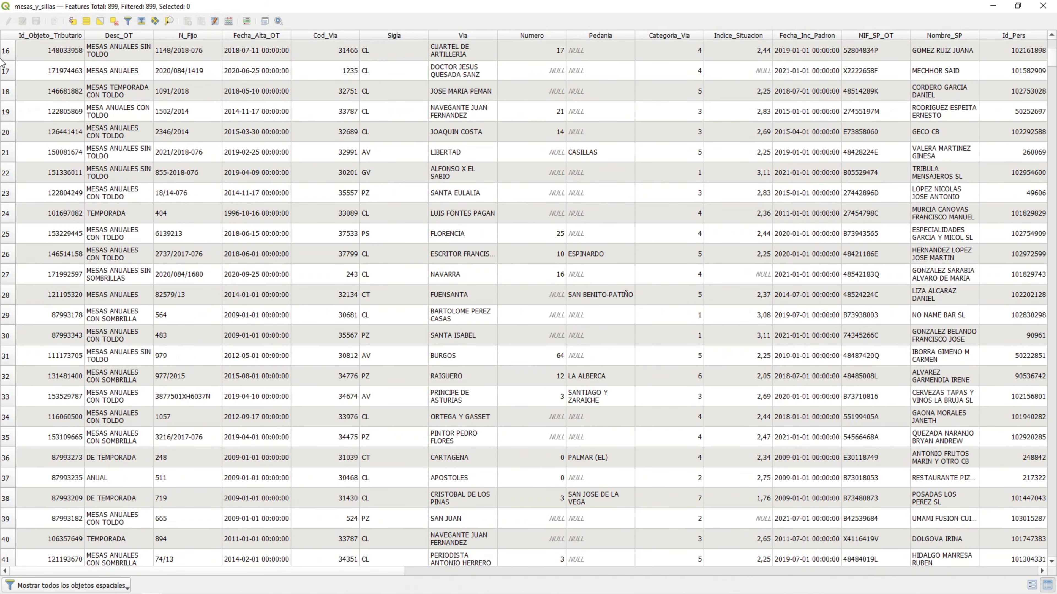
scroll(20, 86, "down", 6)
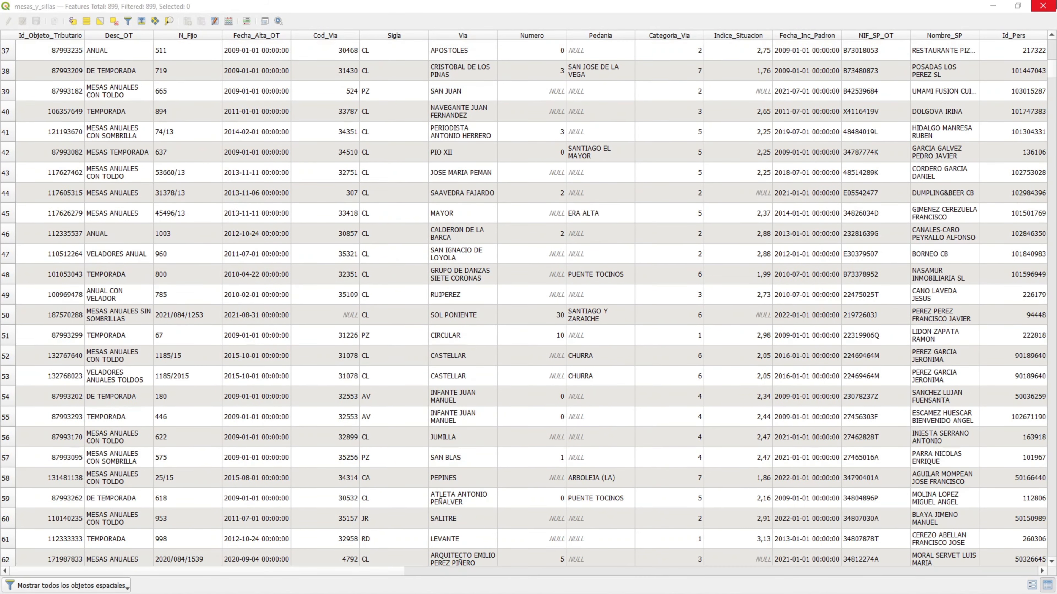
left_click(1043, 6)
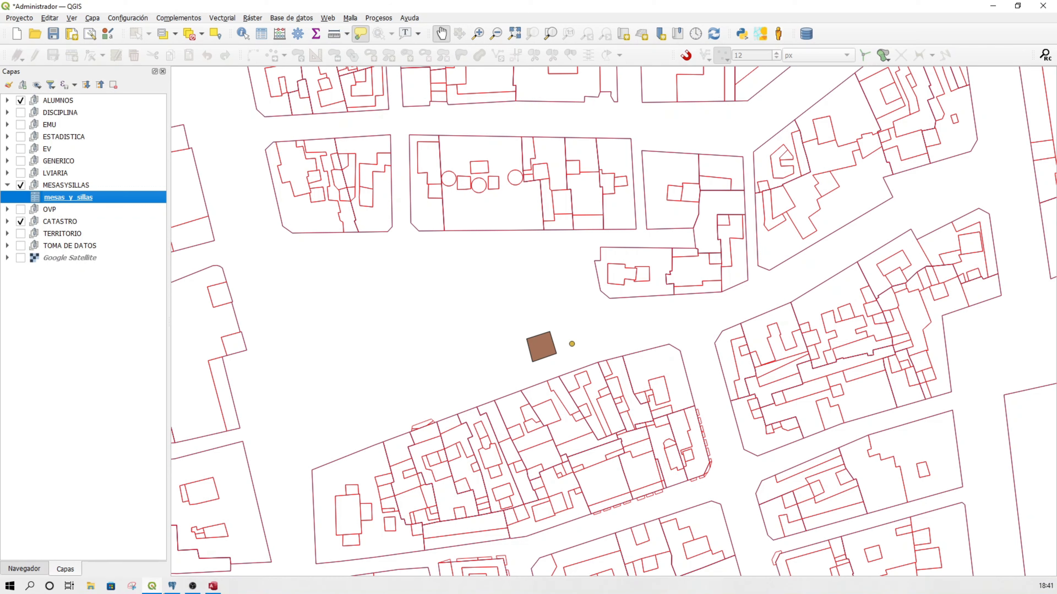
Step: Switch to Access and view the records of the mesas_y_sillas table
left_click(213, 586)
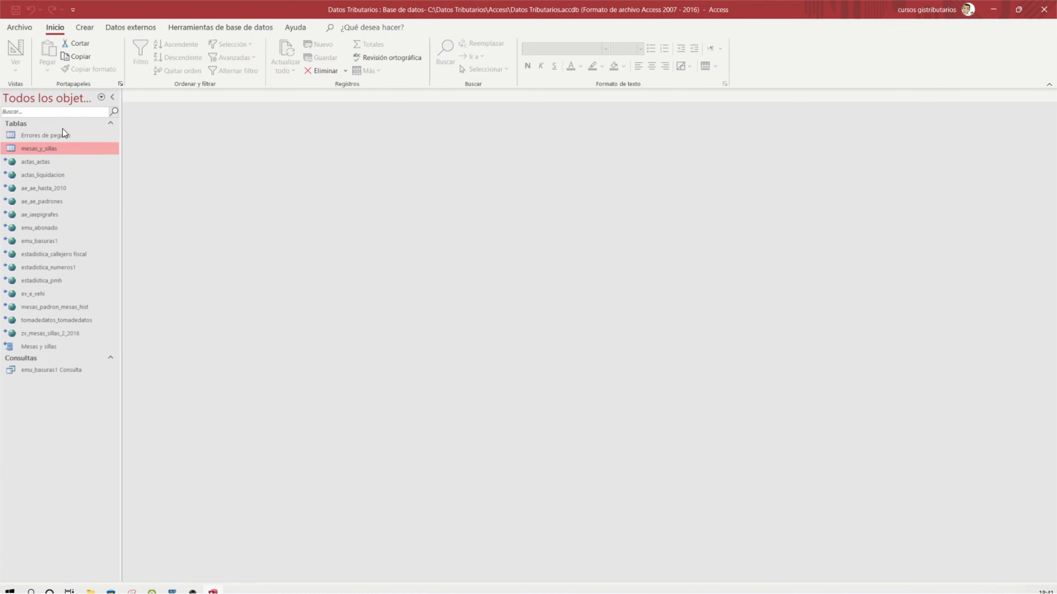
double_click(57, 148)
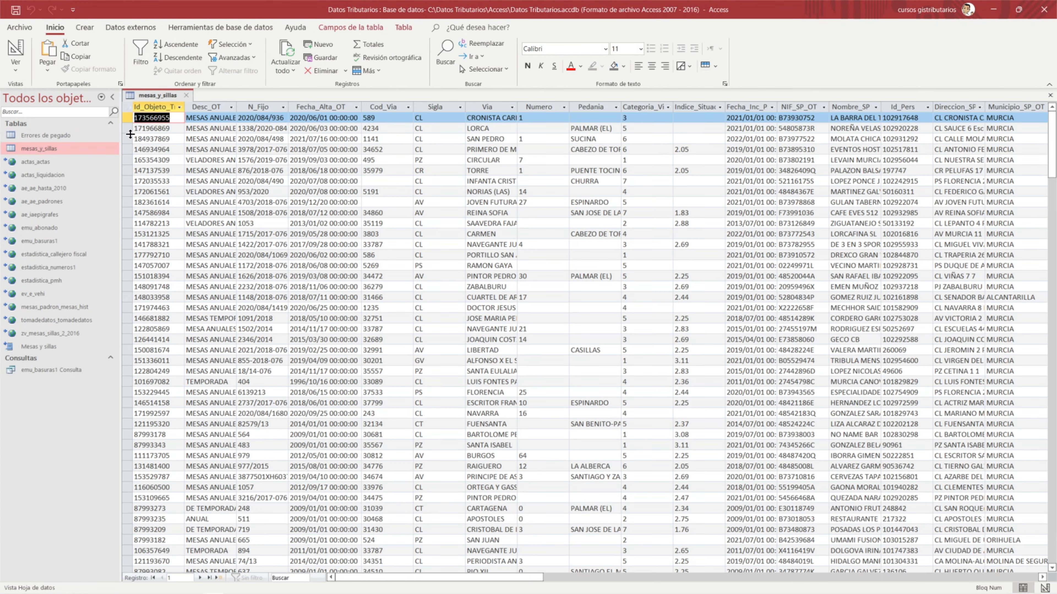
left_click(192, 586)
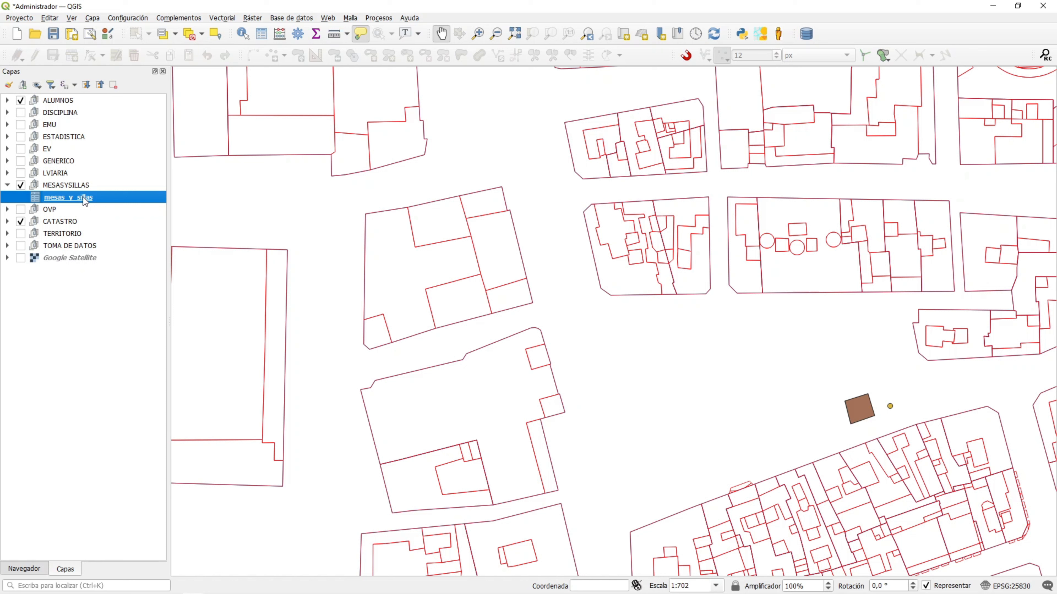
Step: Back in QGIS, rename the mesas_y_sillas layer to mesas_y_sillas_qgis
right_click(85, 200)
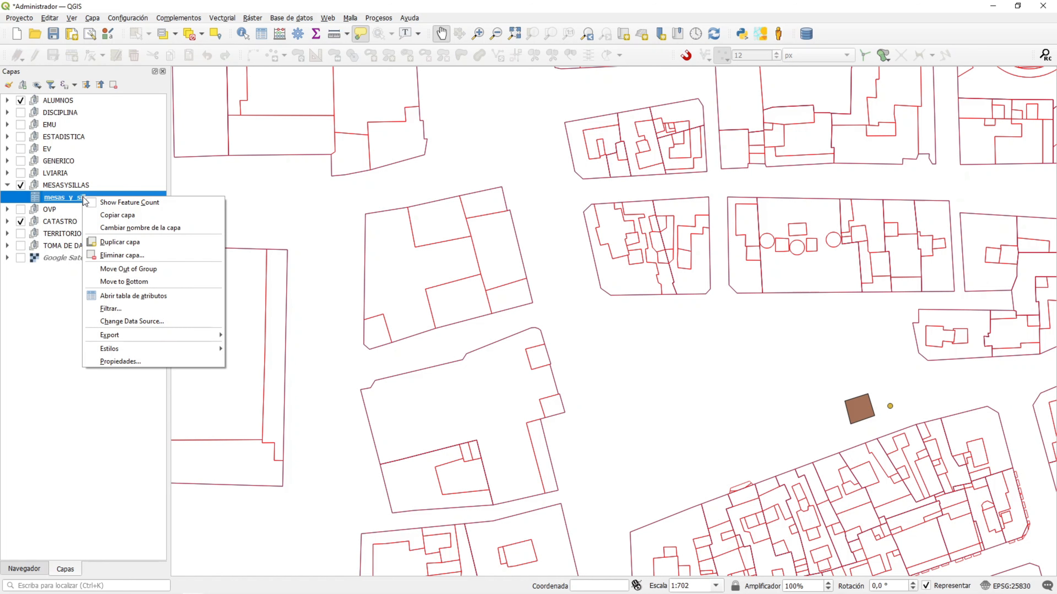
left_click(125, 227)
left_click(90, 199)
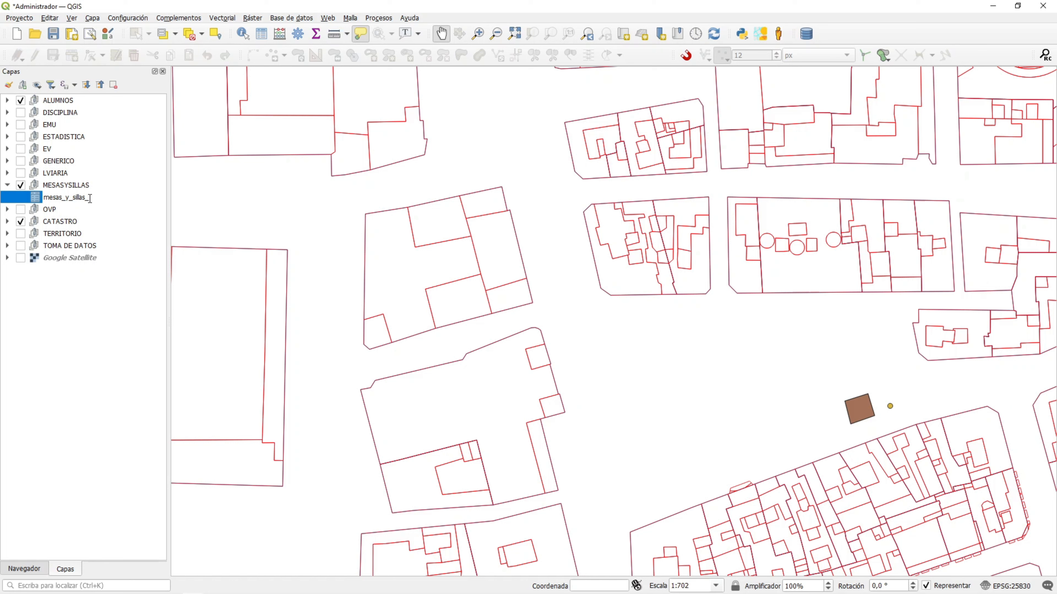
type("ggis")
left_click(59, 210)
left_click(67, 199)
right_click(66, 200)
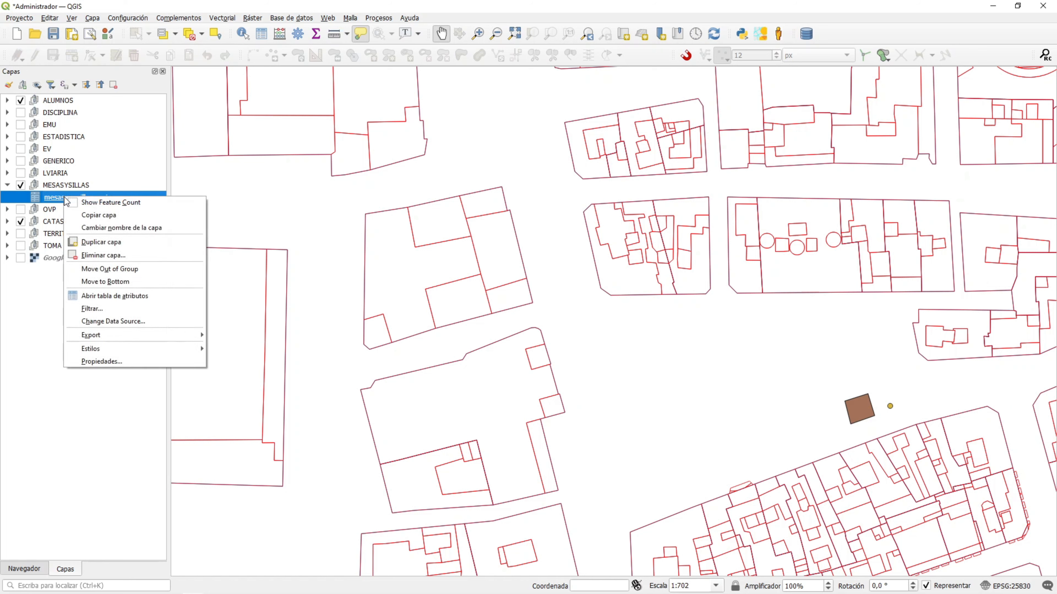
Step: Start exporting the mesas_y_sillas_qgis layer as a GeoPackage, with the output file mesasysillas in the Curso Qgis folder
mouse_move(101, 337)
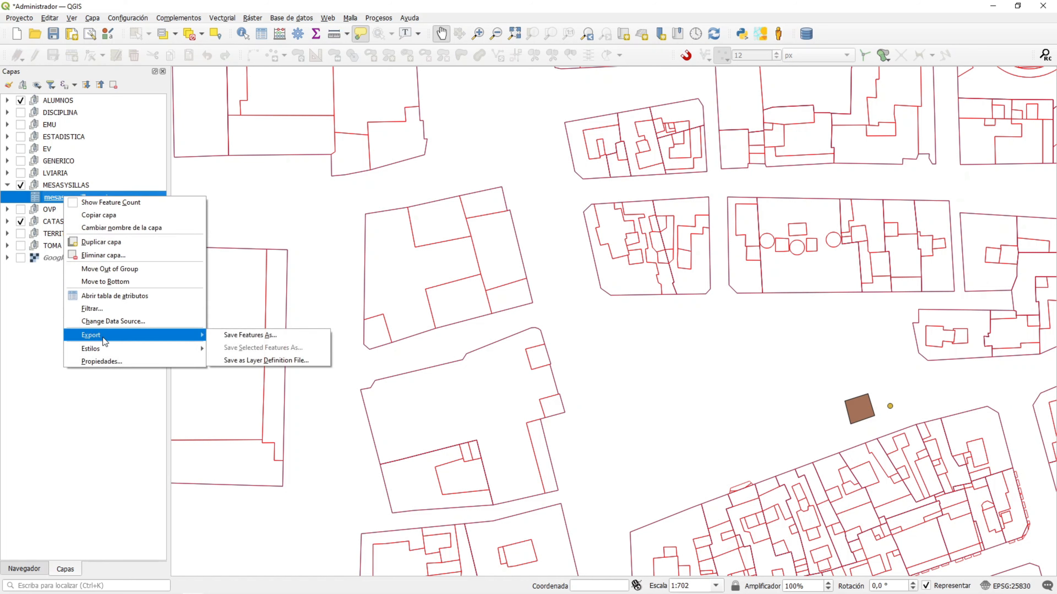
left_click(231, 335)
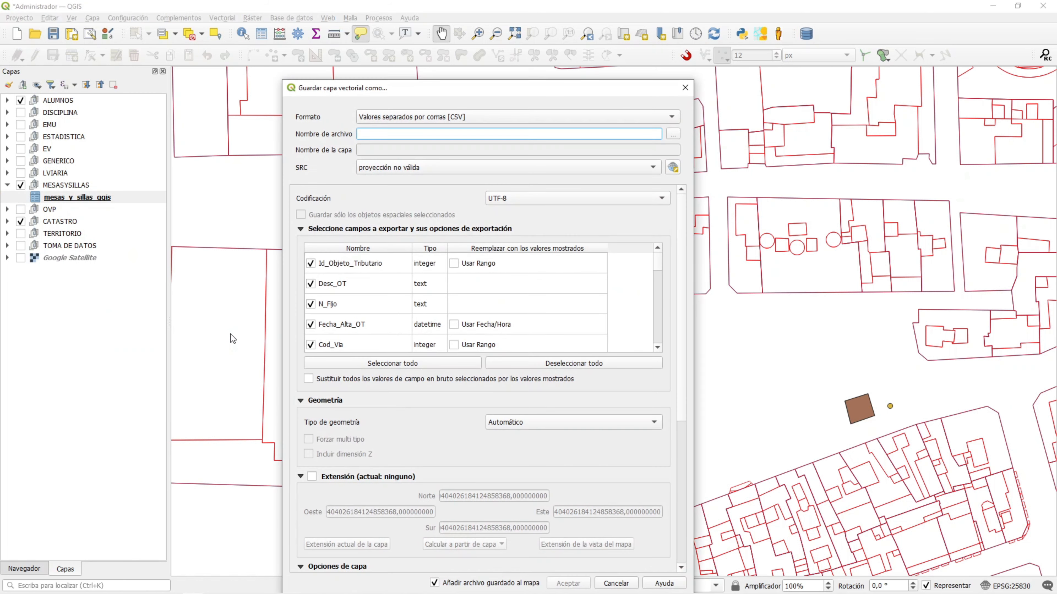
left_click(442, 117)
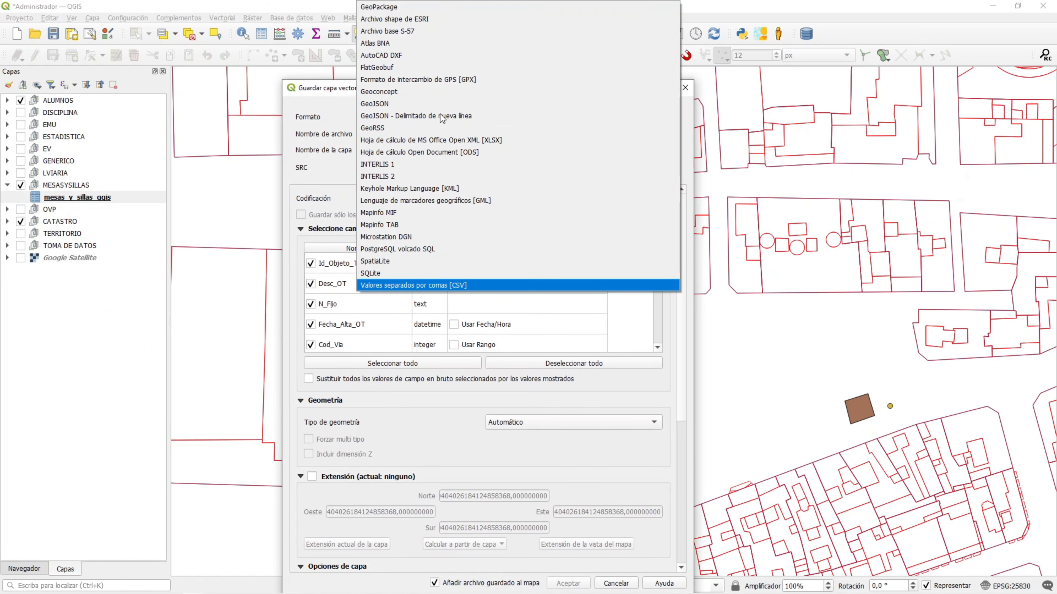
left_click(404, 8)
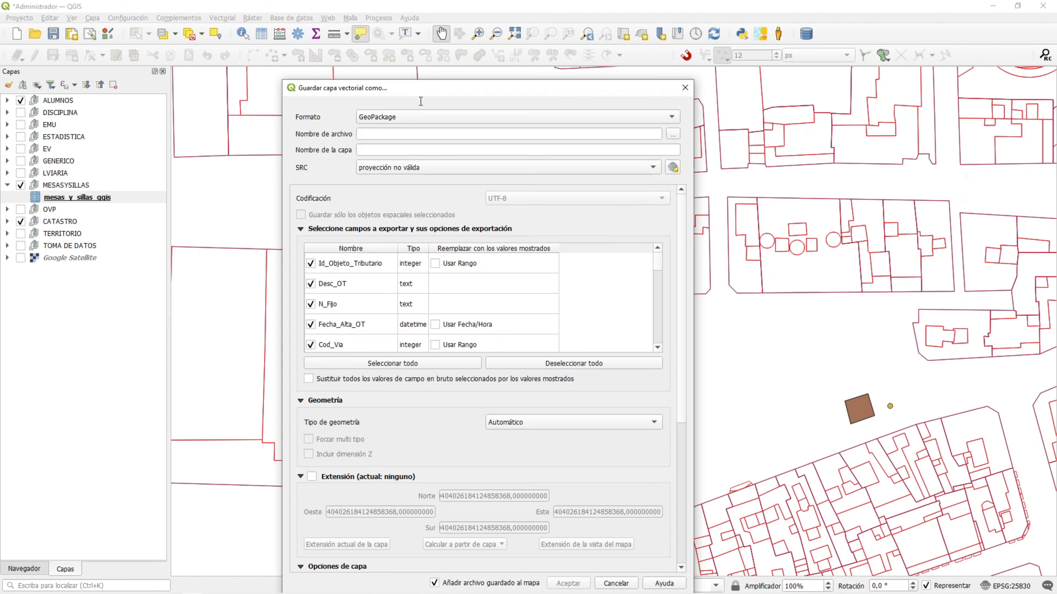
left_click(673, 134)
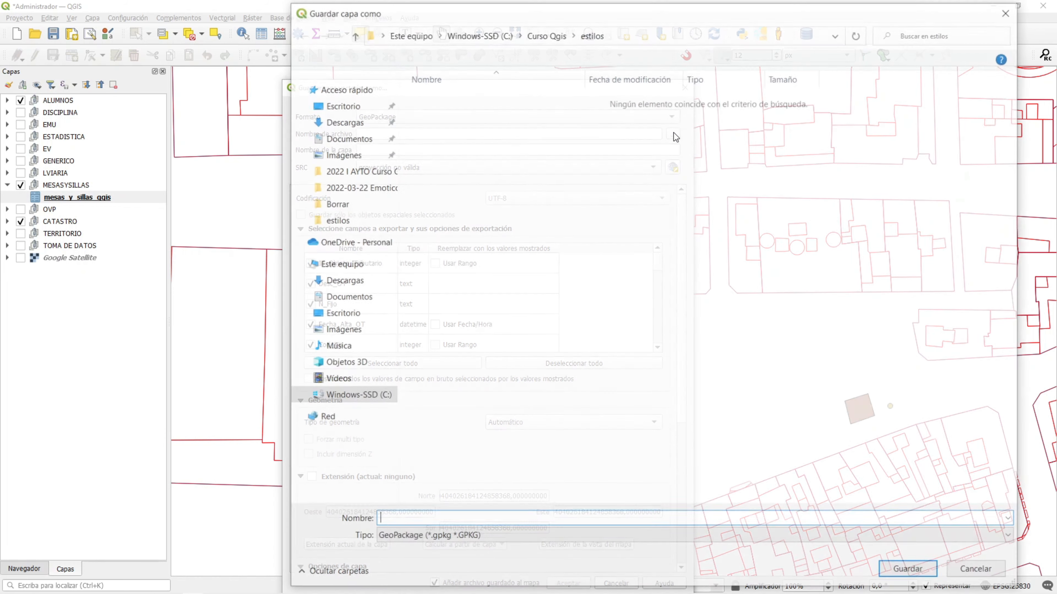
left_click(556, 35)
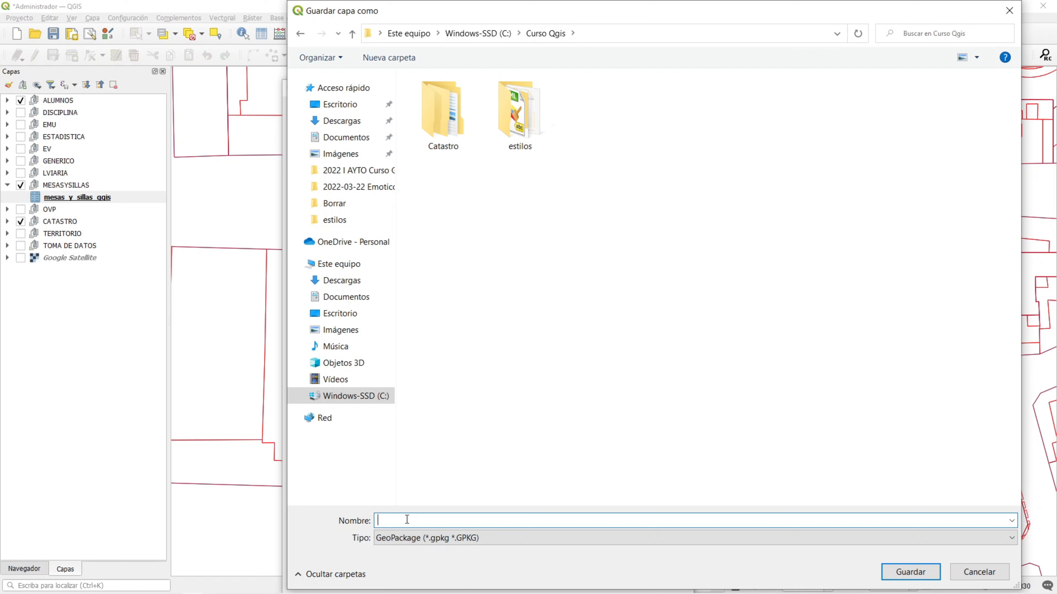
type("mesasysillas")
left_click(914, 574)
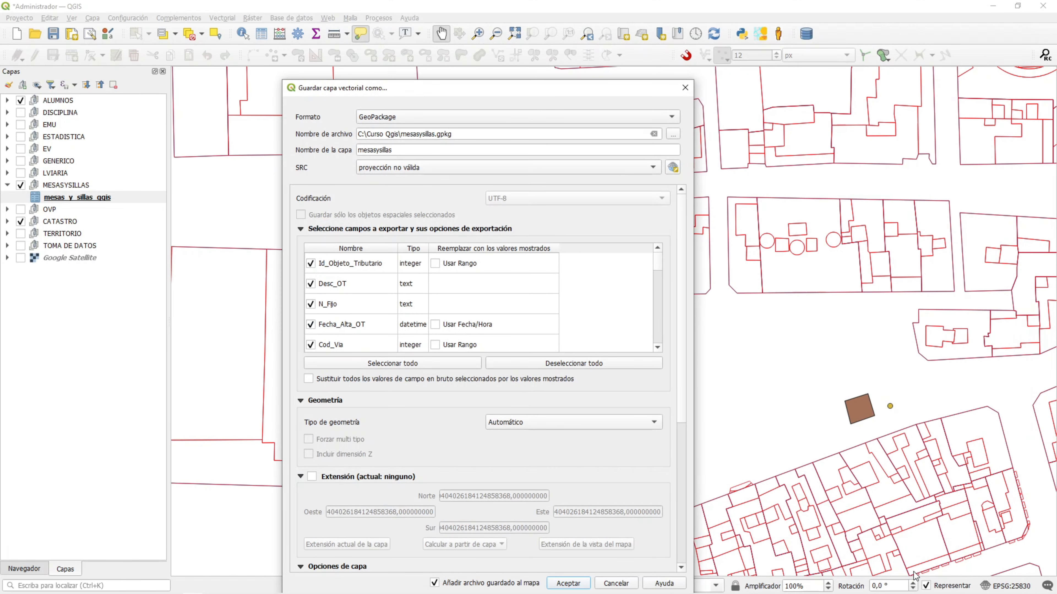
Step: Set the exported layer's name to mesasysillas_qgis and save the GeoPackage
left_click_drag(425, 92, 425, 88)
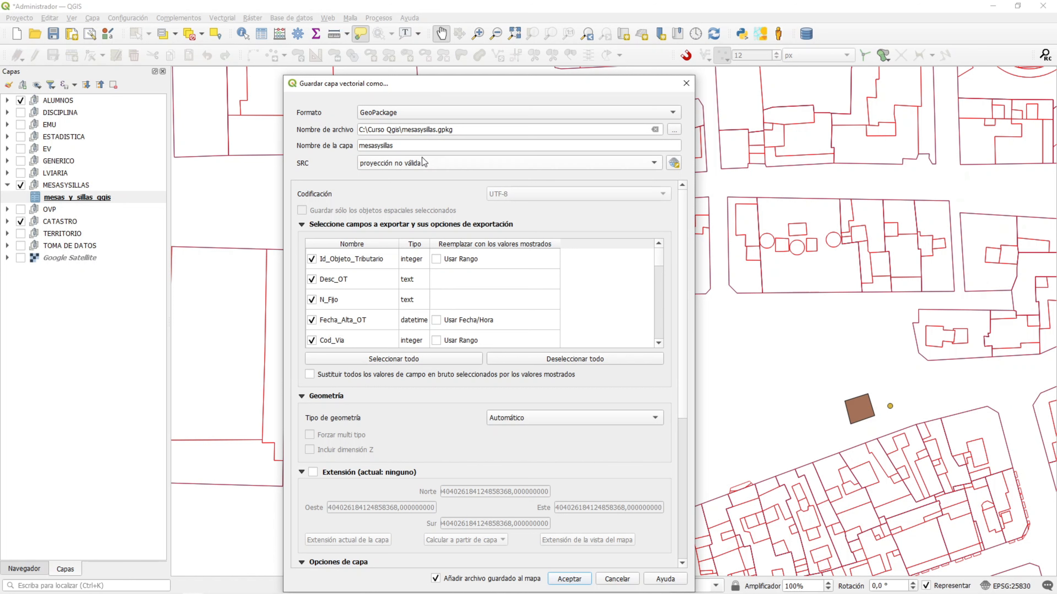
left_click_drag(409, 145, 347, 144)
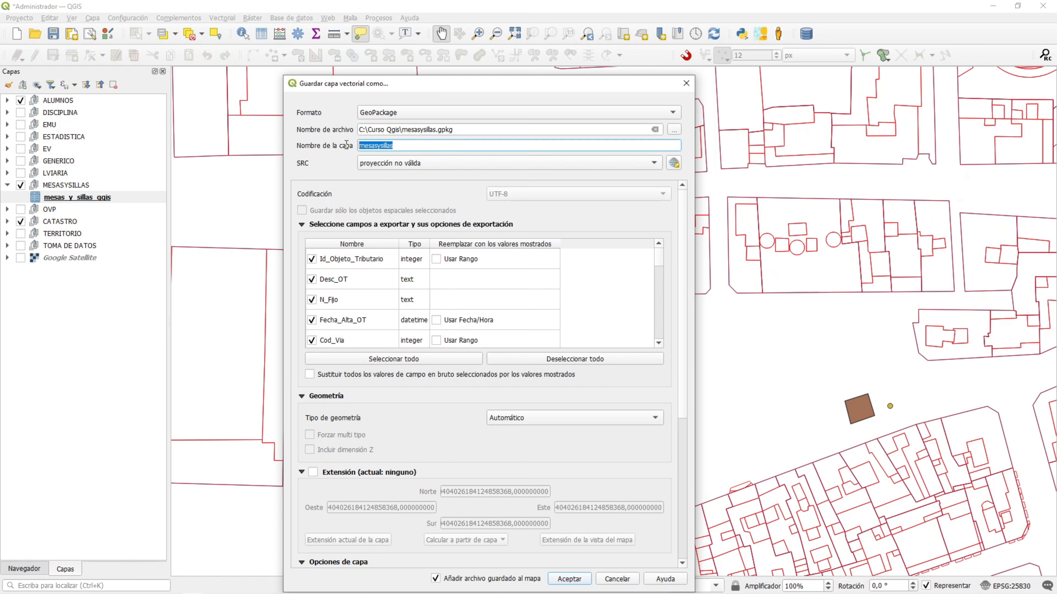
left_click(396, 147)
type("_qgis")
left_click_drag(474, 85, 482, 35)
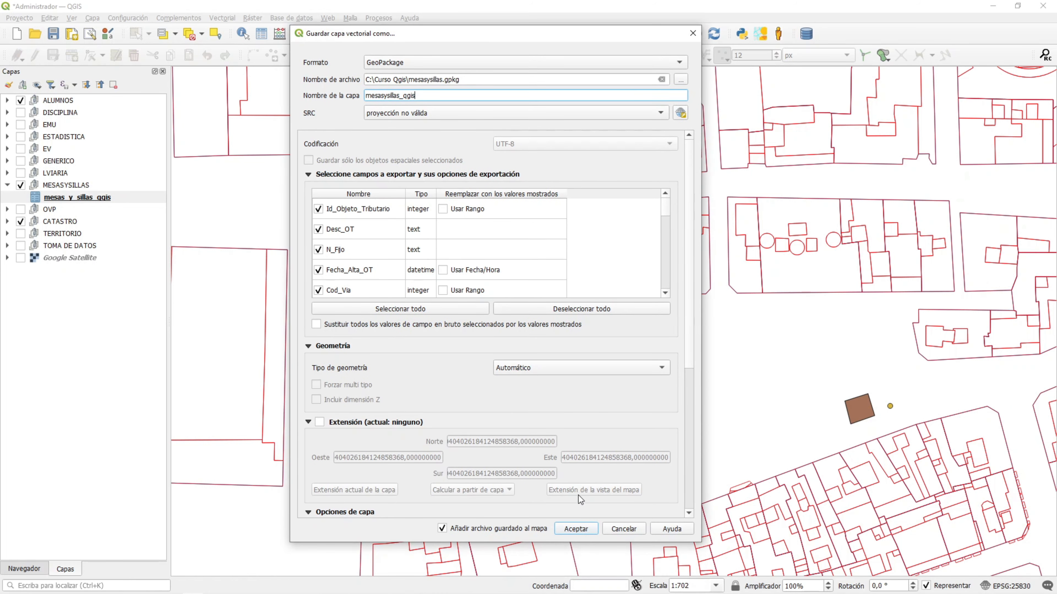
left_click(576, 529)
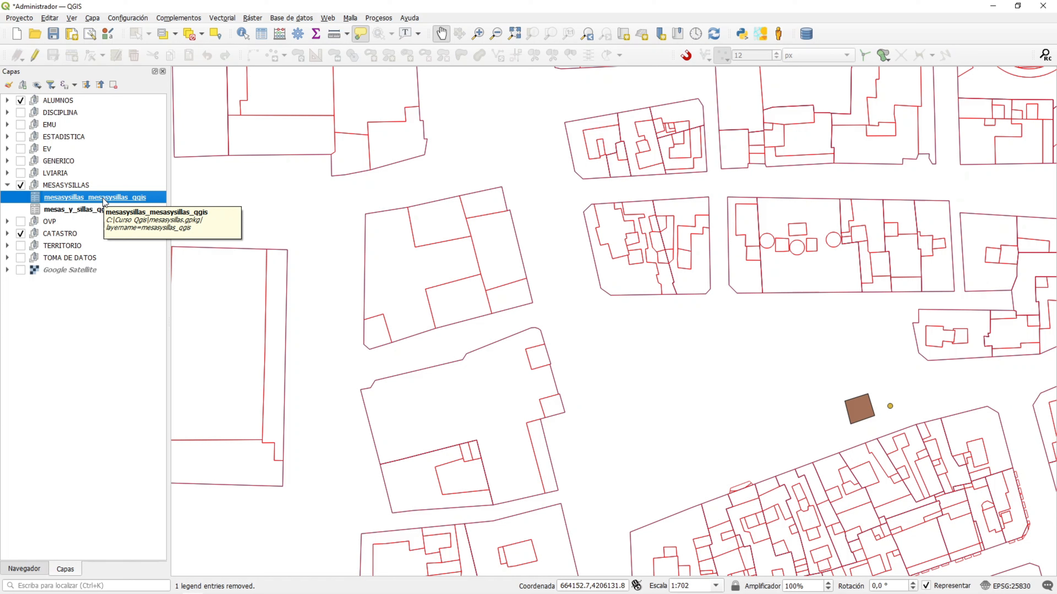
Step: Remove the original mesas_y_sillas_qgis text layer from the project
left_click(96, 210)
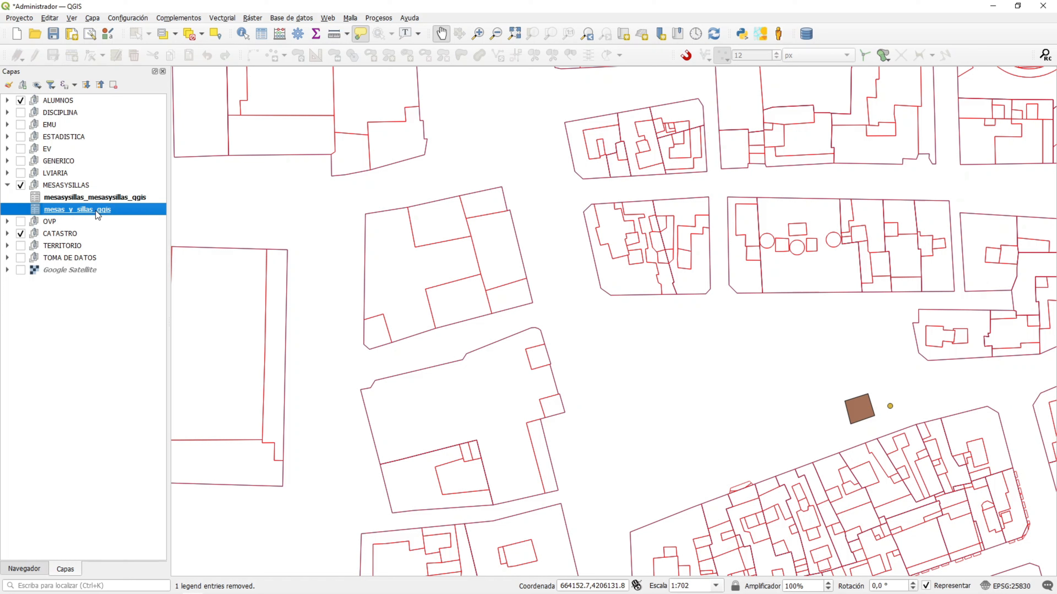
right_click(98, 214)
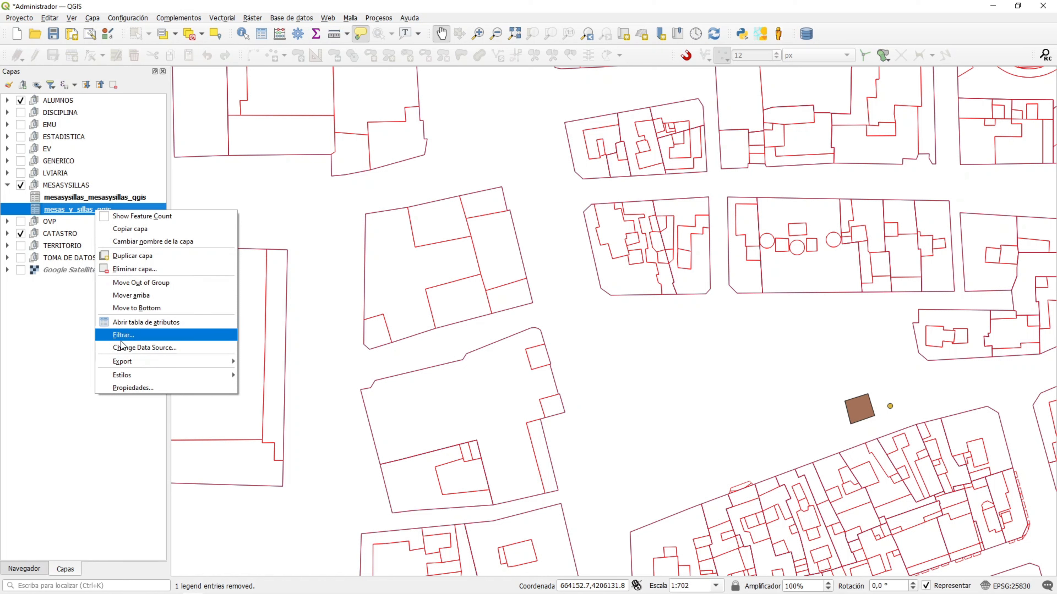
left_click(129, 270)
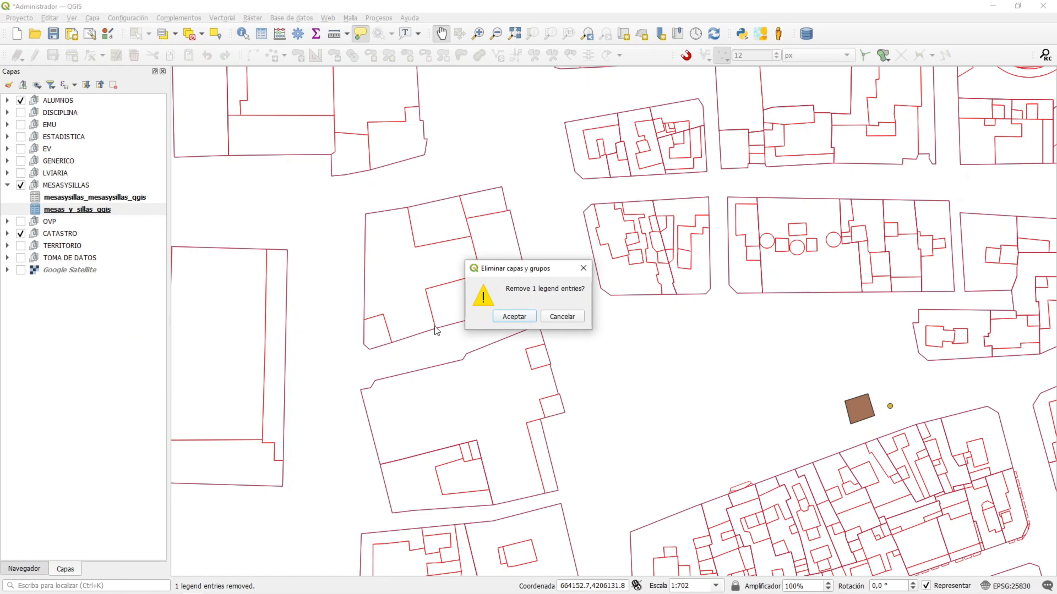
left_click(502, 313)
Step: Rename the new GeoPackage layer in the MESASYSILLAS group to mesasysillas_qgis
left_click(118, 198)
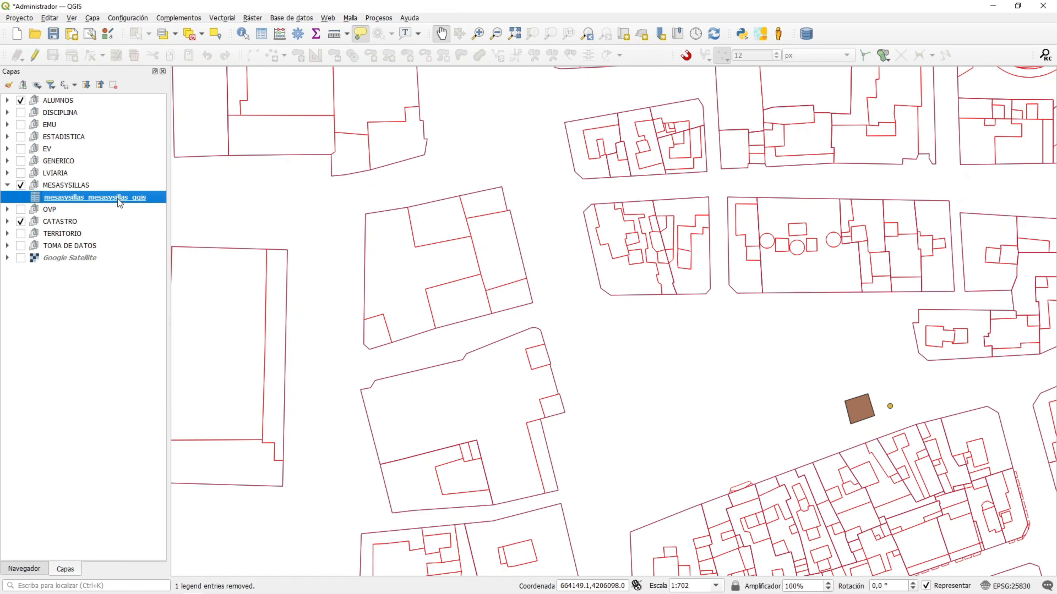
right_click(118, 199)
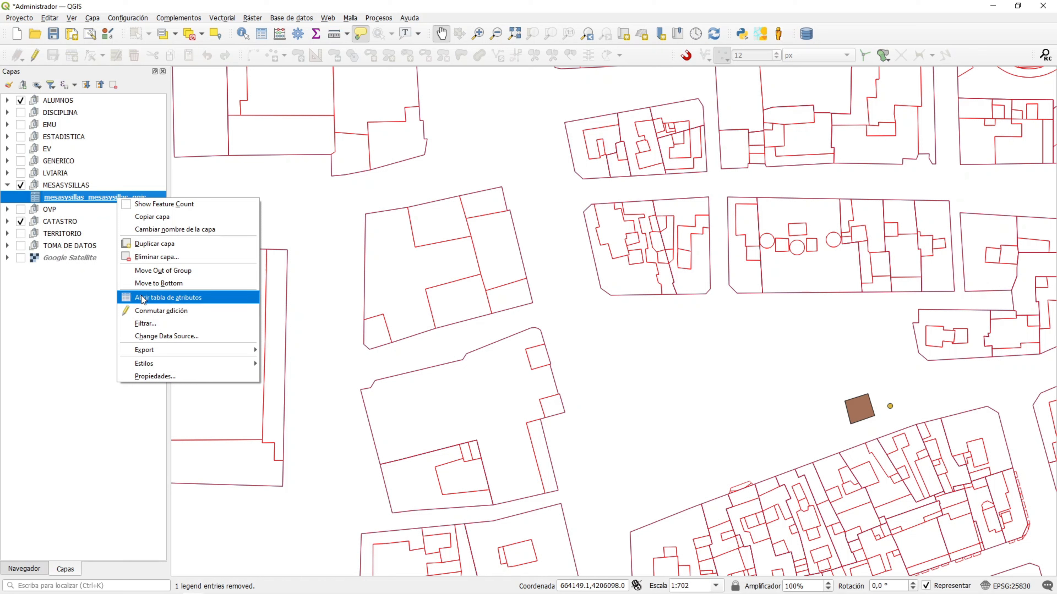
left_click(145, 232)
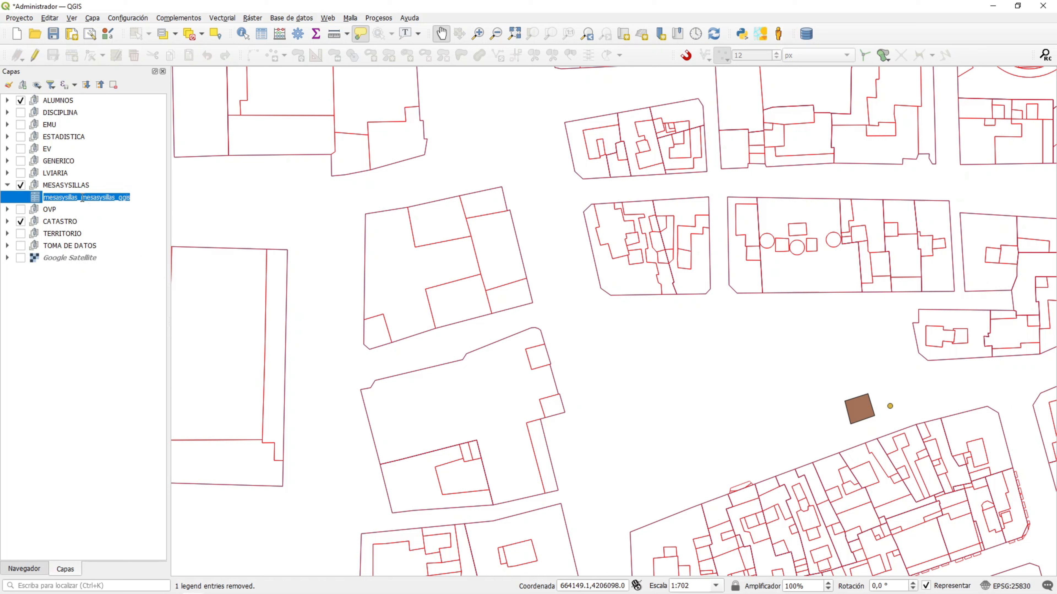
left_click_drag(82, 198, 25, 198)
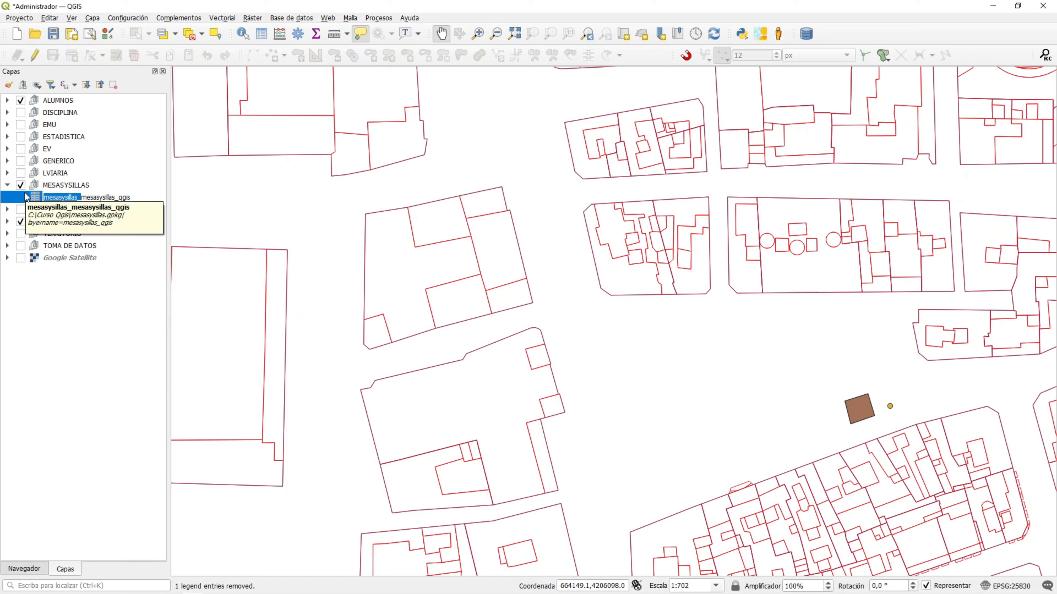
key("Delete")
key("Return")
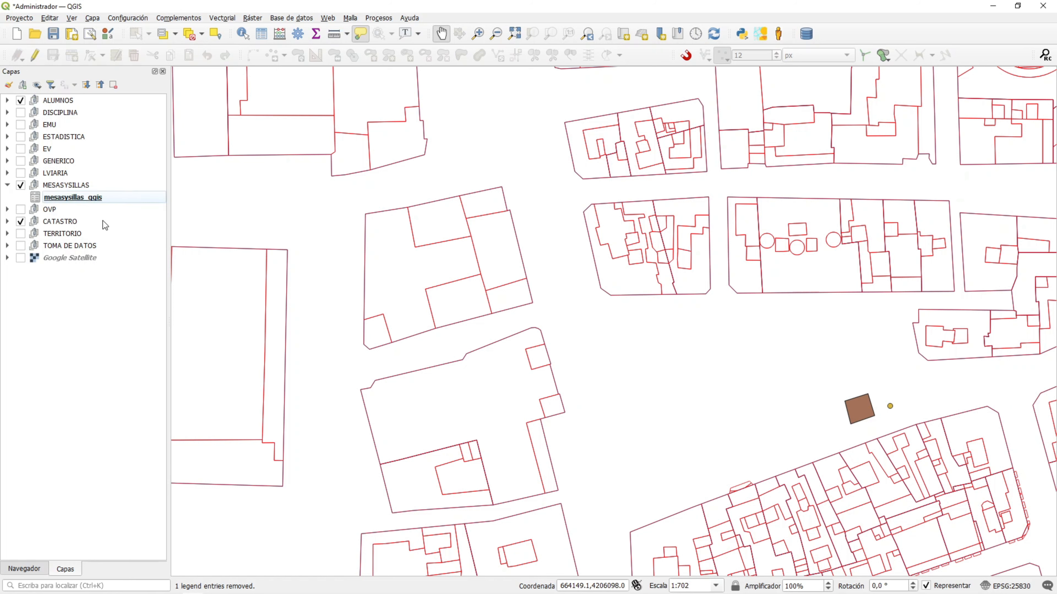
Step: Open the database manager and expand the PostGIS connection Servidor Externo AWS CursosGisTributarios to show its schemas
left_click(89, 202)
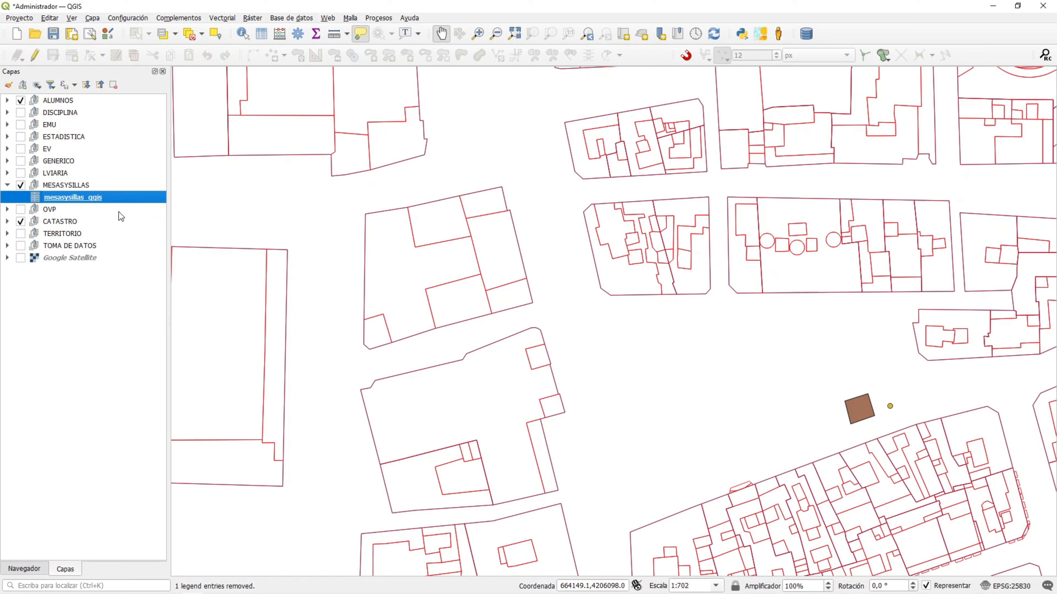
left_click(295, 19)
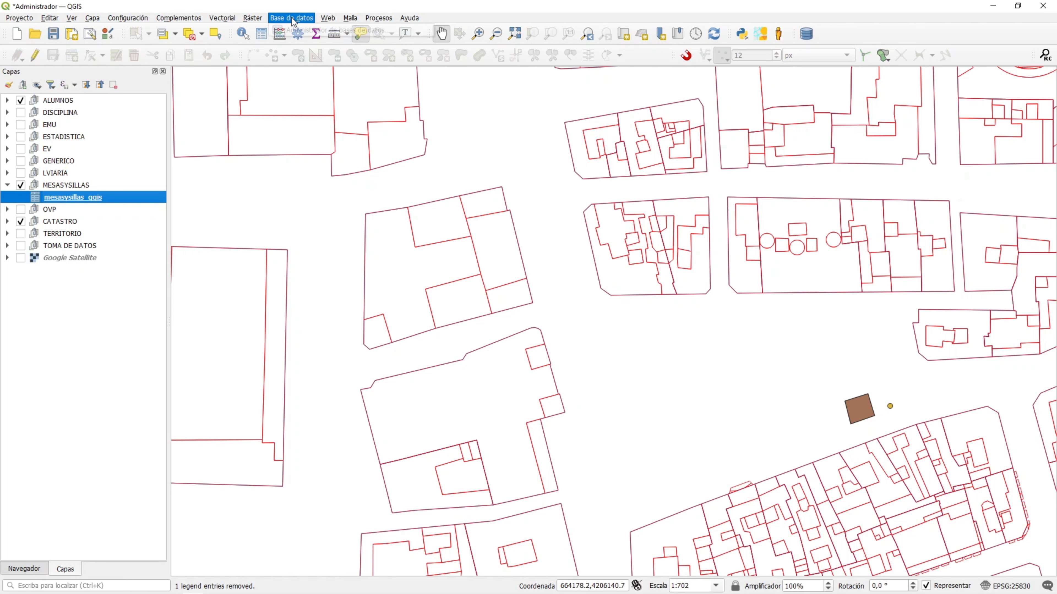
left_click(296, 31)
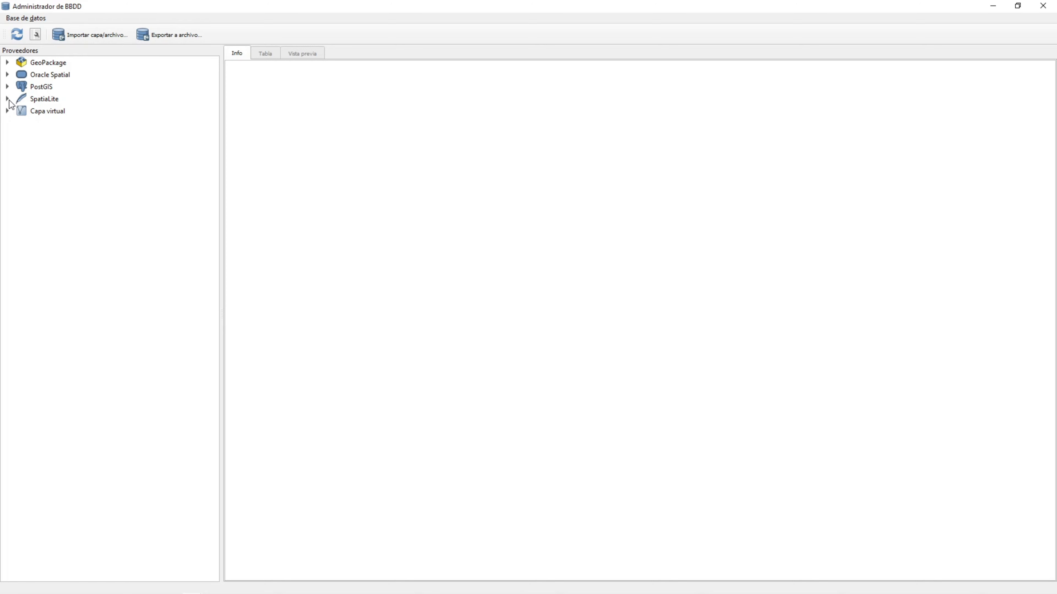
double_click(10, 87)
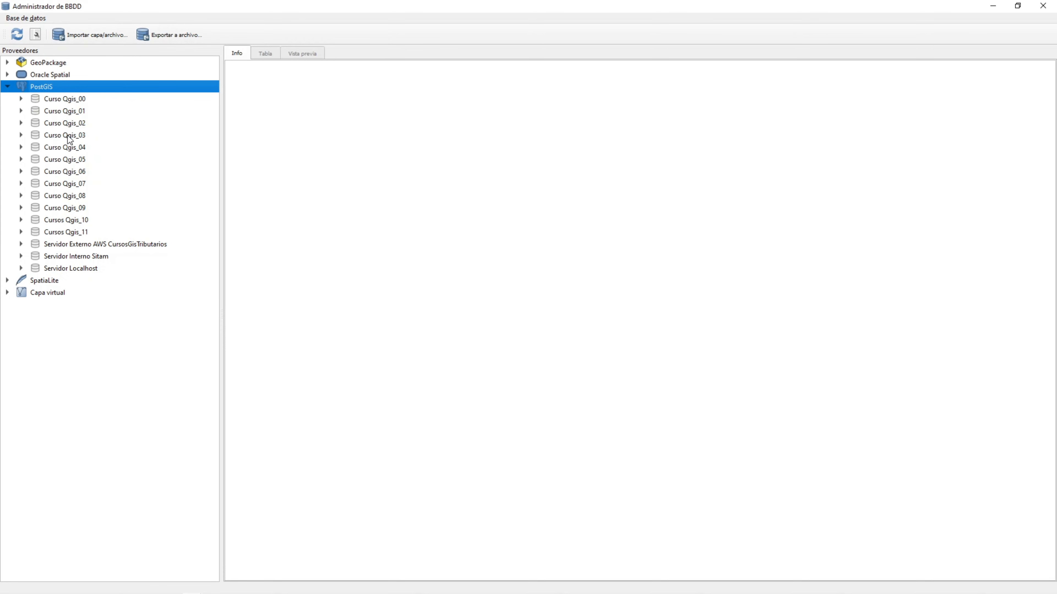
left_click(75, 245)
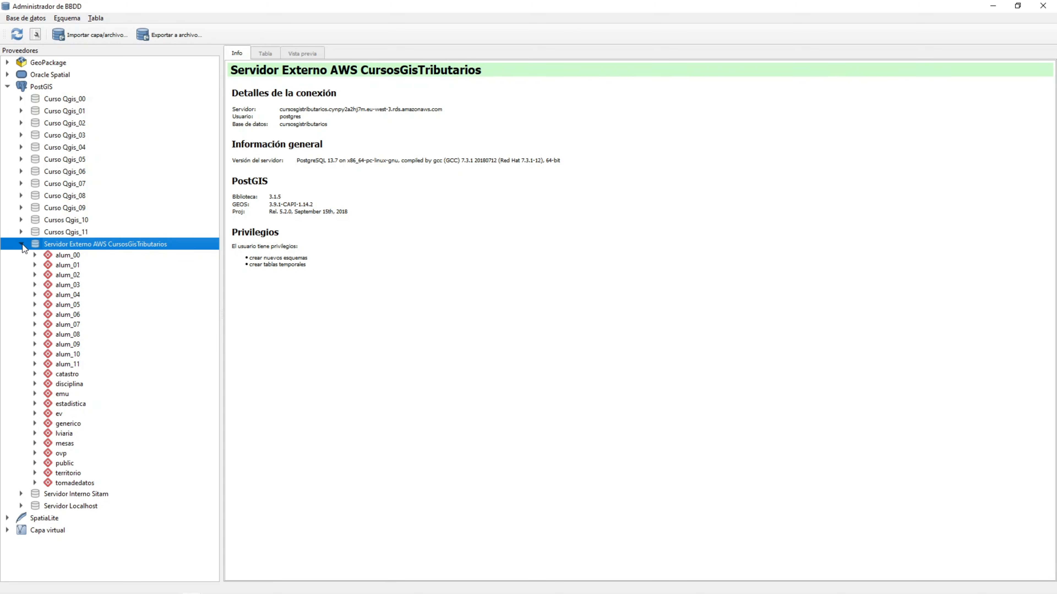
Step: Examine the field information of the mesasysillas_qgis table inside the mesasysillas.gpkg GeoPackage
left_click(8, 62)
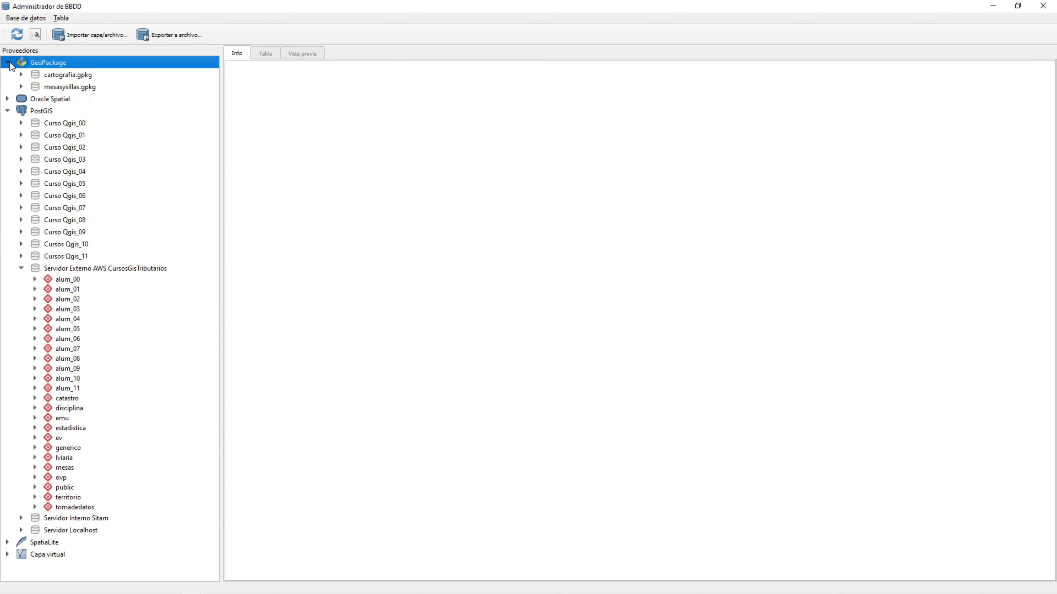
left_click(22, 87)
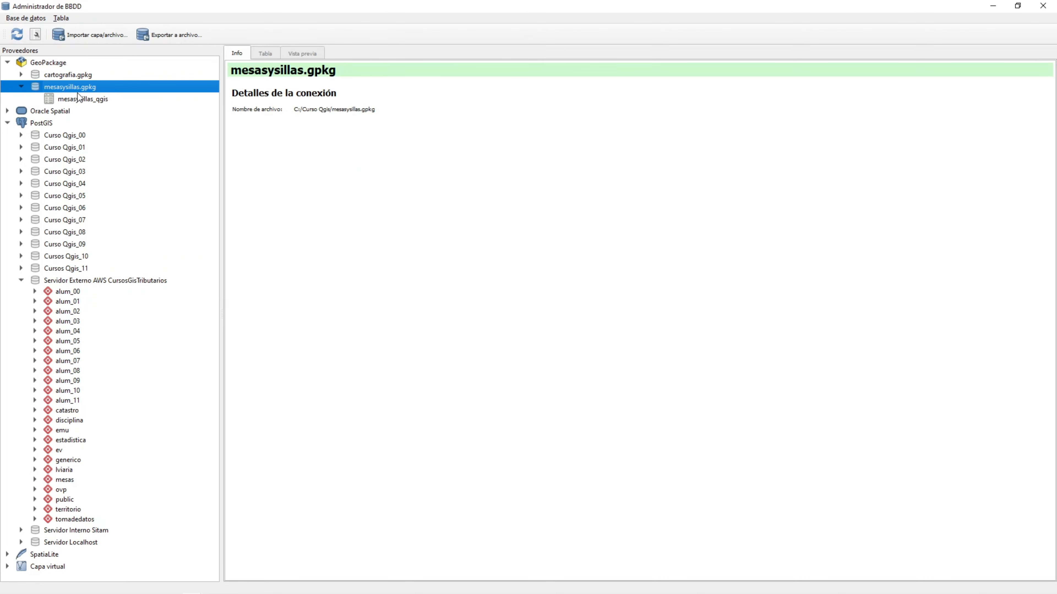
left_click(81, 100)
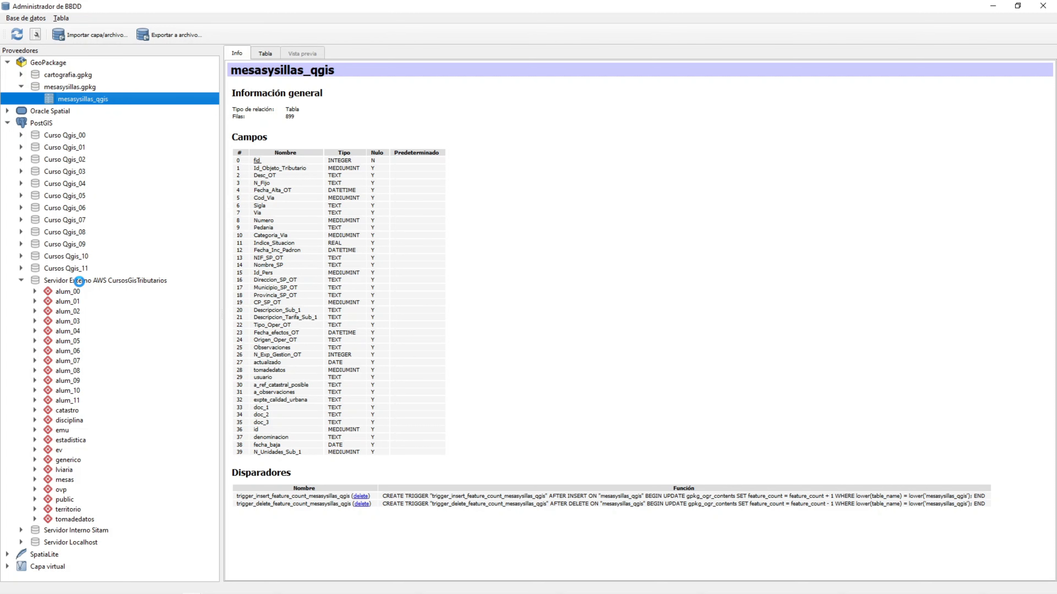
Step: Import the mesasysillas_qgis layer into the mesas schema of the external AWS server as table mesasysillas_qgis
left_click(79, 281)
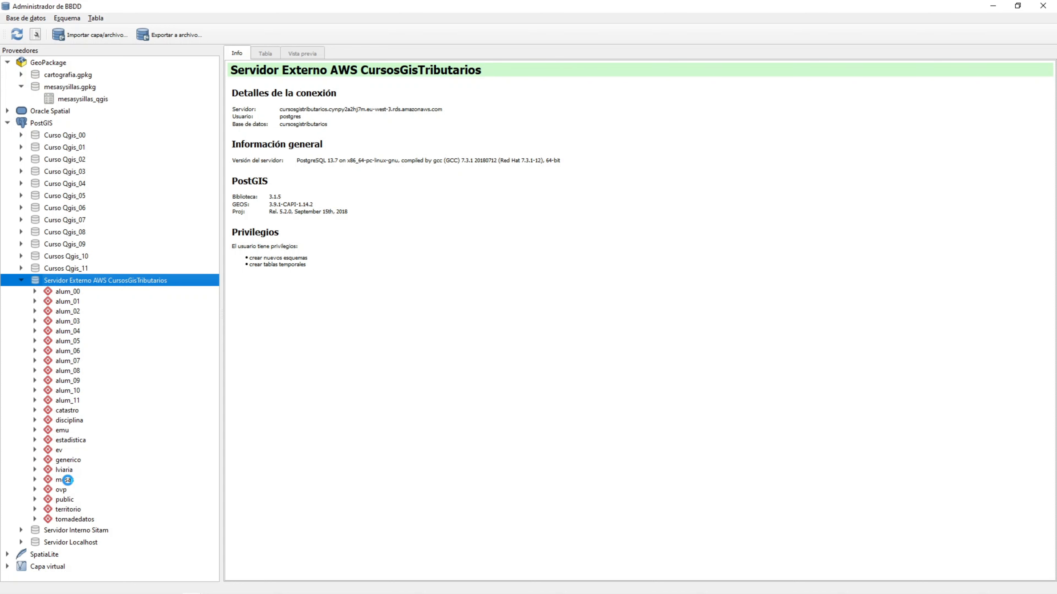
left_click(68, 482)
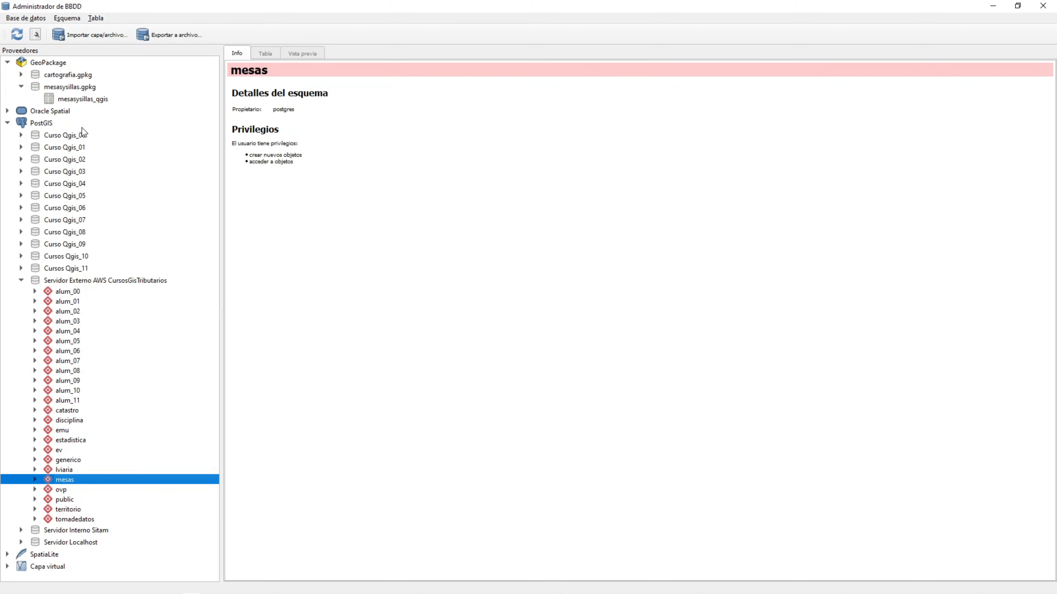
left_click(94, 35)
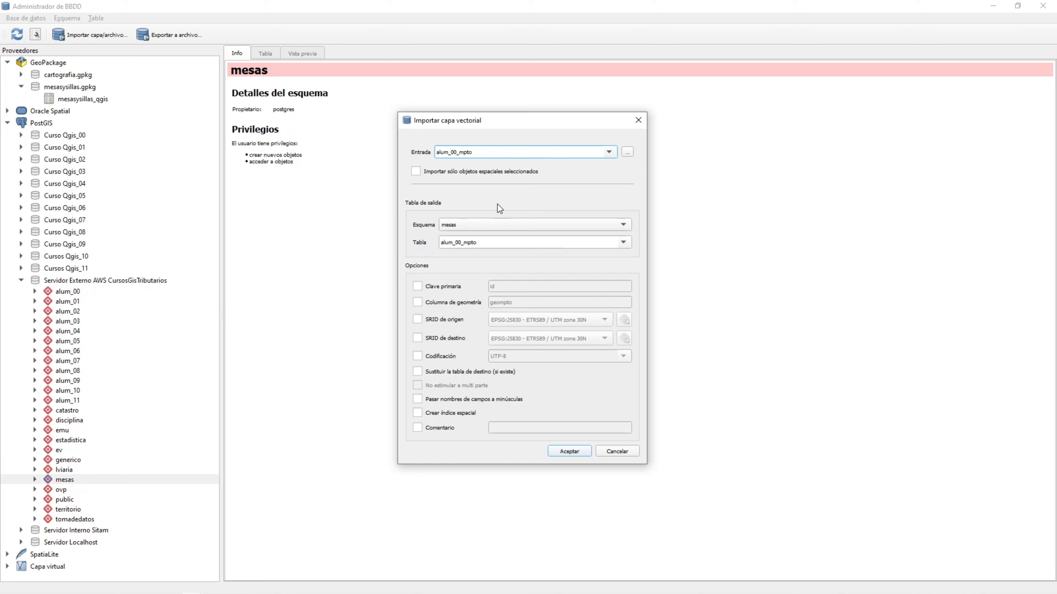
left_click(610, 153)
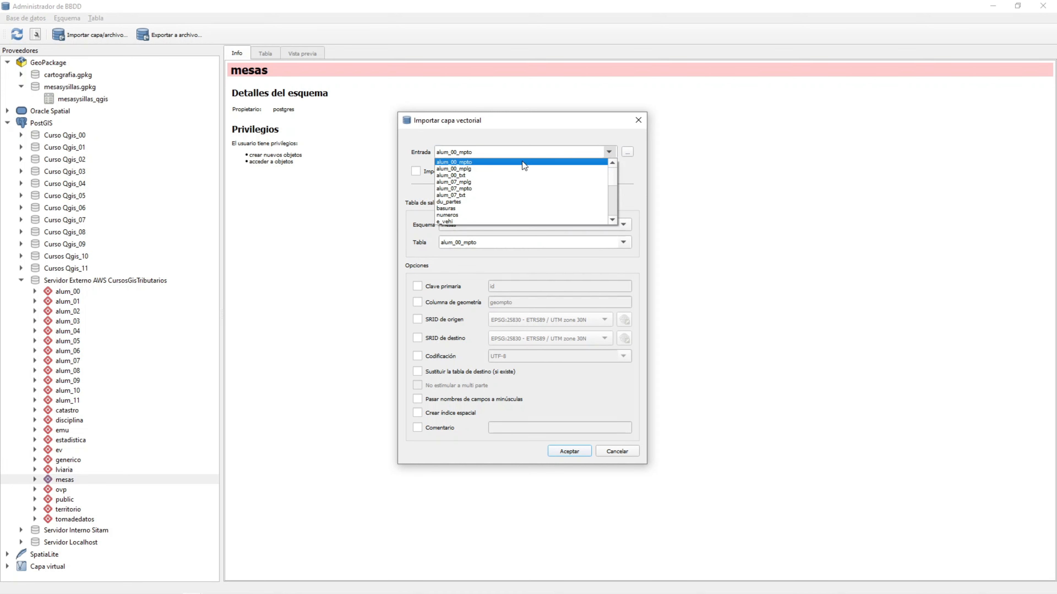
scroll(515, 166, "up", 3)
scroll(515, 165, "down", 2)
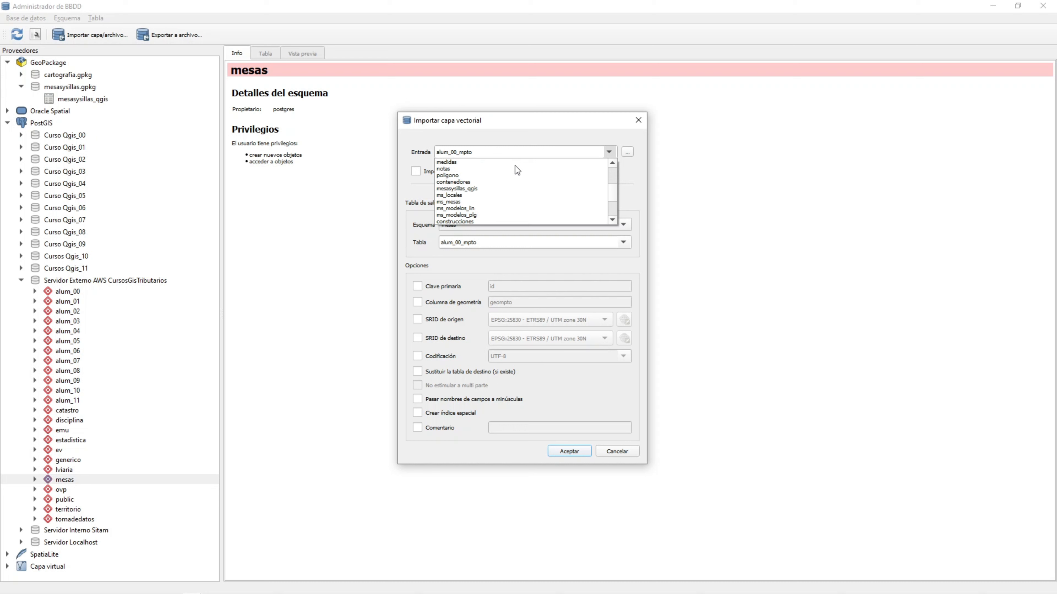
left_click(479, 186)
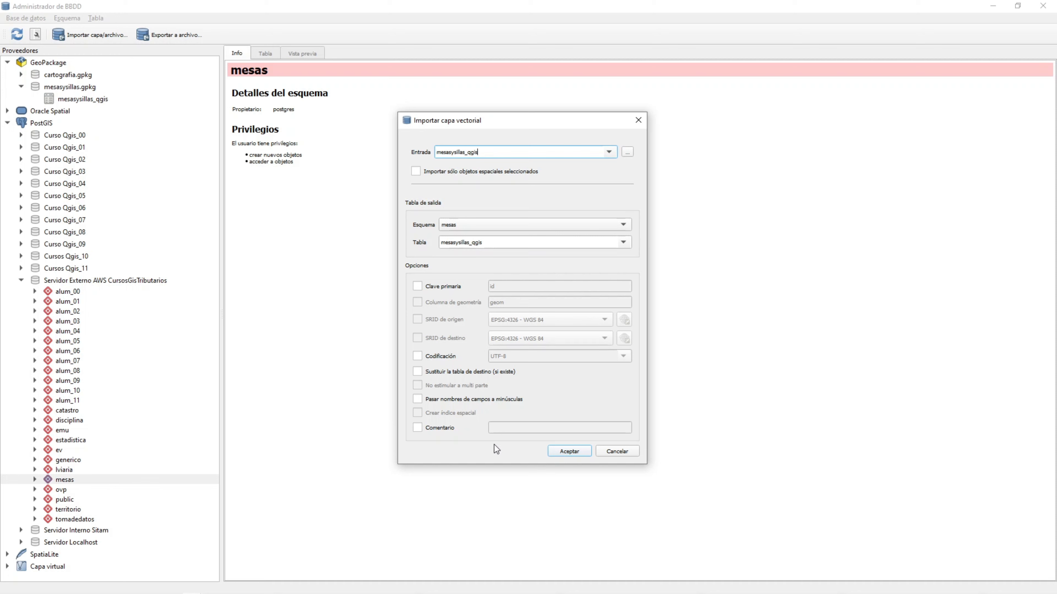
left_click(566, 452)
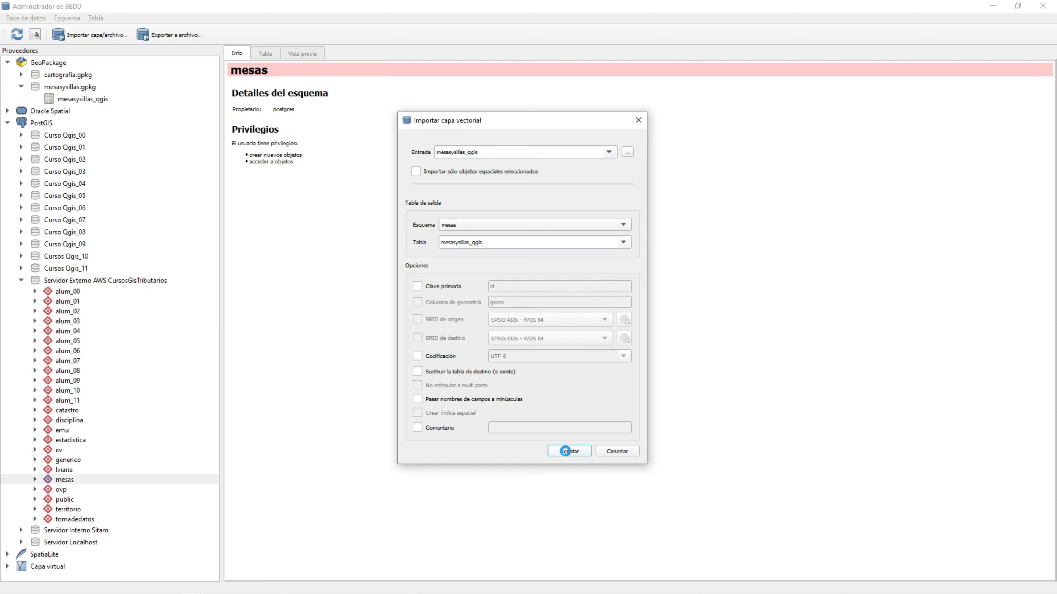
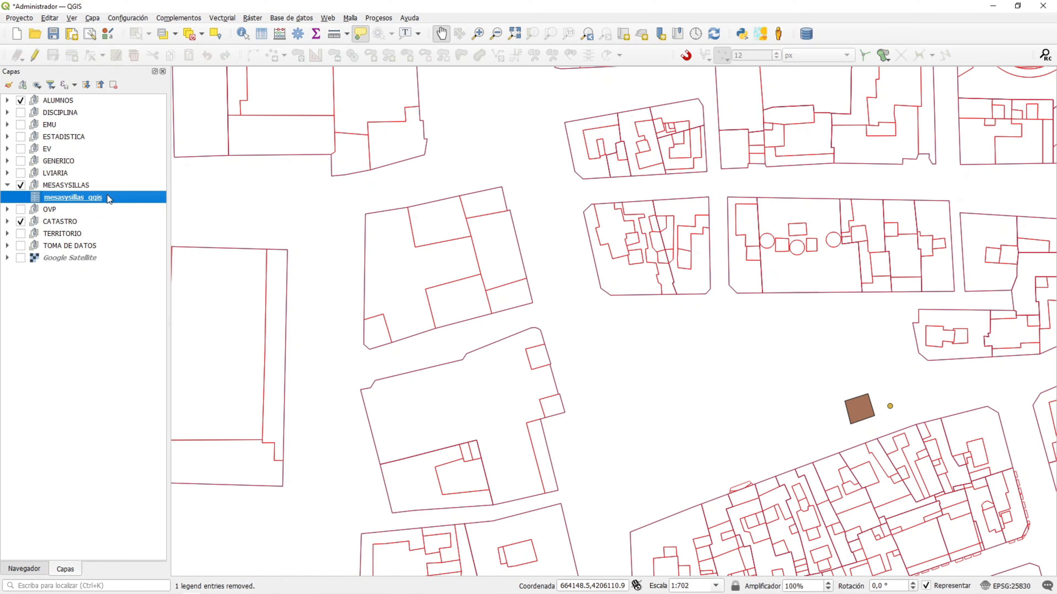
Step: Remove the mesasysillas_qgis layer from the MESASYSILLAS group and save the project
right_click(108, 194)
left_click(120, 253)
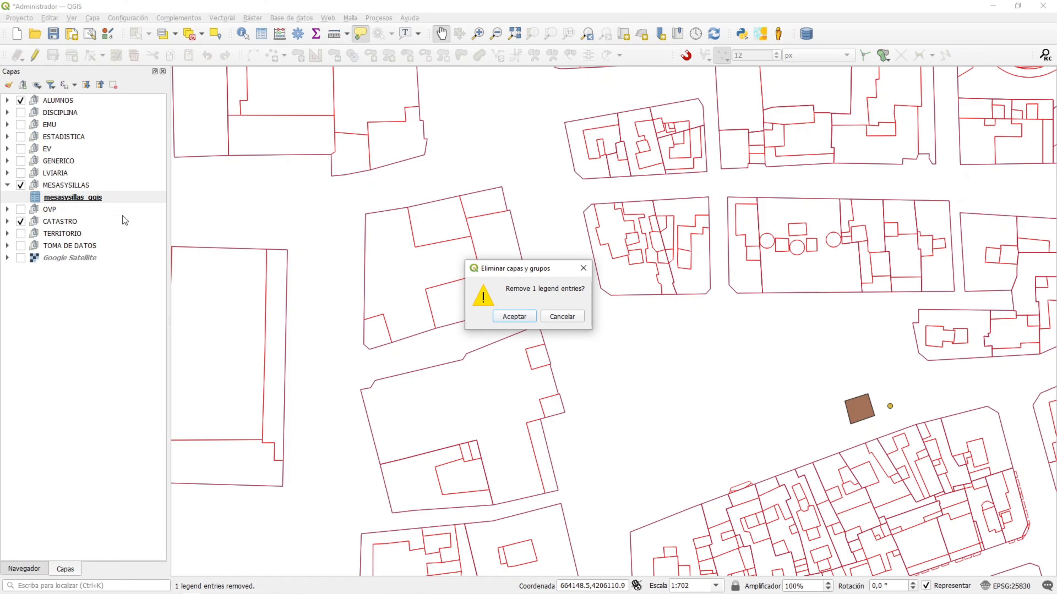
left_click(512, 318)
left_click(53, 33)
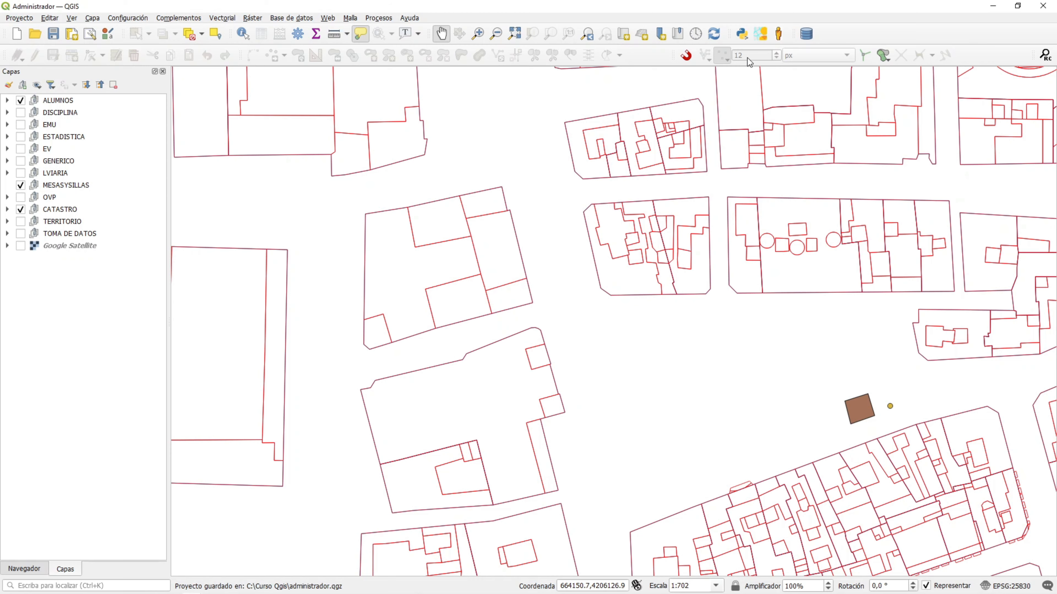
Step: Switch to pgAdmin, refresh the cursosgistributarios database and expand the tables of its mesas schema
left_click(993, 6)
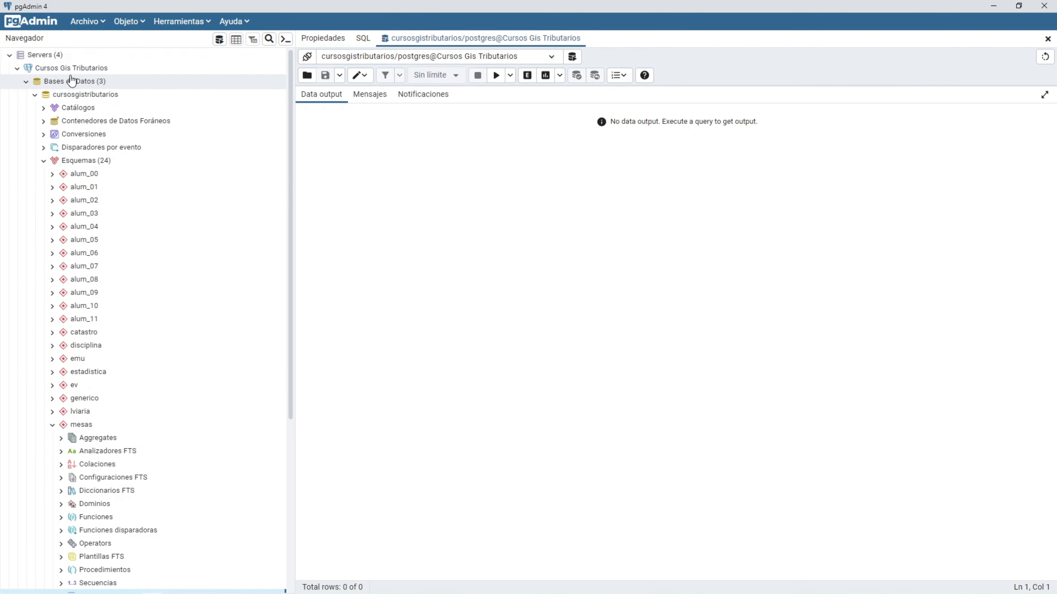
right_click(75, 95)
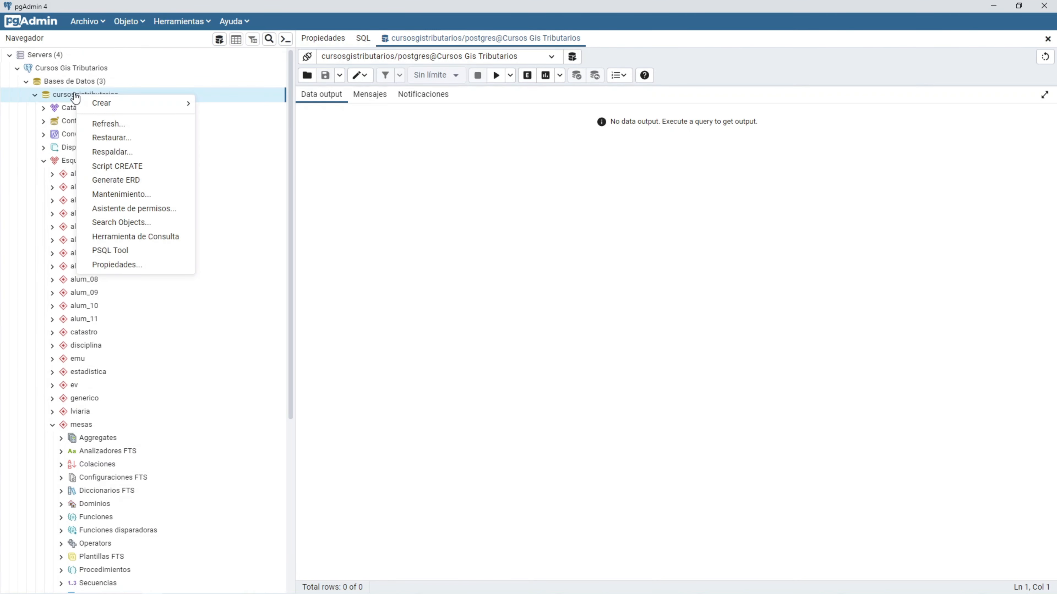
left_click(95, 124)
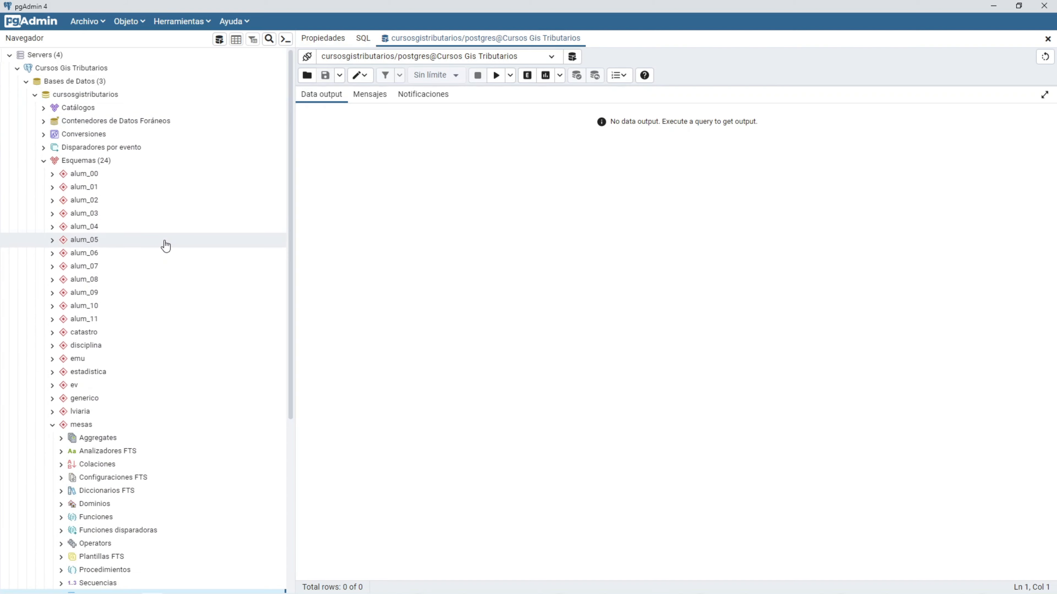
scroll(166, 245, "down", 5)
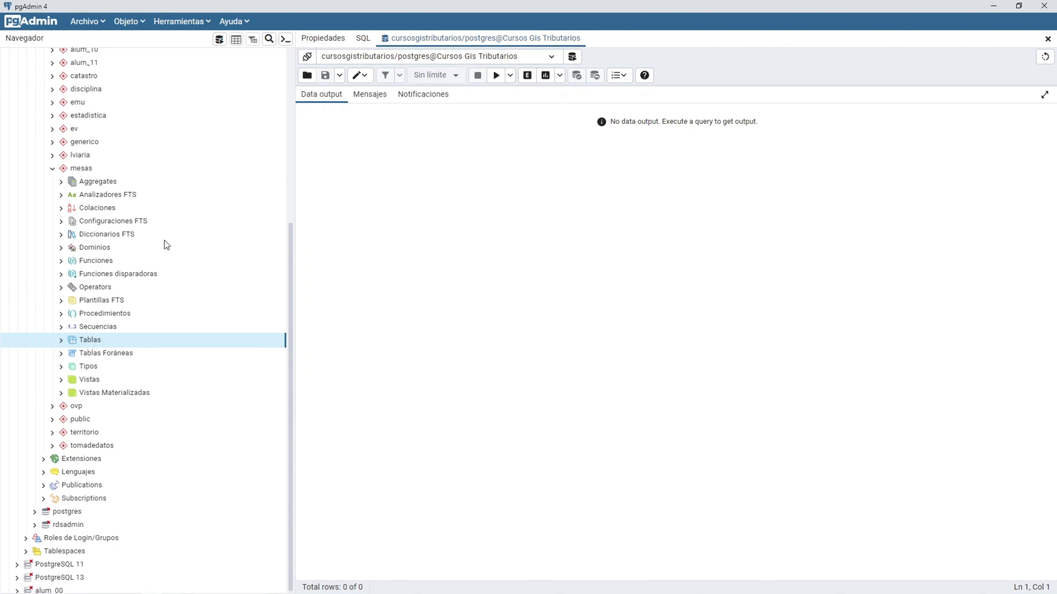
left_click(52, 167)
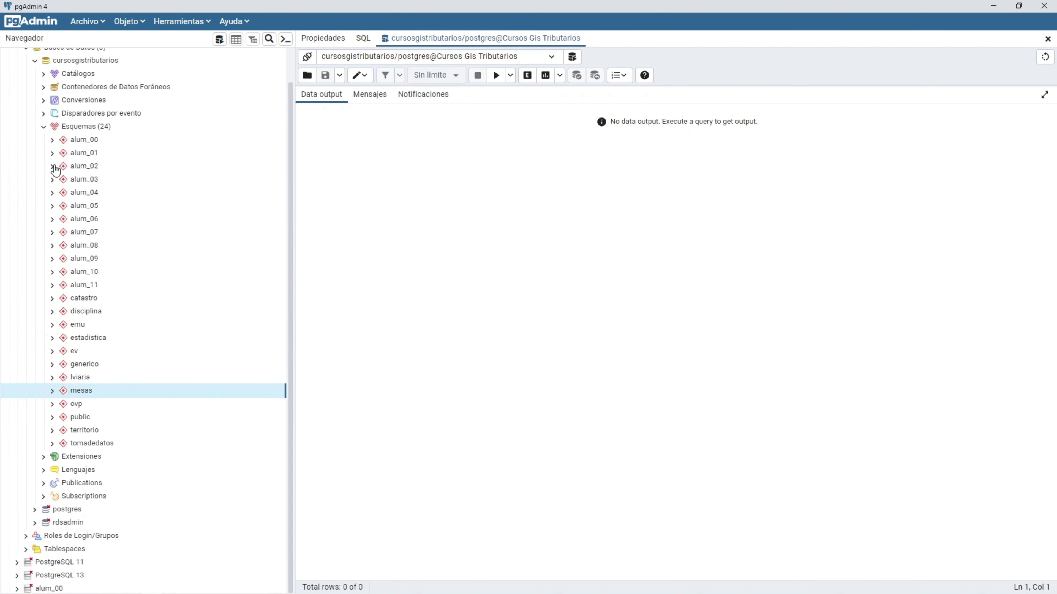
left_click(52, 391)
scroll(53, 393, "down", 1)
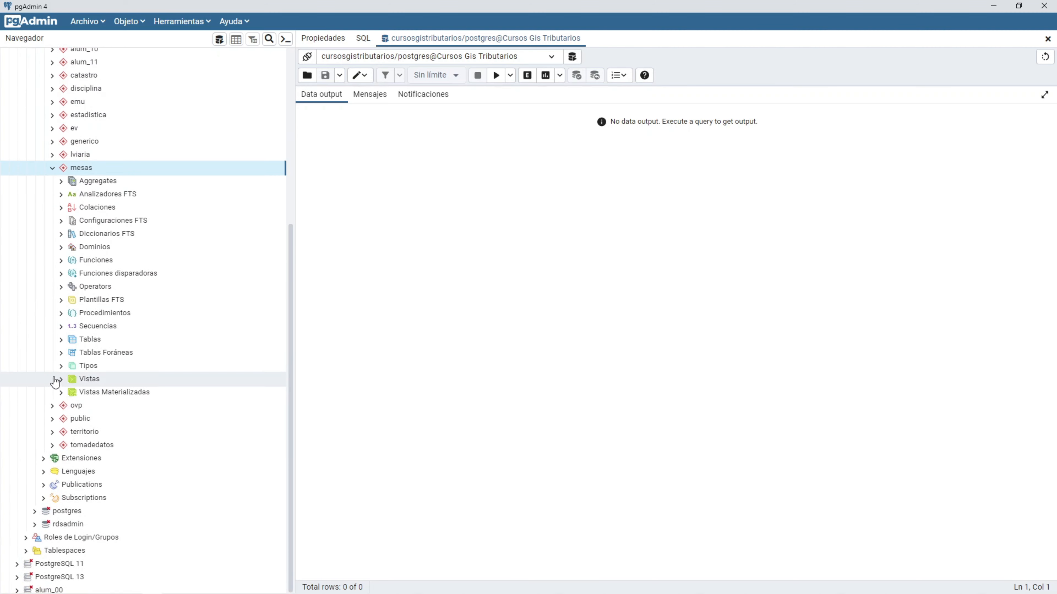
left_click(62, 344)
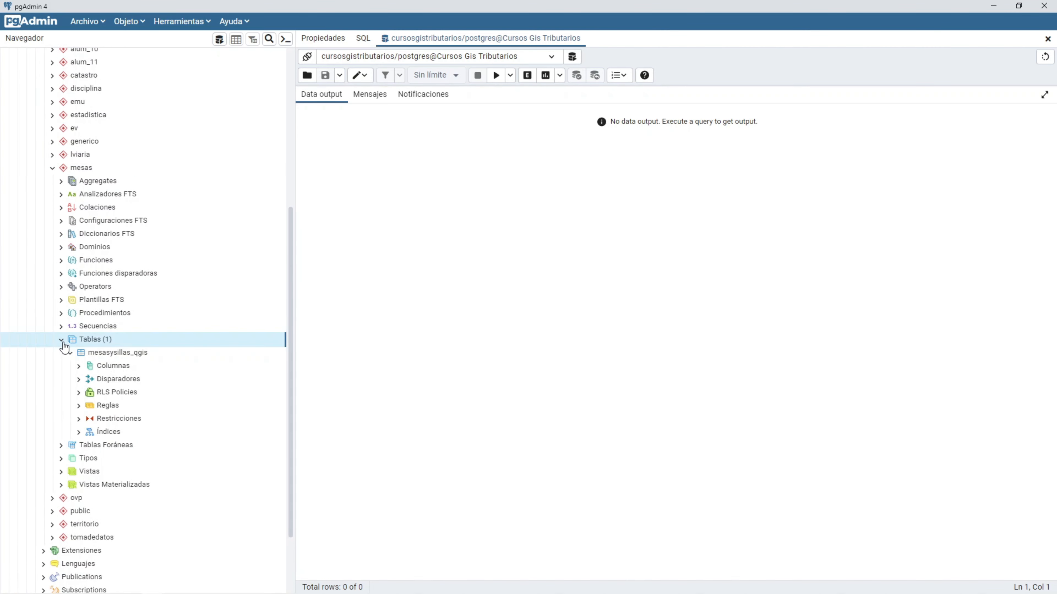
Step: View the first 100 rows of the mesasysillas_qgis table in the mesas schema
right_click(117, 358)
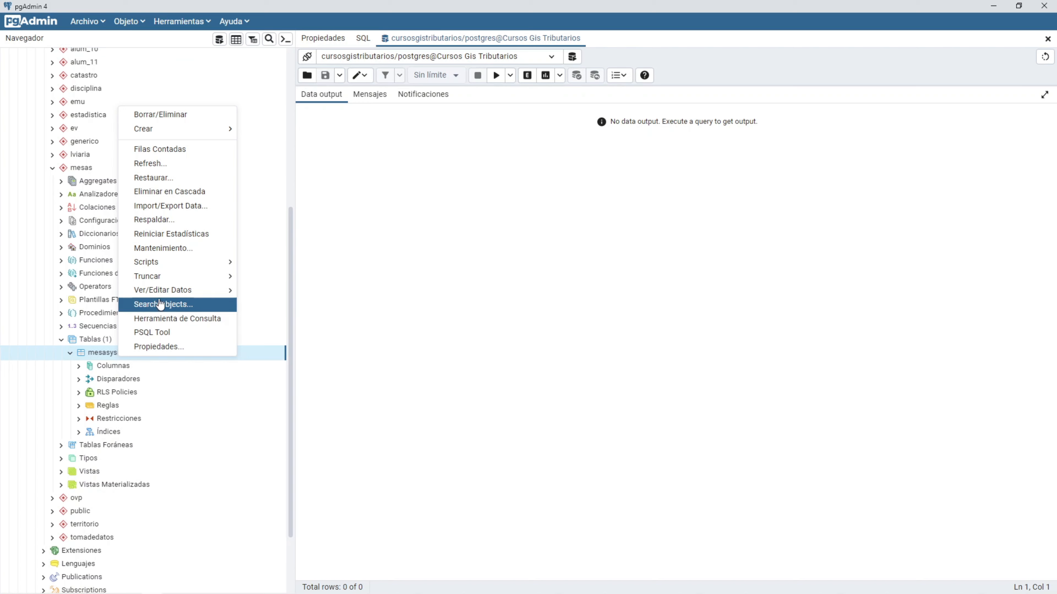
mouse_move(164, 292)
left_click(265, 305)
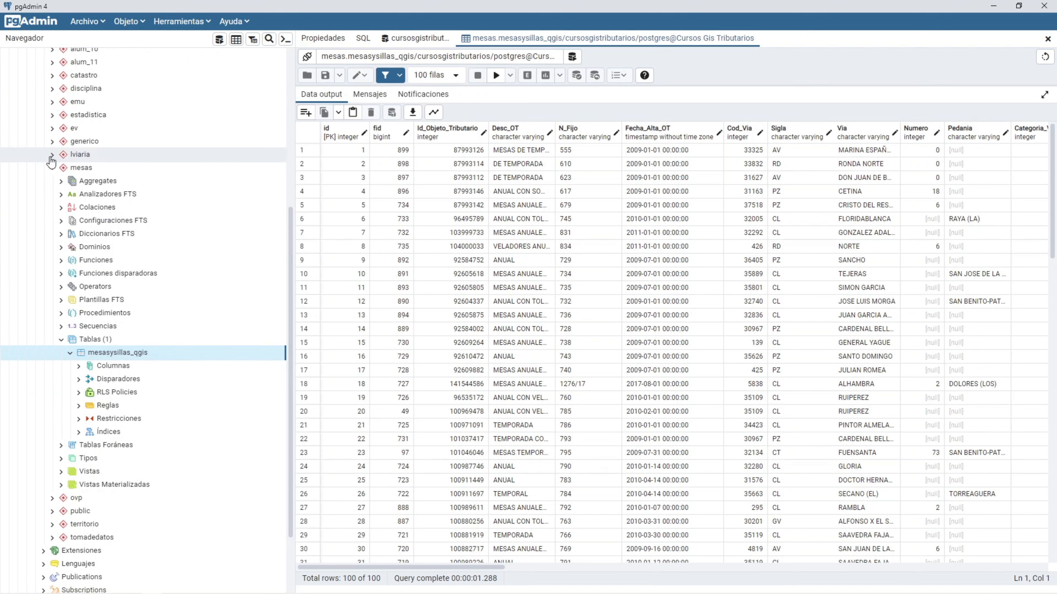
Step: Move the mesas_y_sillas_acces table from the public schema to mesas through its properties and save the change
scroll(135, 366, "down", 3)
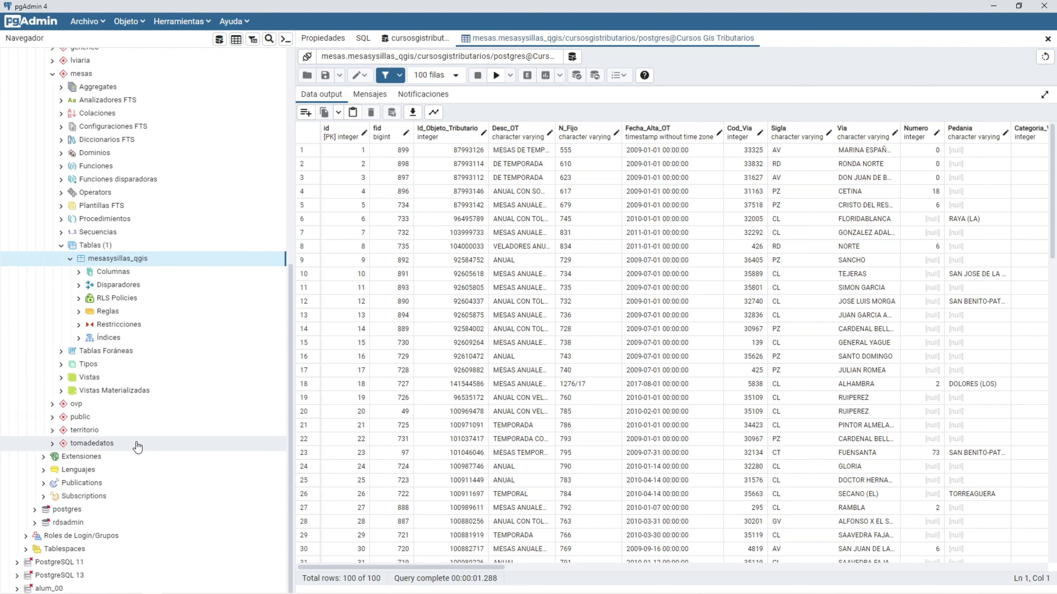
left_click(52, 416)
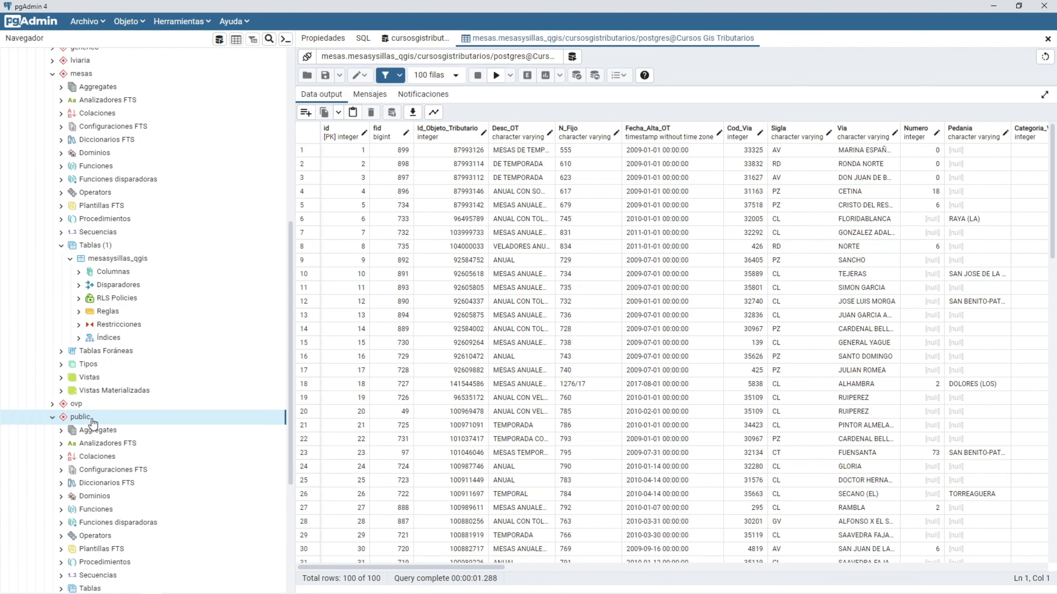
scroll(170, 411, "down", 7)
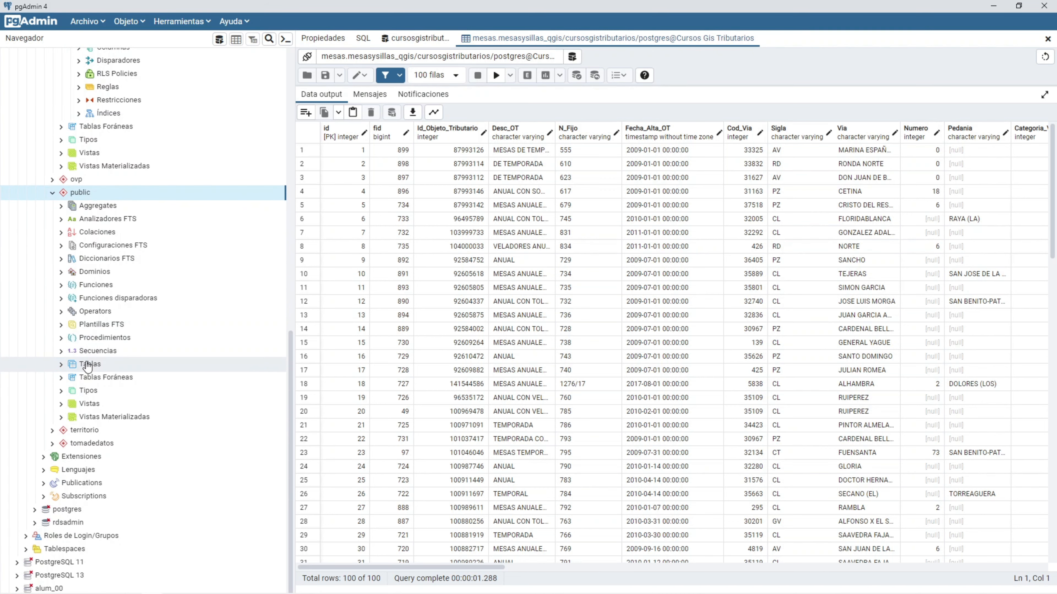
left_click(65, 366)
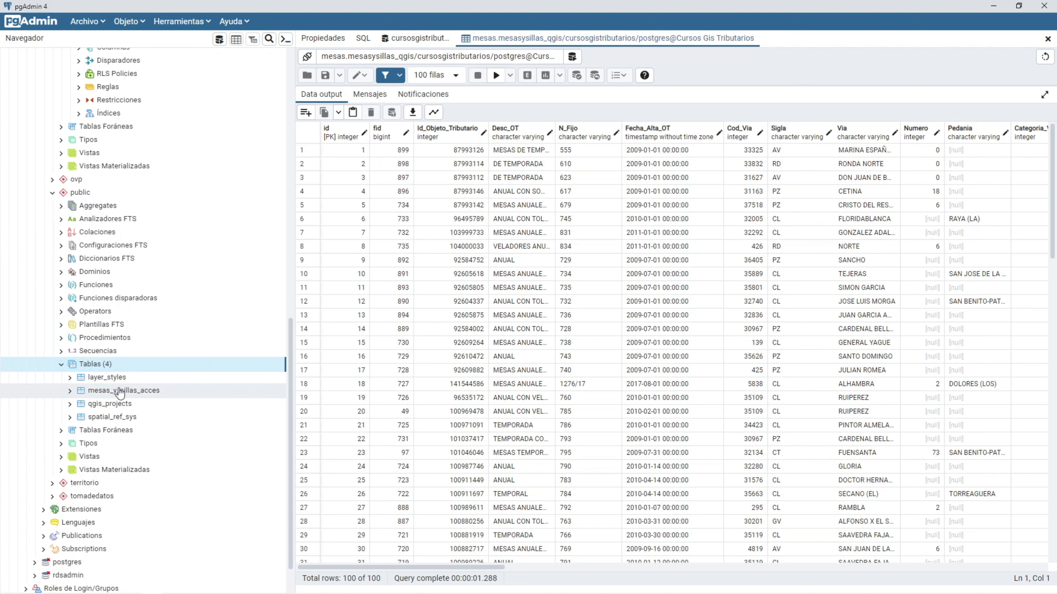
right_click(120, 392)
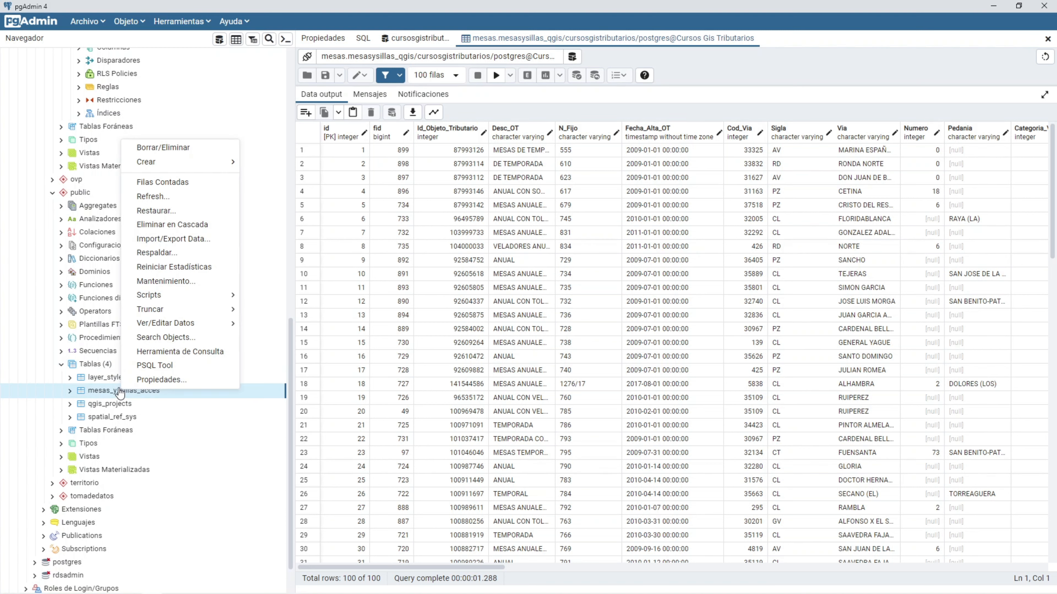
left_click(138, 379)
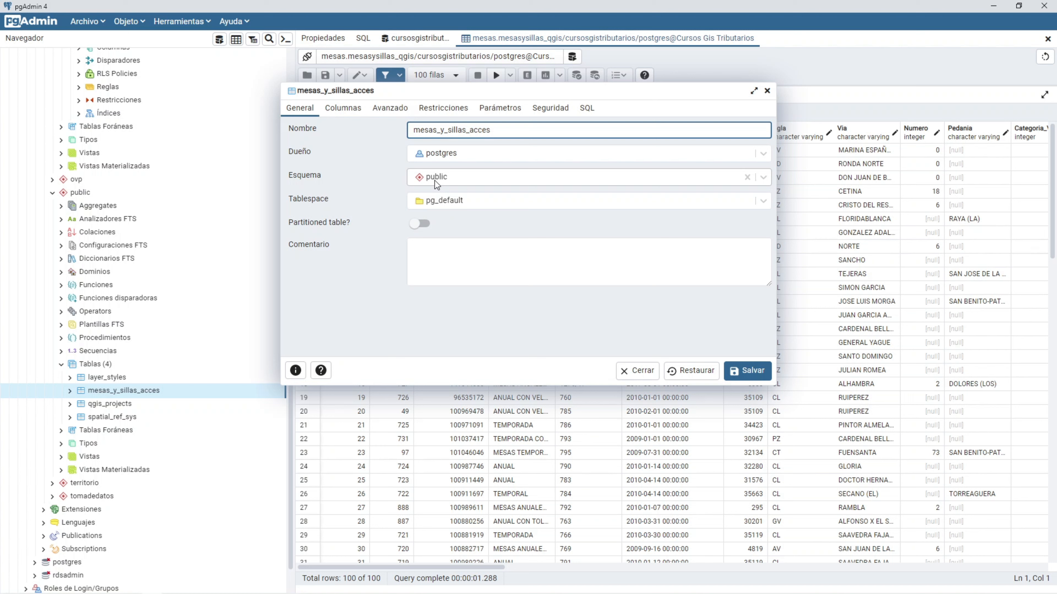
left_click(722, 178)
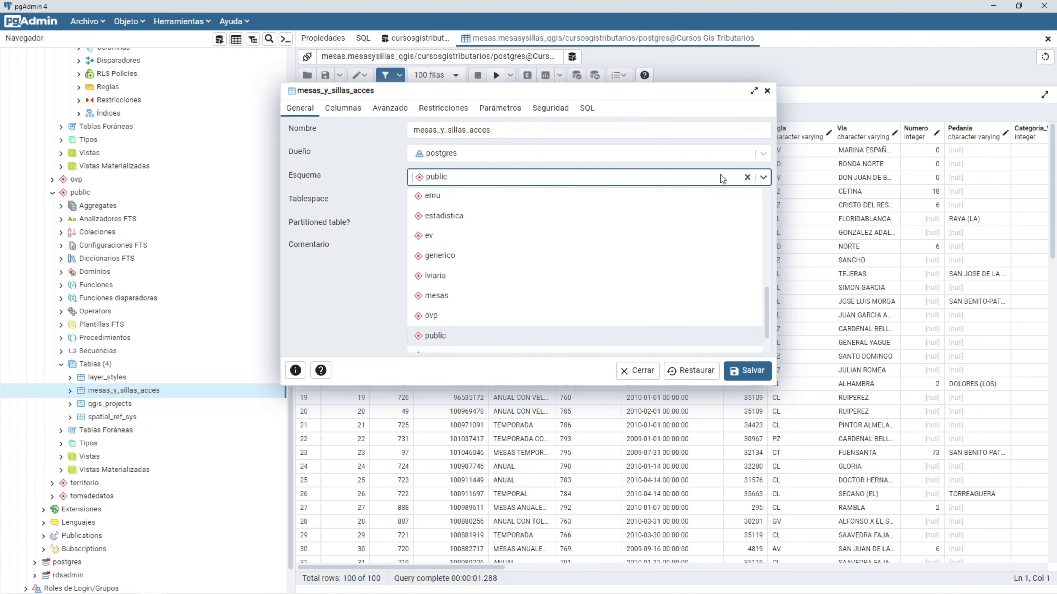
left_click(446, 296)
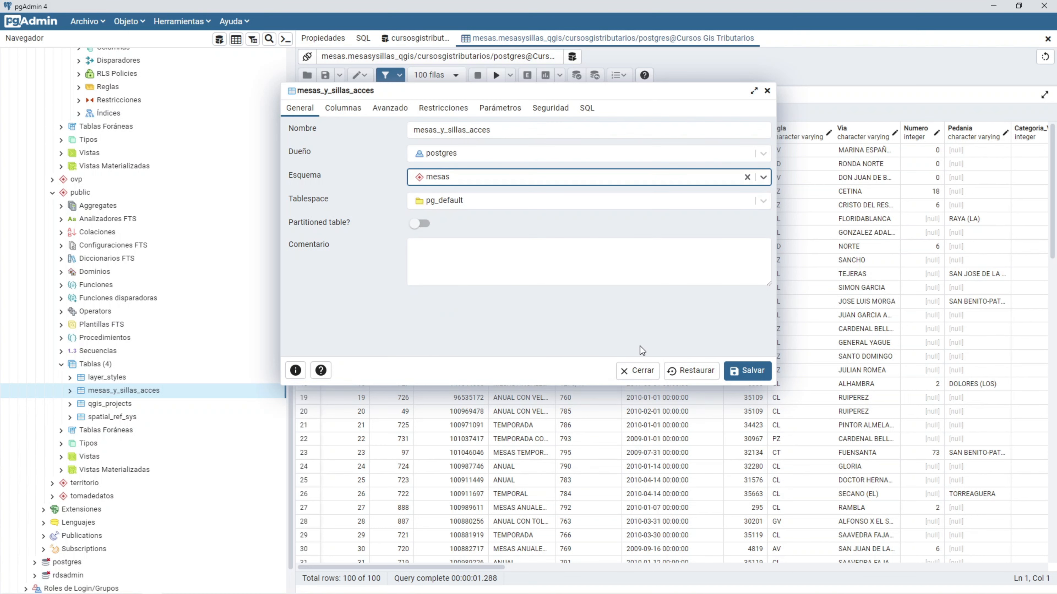
left_click(726, 372)
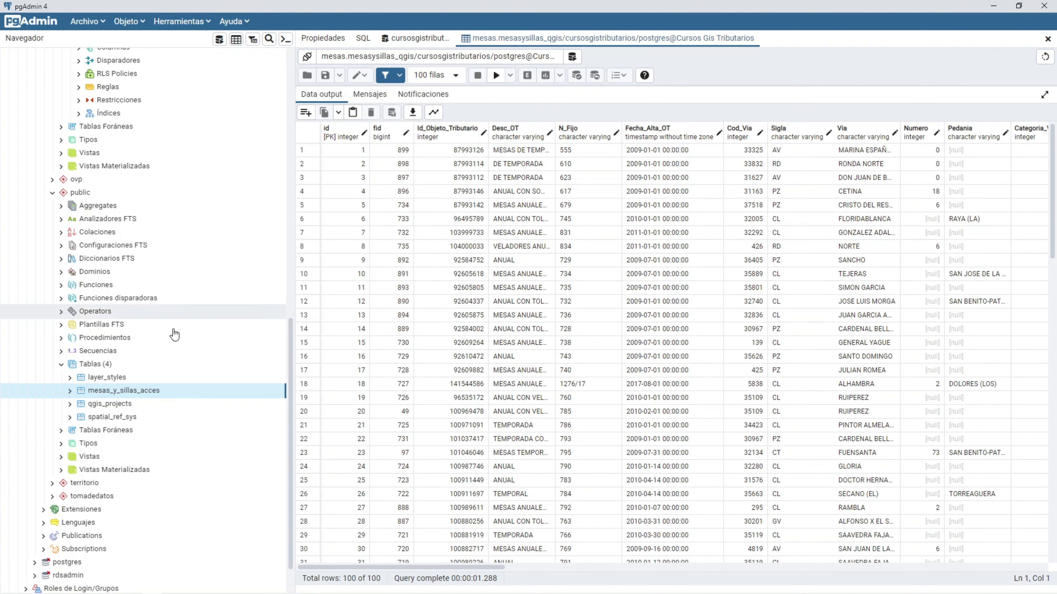
Step: Close the open table data view and refresh the public and mesas schemas
left_click(1047, 39)
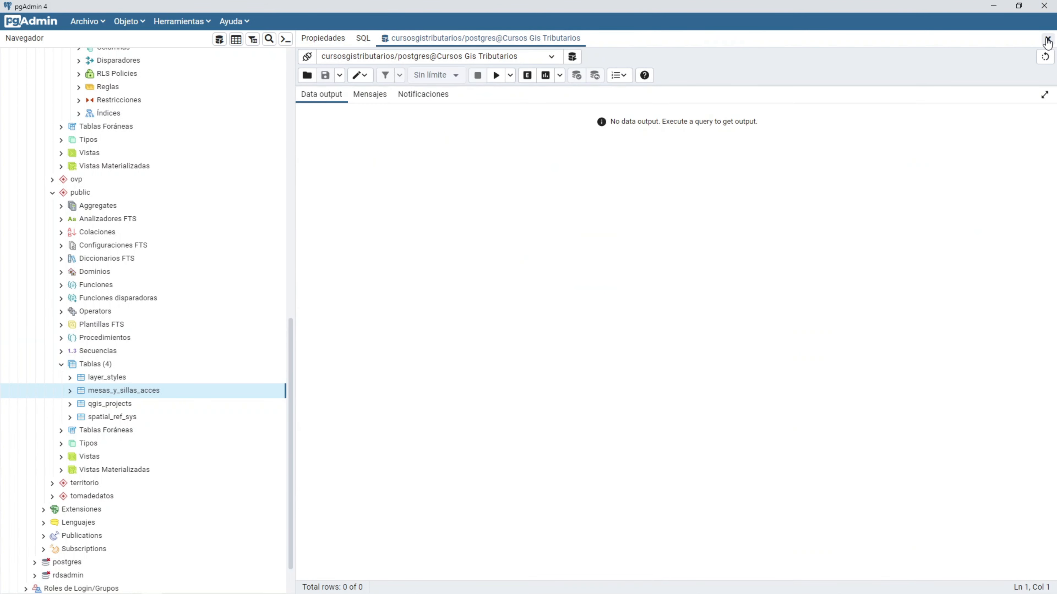
right_click(83, 193)
left_click(106, 236)
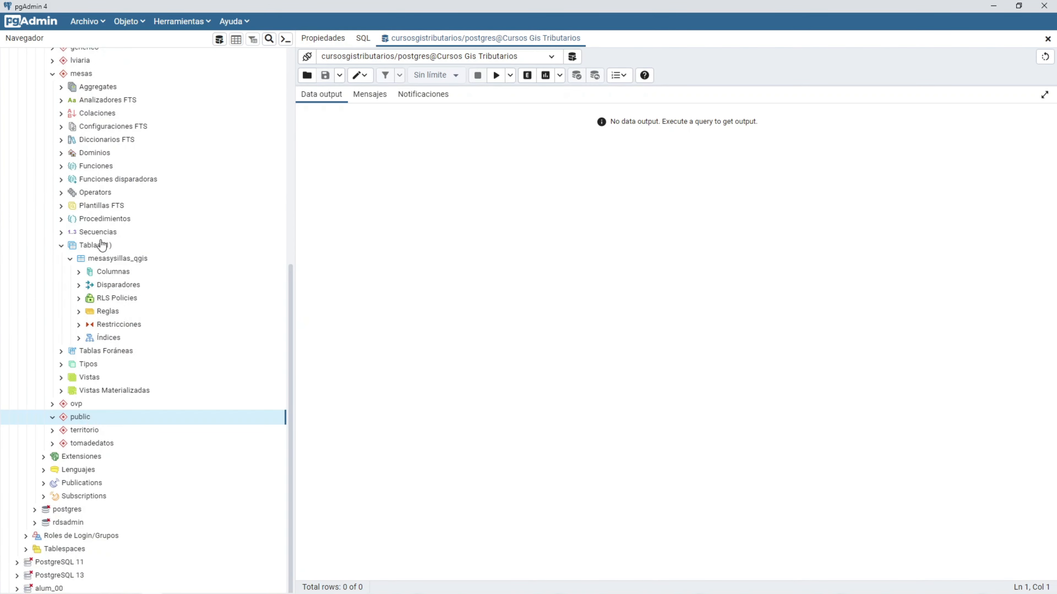
scroll(73, 291, "up", 4)
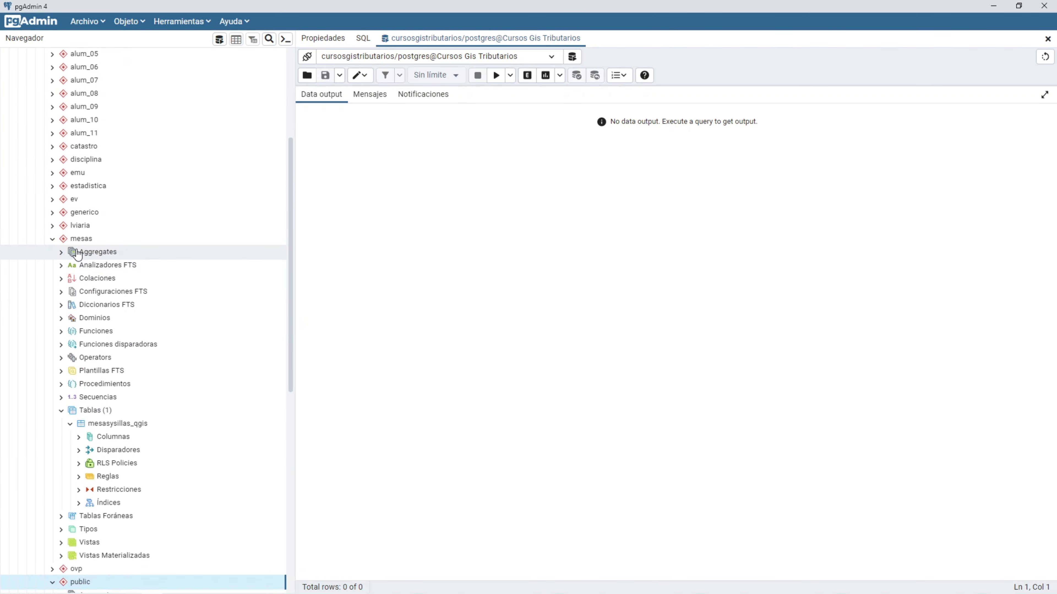
right_click(77, 239)
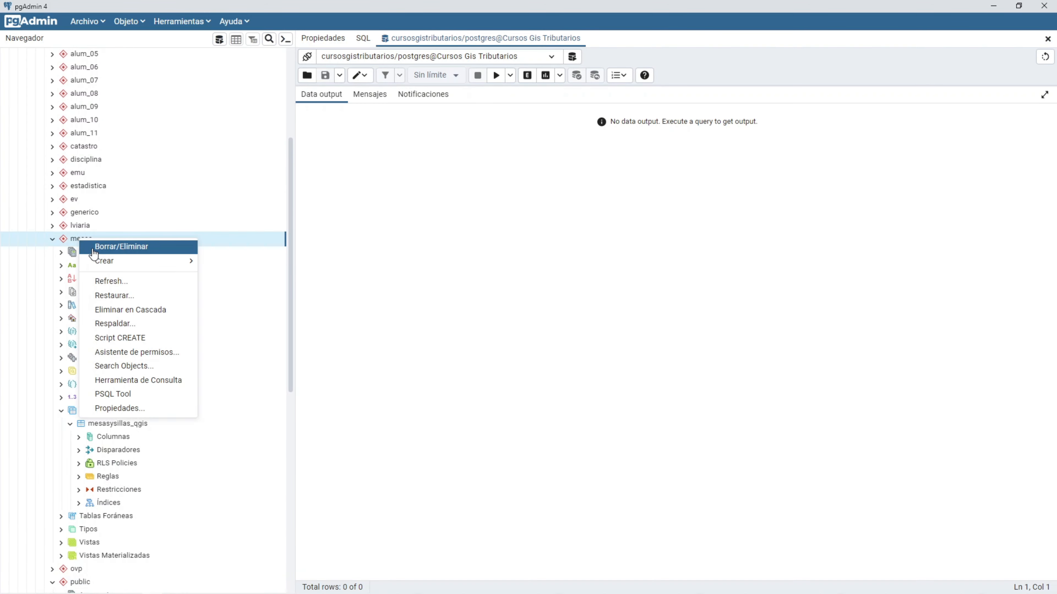
left_click(103, 282)
scroll(102, 279, "down", 5)
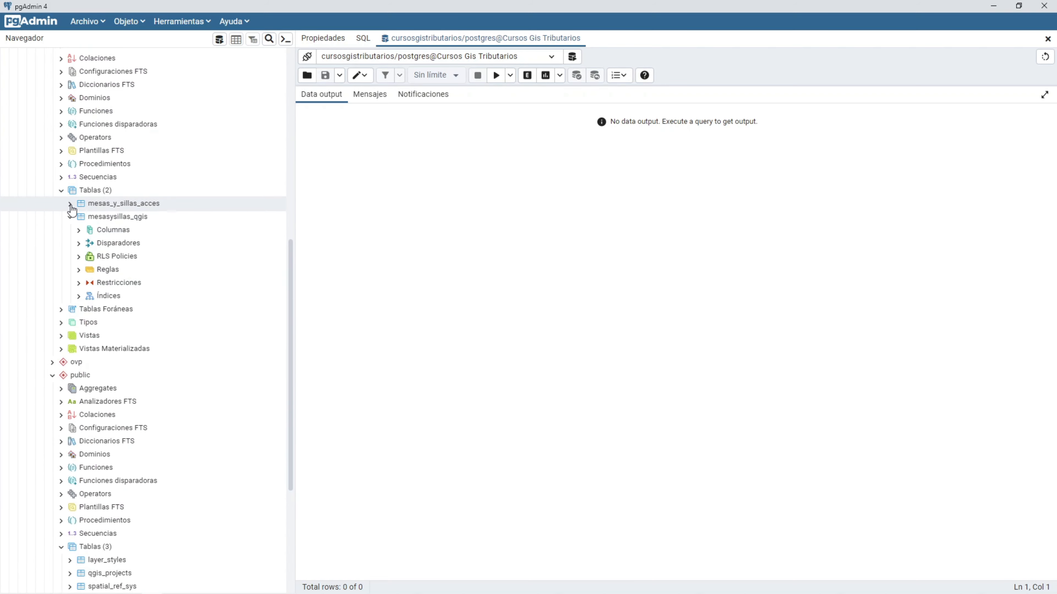
Step: Check the tables listed in the mesas schema and collapse the mesasysillas_qgis table's contents
left_click(61, 190)
left_click(61, 192)
left_click(104, 204)
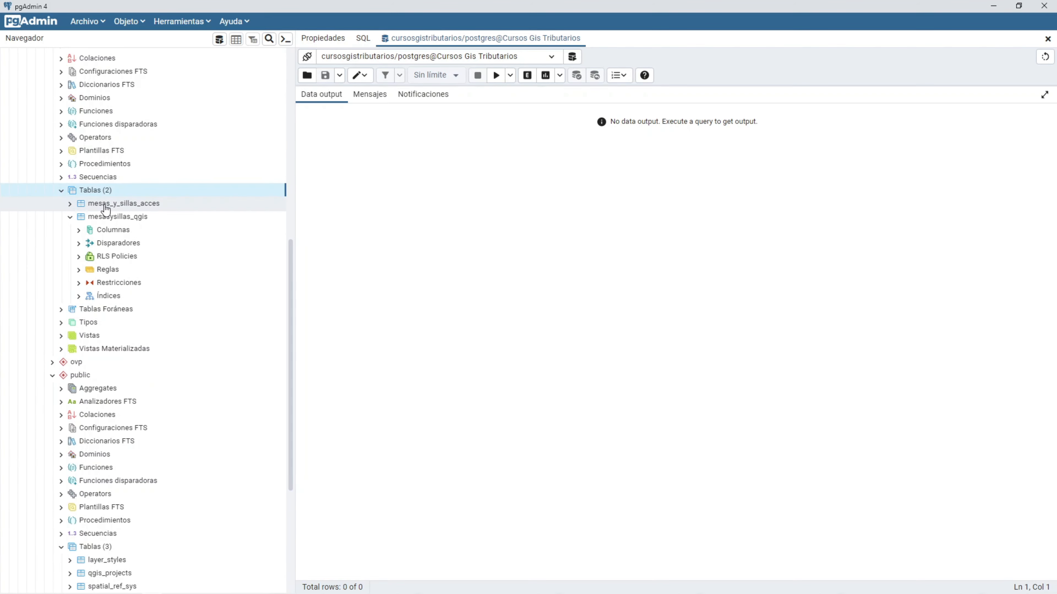
left_click(131, 217)
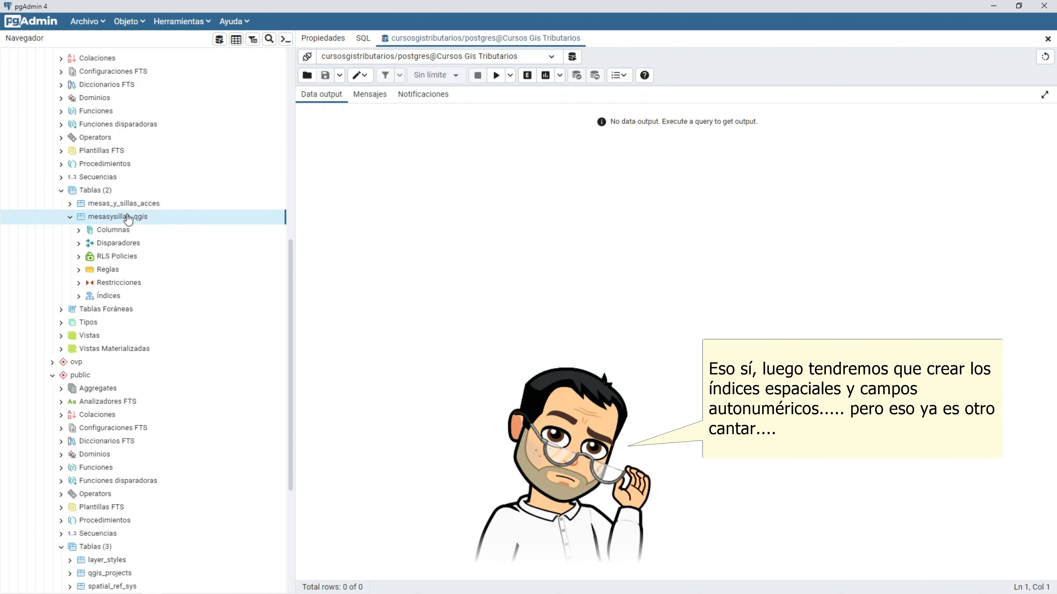
left_click(70, 217)
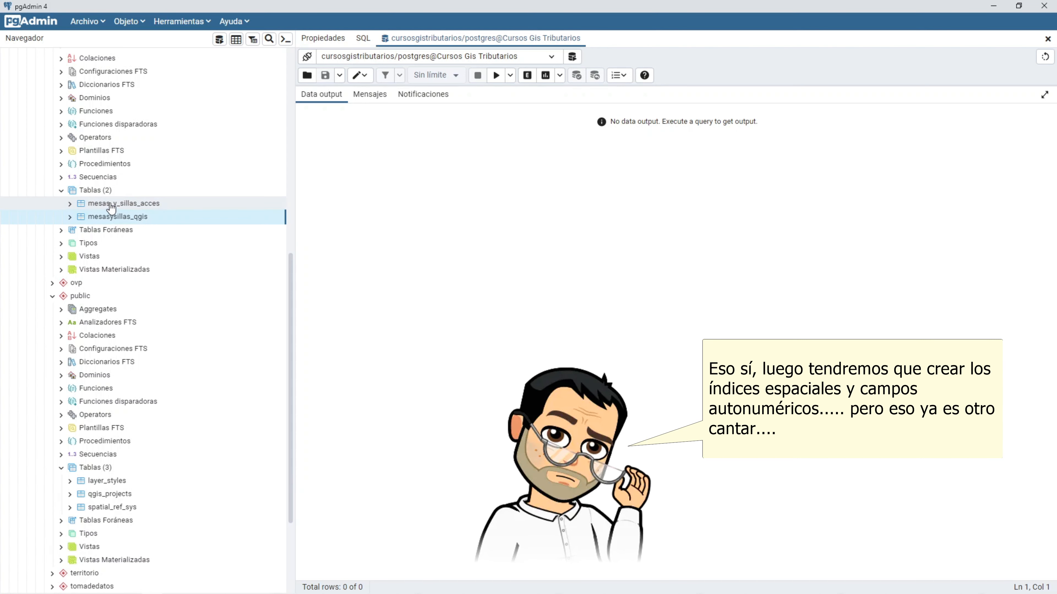
Step: Open the first 100 rows of both mesas_y_sillas_acces and mesasysillas_qgis from the mesas schema
right_click(111, 204)
mouse_move(165, 389)
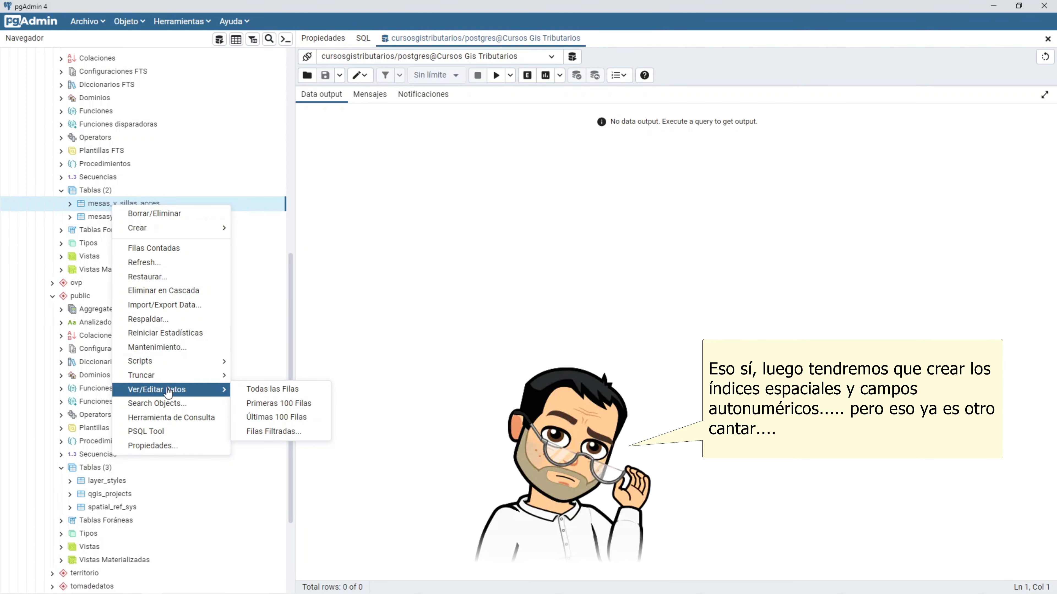
left_click(256, 390)
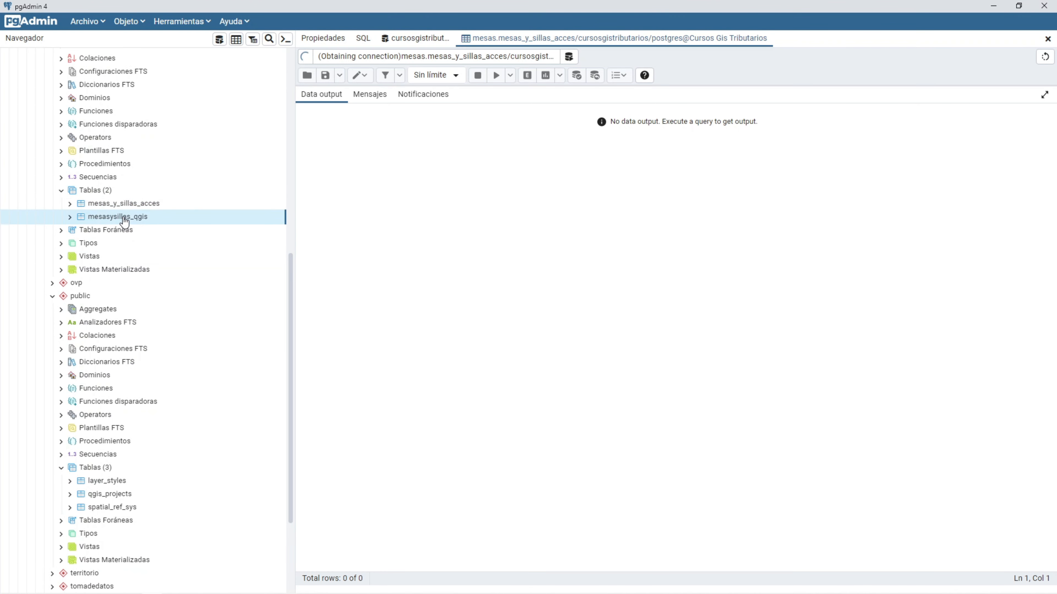
right_click(125, 217)
mouse_move(200, 403)
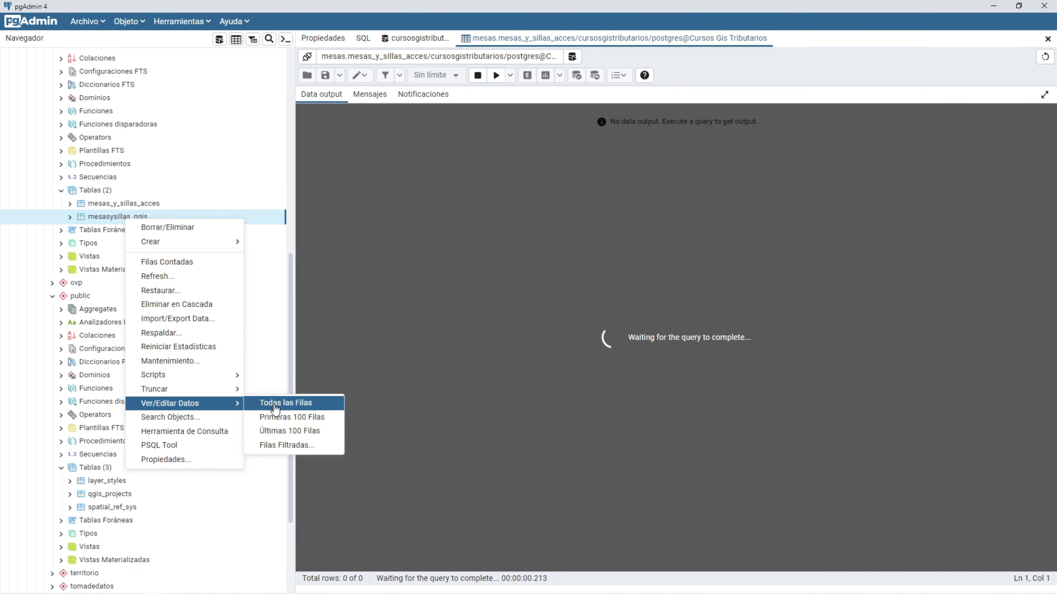
left_click(283, 418)
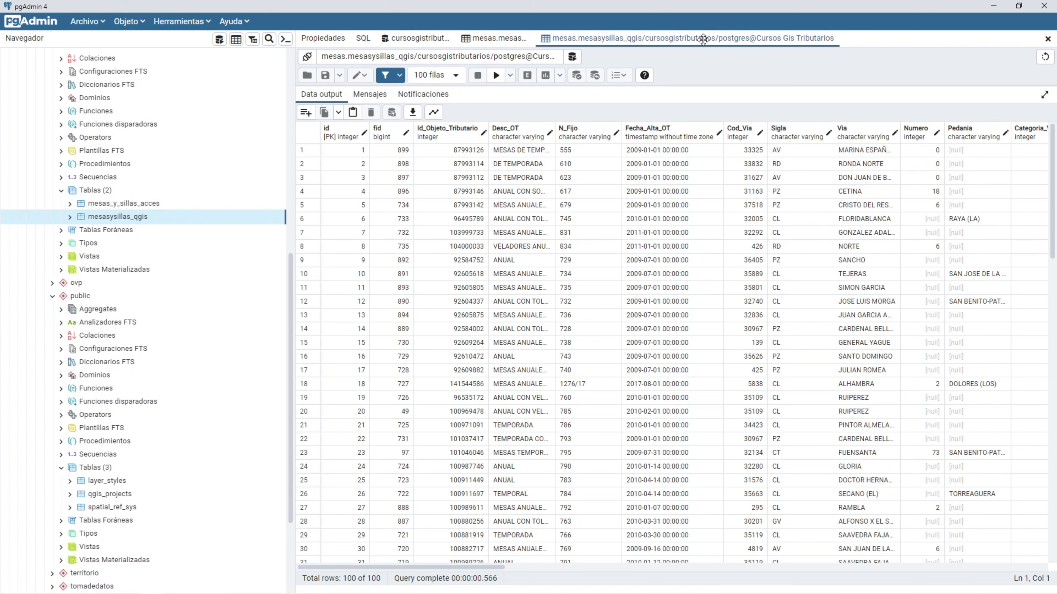
Step: Compare the columns and data types of the mesas_y_sillas_acces data with those of mesasysillas_qgis
left_click(492, 38)
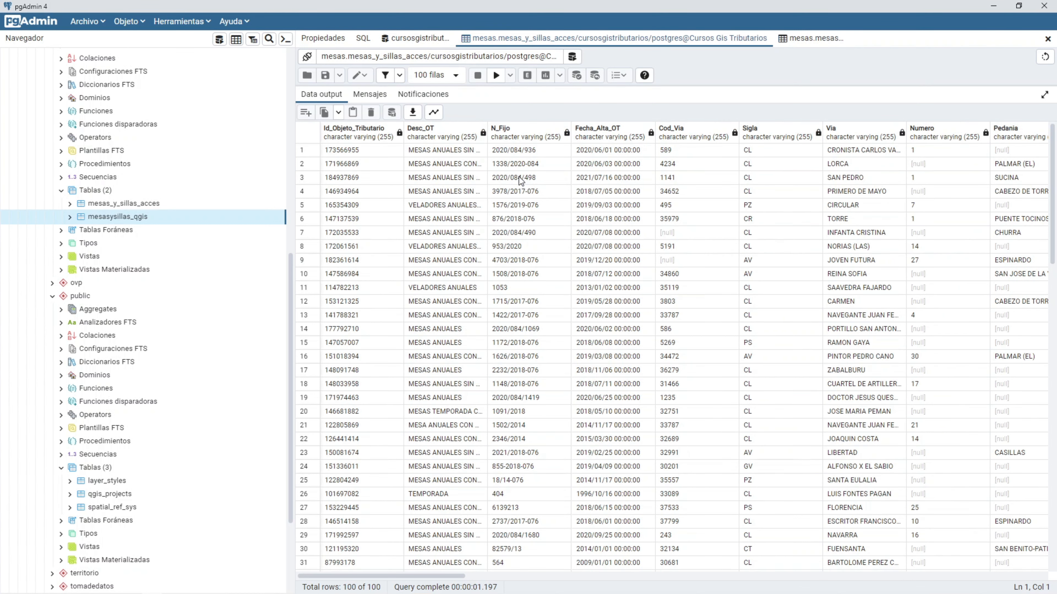
left_click(788, 38)
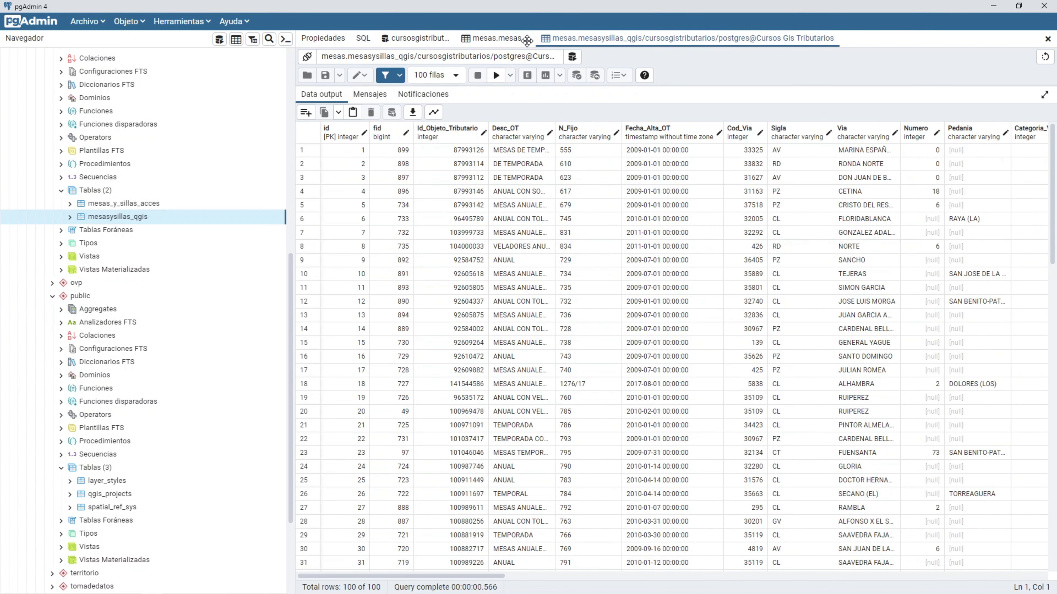
left_click(518, 39)
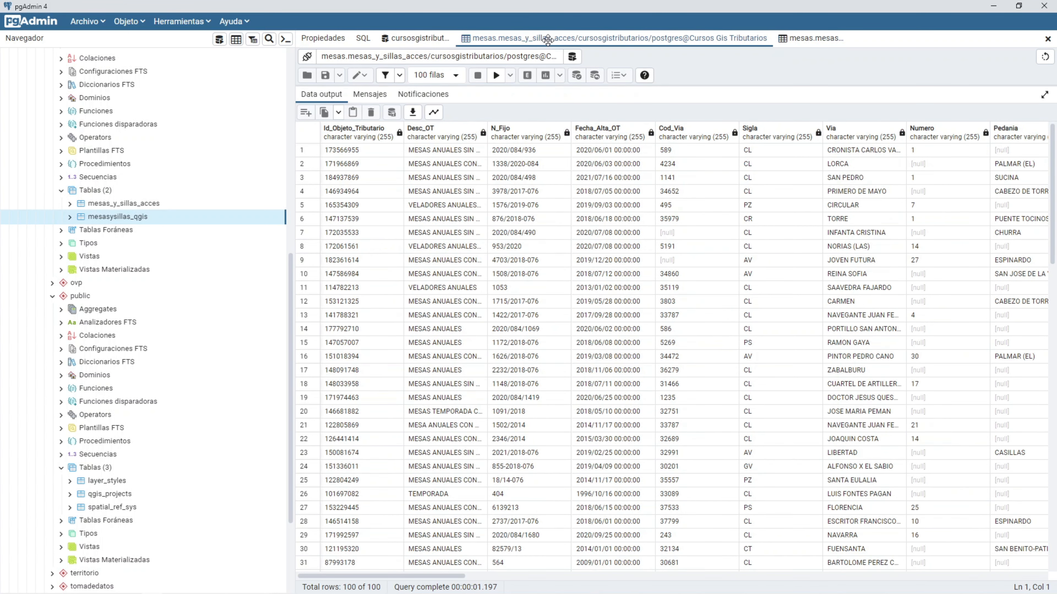
Step: Check the mesasysillas_qgis rows, then switch to the QGIS project window and close the open database manager
left_click(786, 37)
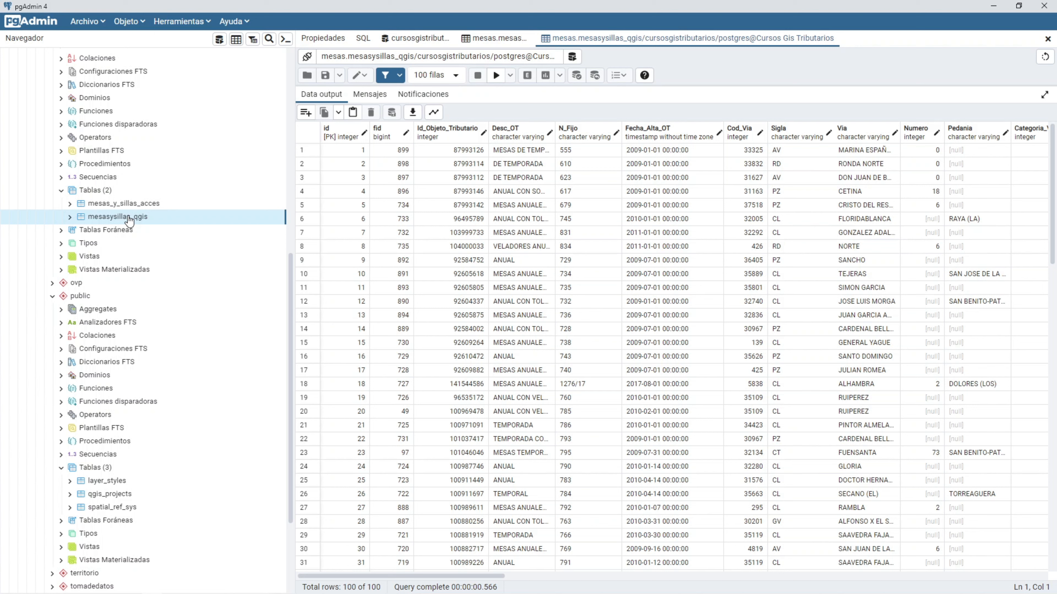
key("super+d")
mouse_move(198, 588)
left_click(243, 555)
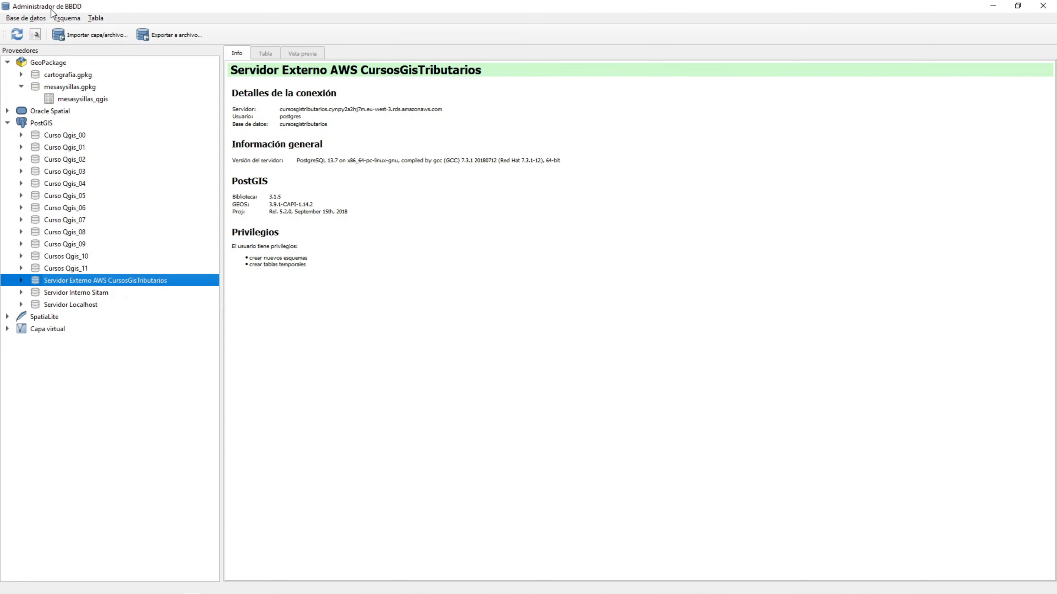
left_click(1039, 9)
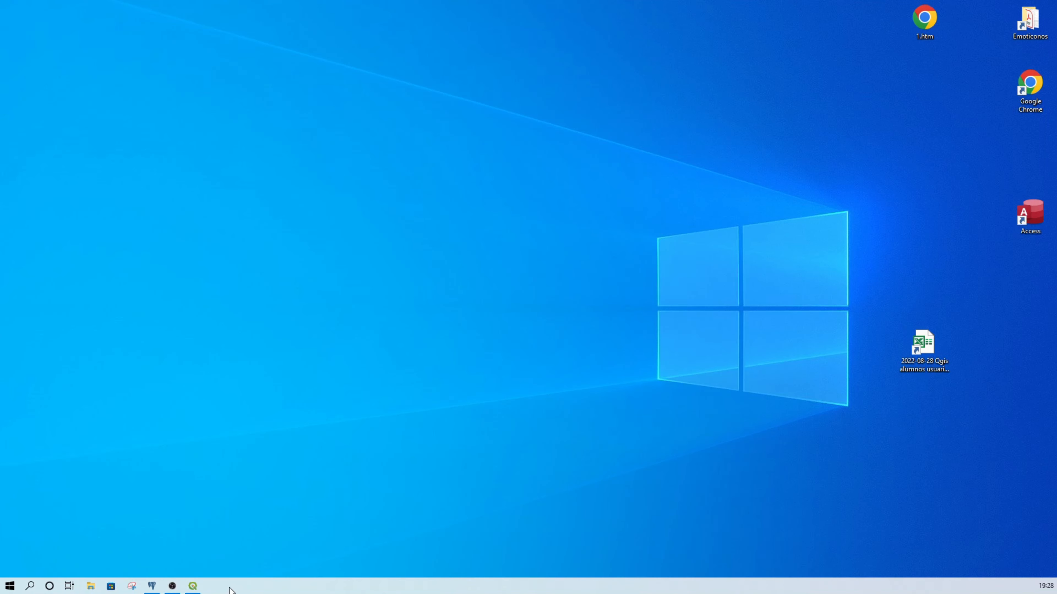
left_click(198, 588)
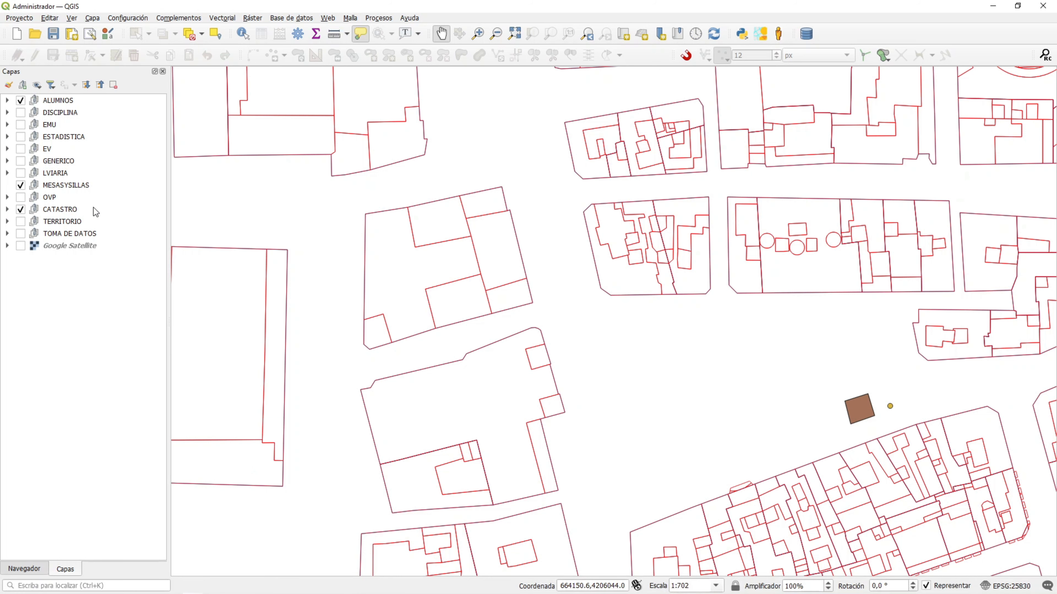
Step: For the MESASYSILLAS group, connect to the PostGIS source Servidor Externo AWS CursosGisTributarios, including tables without geometry, and list the mesas schema
left_click(76, 185)
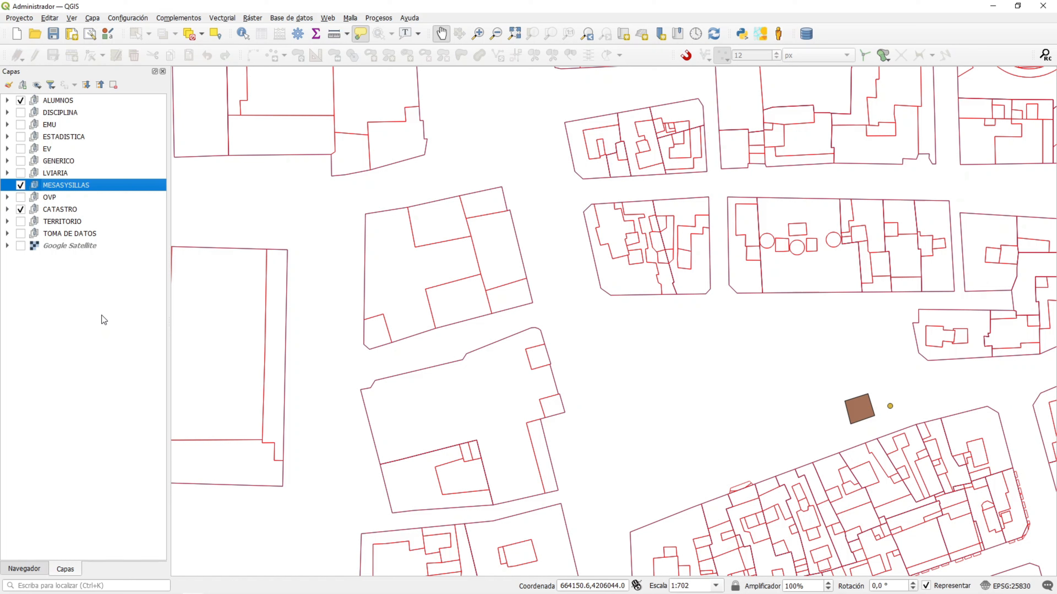
left_click(93, 18)
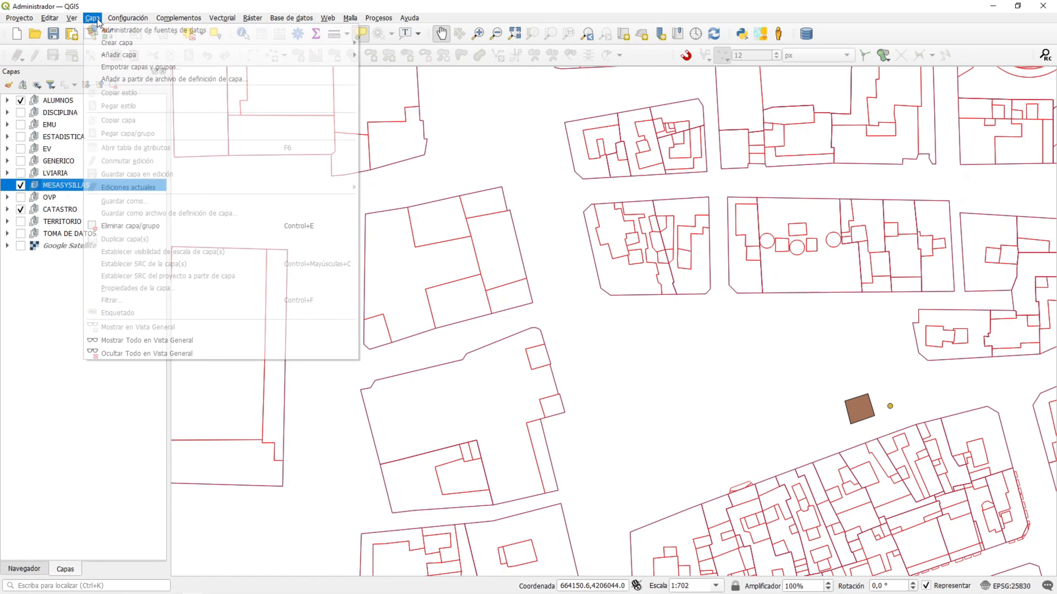
mouse_move(110, 56)
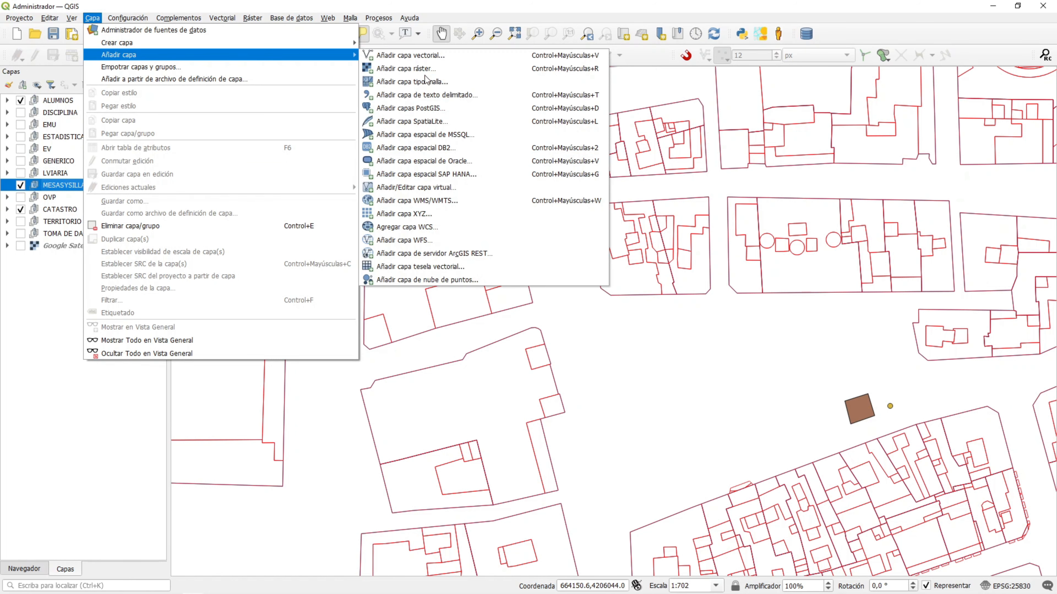
left_click(418, 108)
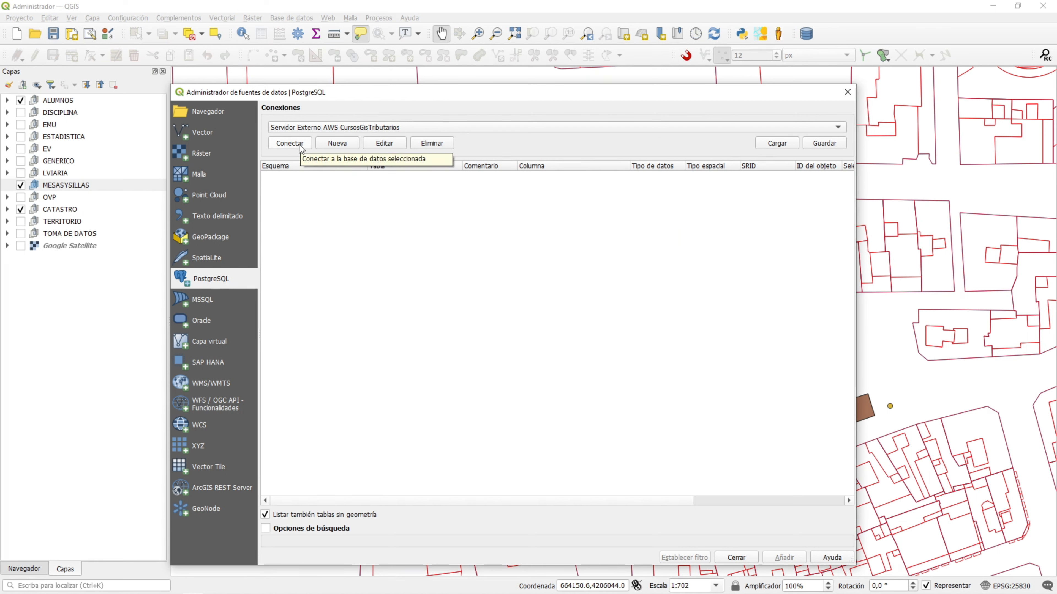
left_click(265, 515)
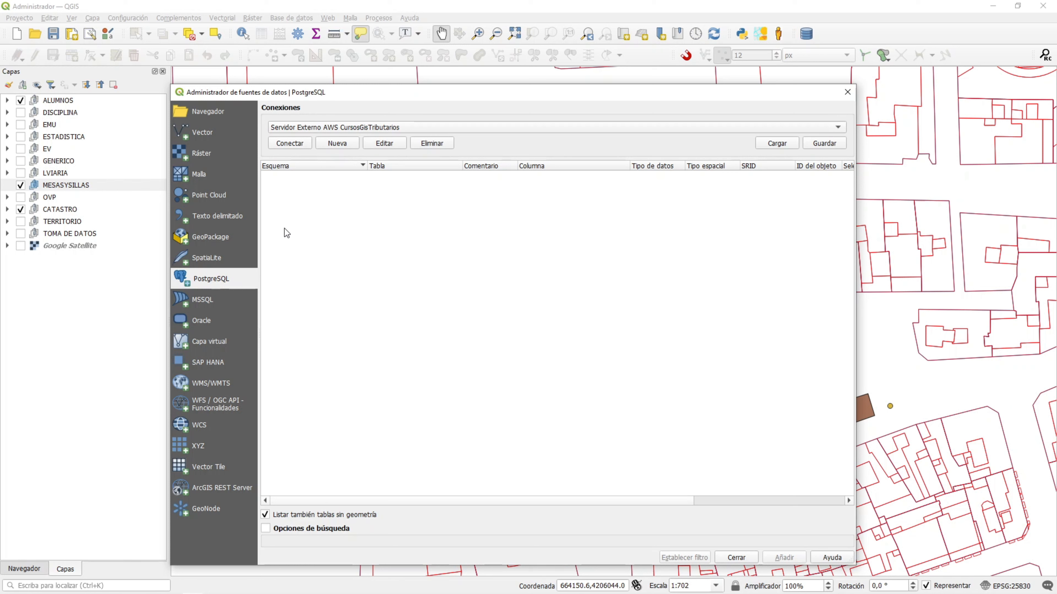
left_click(298, 145)
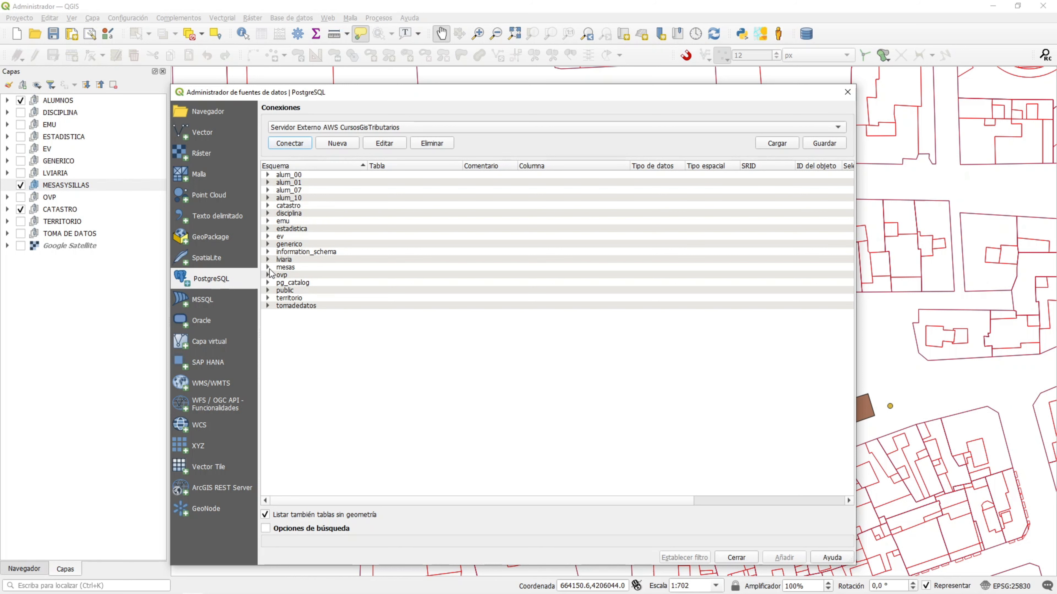
left_click(268, 268)
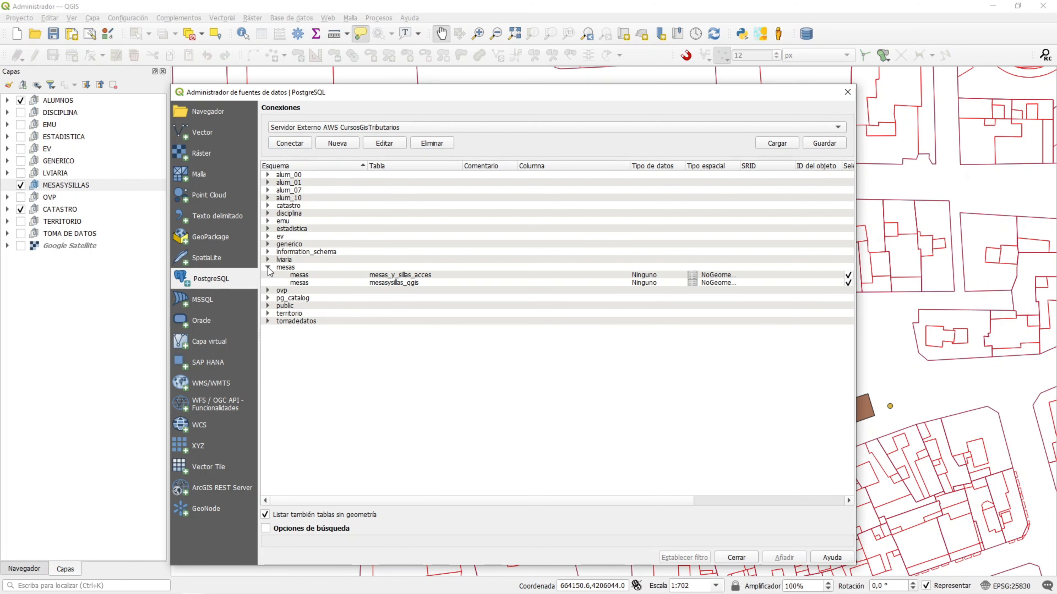
Step: Add the mesas_y_sillas_acces and mesasysillas_qgis tables from the mesas schema to the project's MESASYSILLAS group
left_click(363, 276)
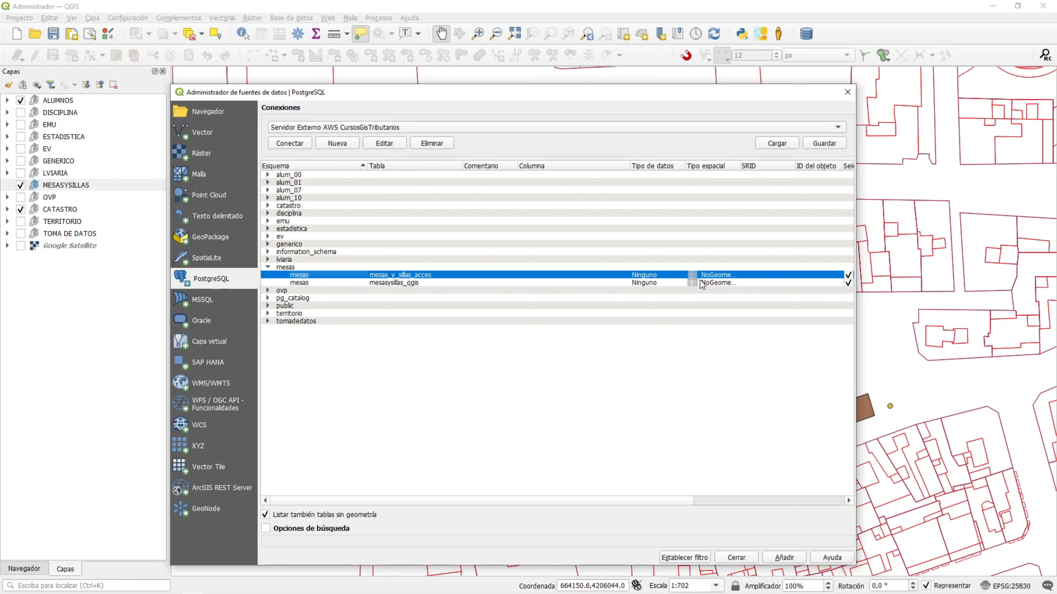
left_click(416, 284, "shift")
left_click(783, 559)
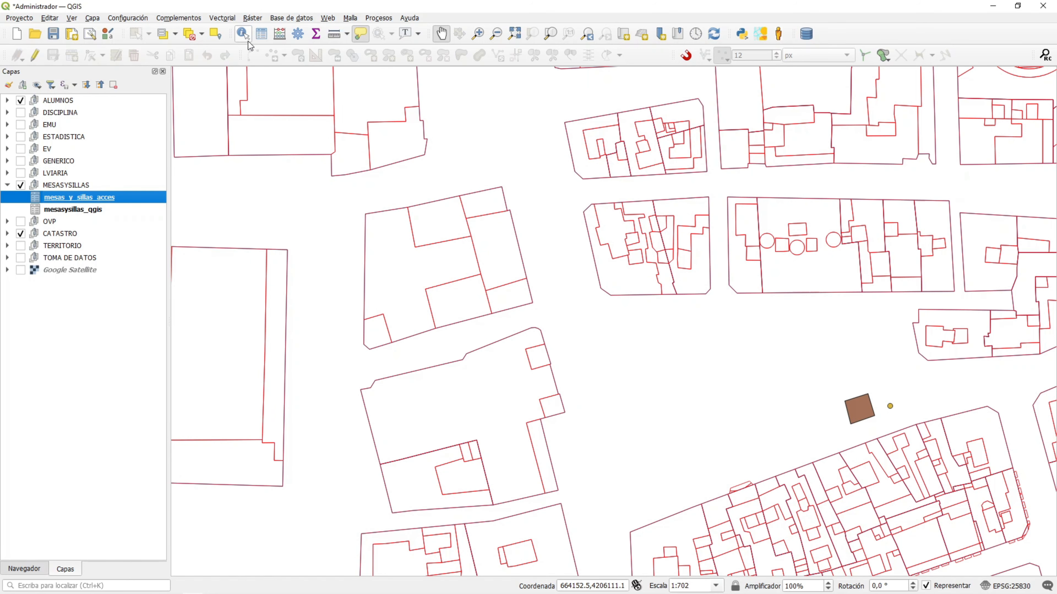
Step: Compare the attribute tables of mesas_y_sillas_acces and mesasysillas_qgis side by side, including their id fields, and close both
left_click(261, 33)
key("F6")
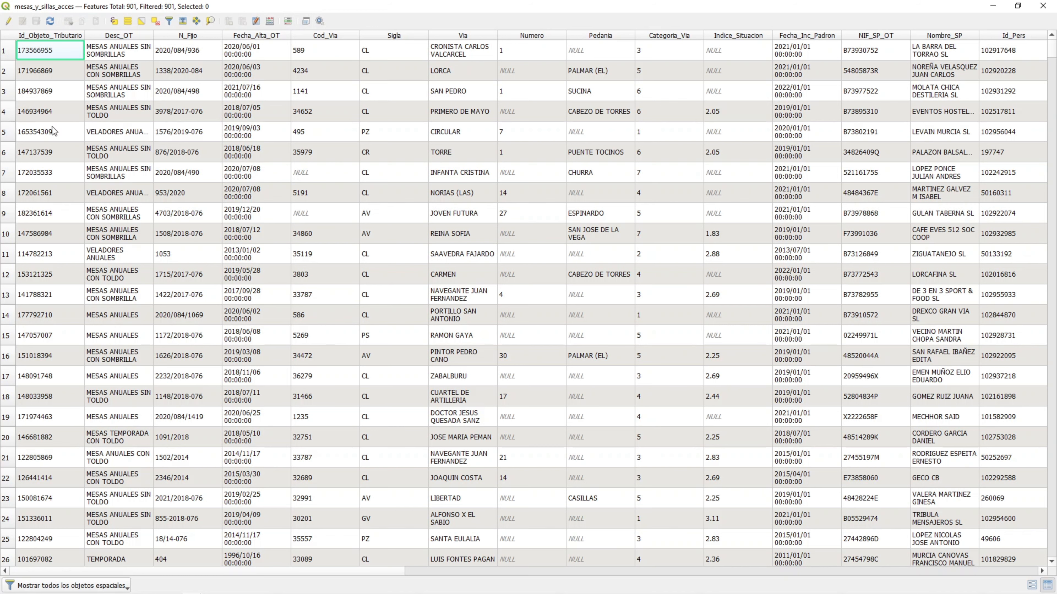
left_click(1018, 6)
left_click_drag(564, 144, 631, 207)
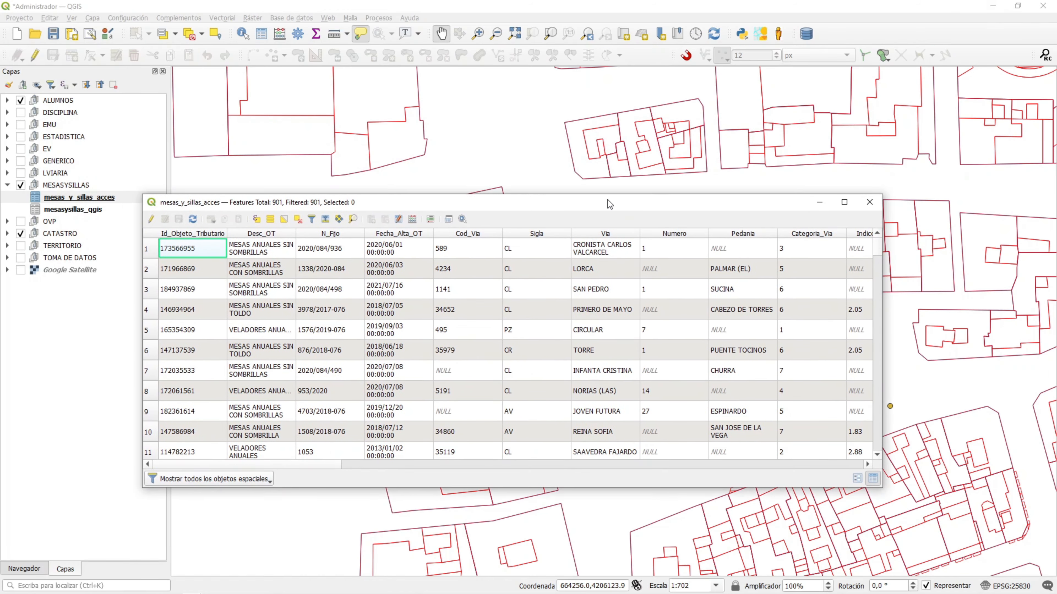
left_click(73, 208)
key("F6")
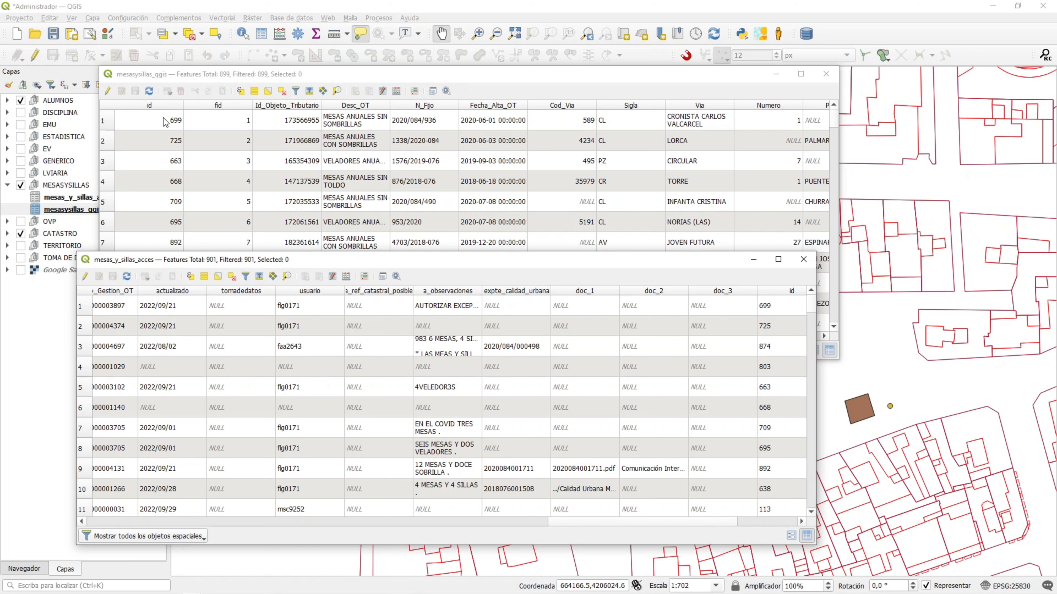
left_click(803, 259)
left_click(826, 73)
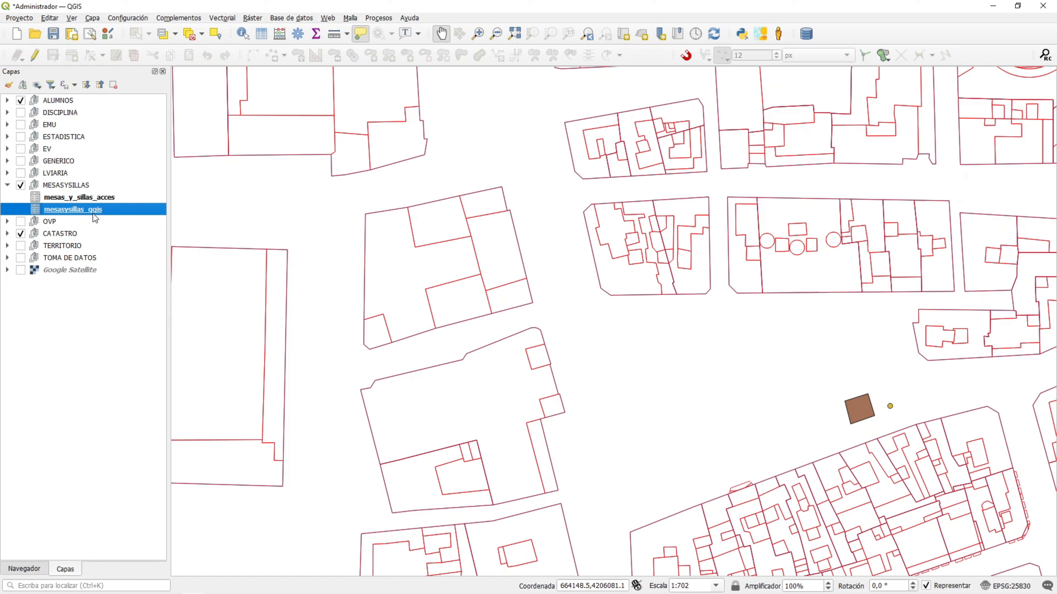
Step: Open the database manager and expand the mesas schema of the PostGIS connection Servidor Externo AWS CursosGisTributarios
mouse_move(92, 212)
left_click(301, 20)
left_click(301, 30)
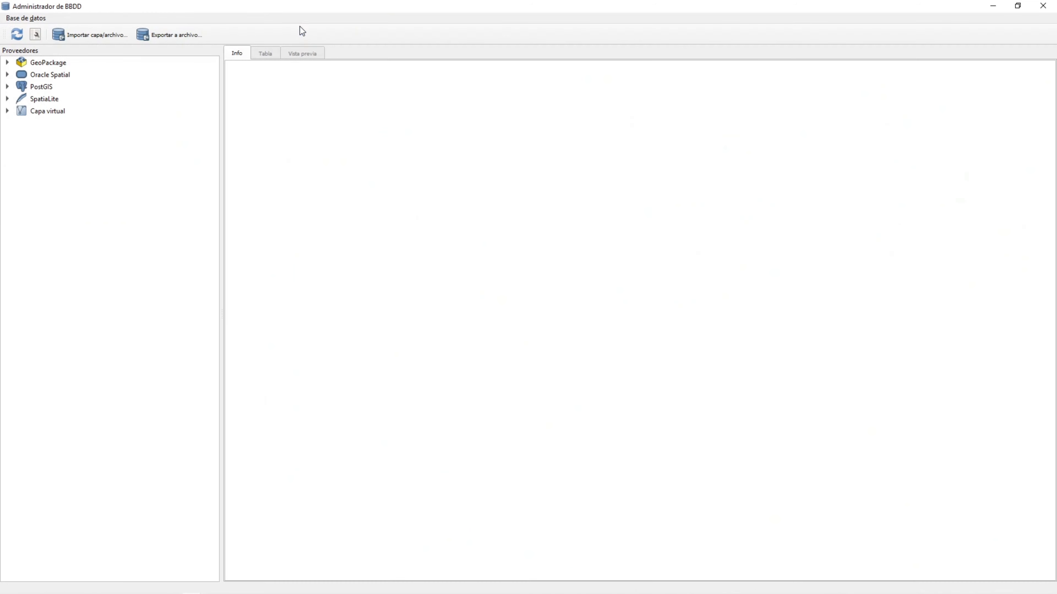
left_click(9, 88)
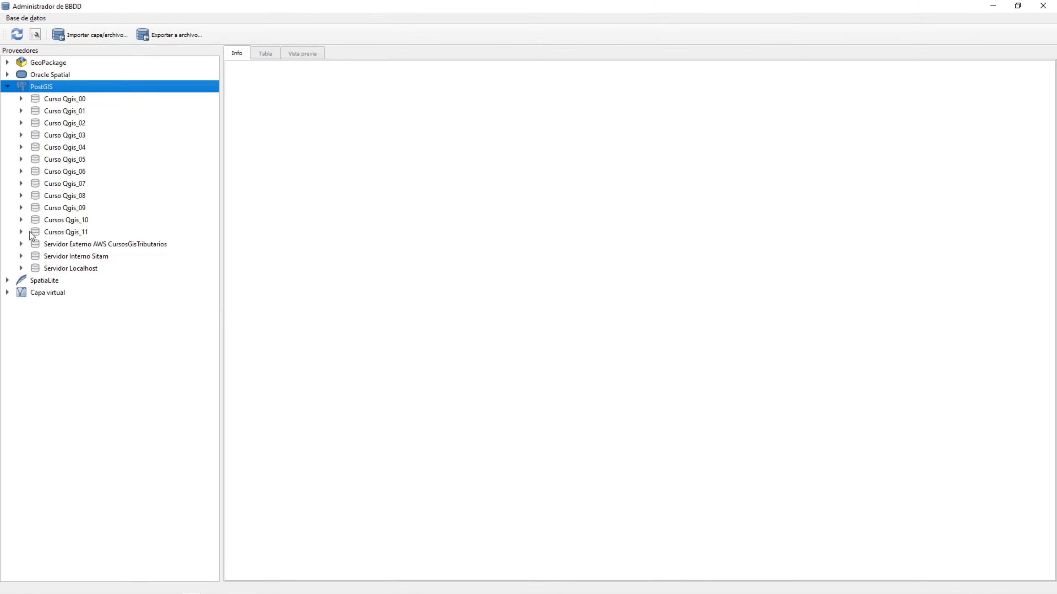
left_click(22, 243)
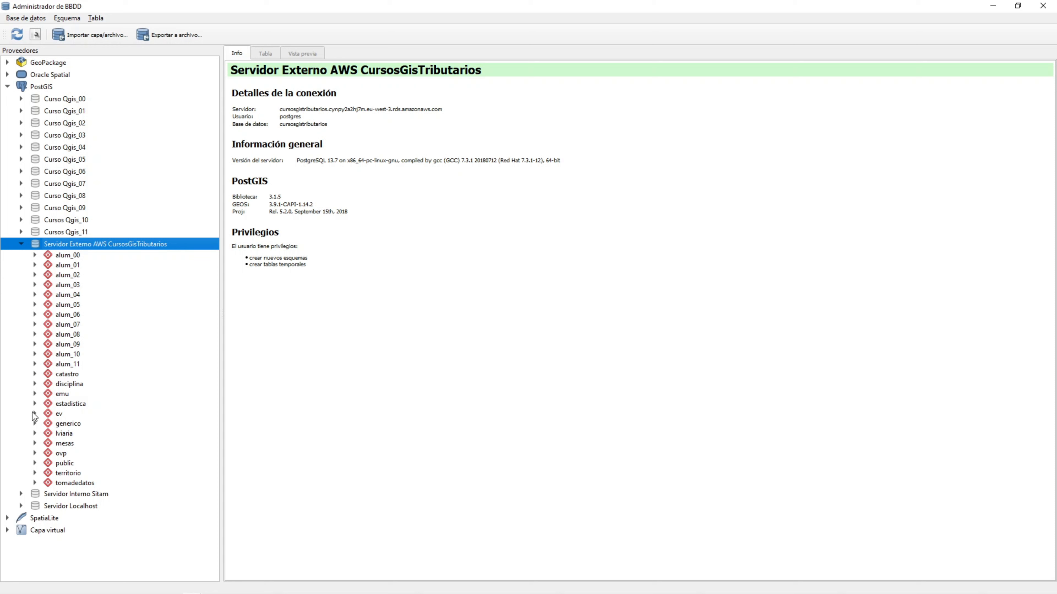
left_click(35, 443)
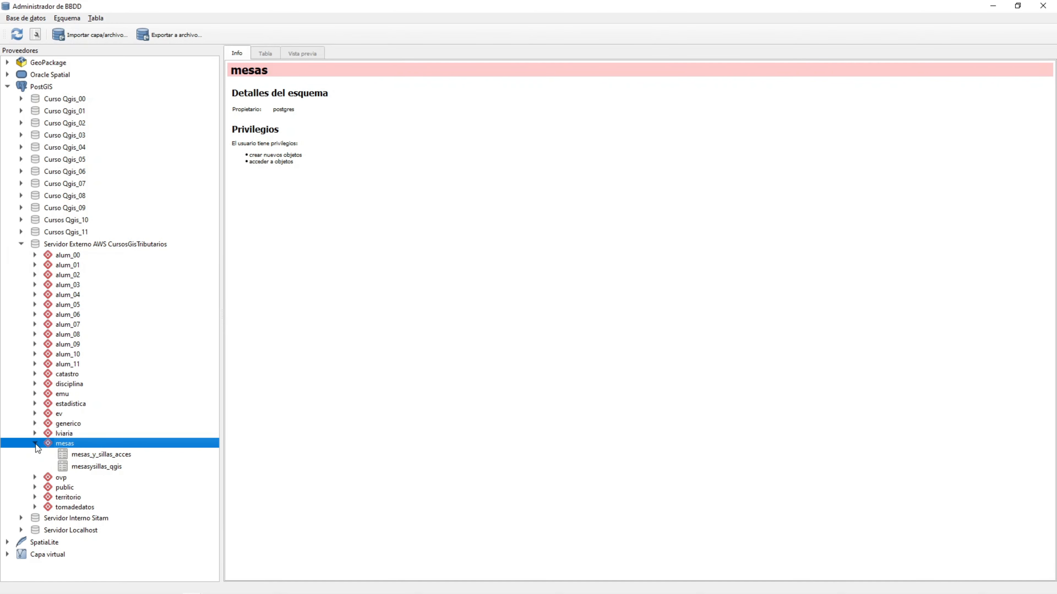
Step: Add a MULTIPOINT geometry column named geompto with 2 dimensions and SRID 25830 to the mesas_y_sillas_acces table
left_click(96, 455)
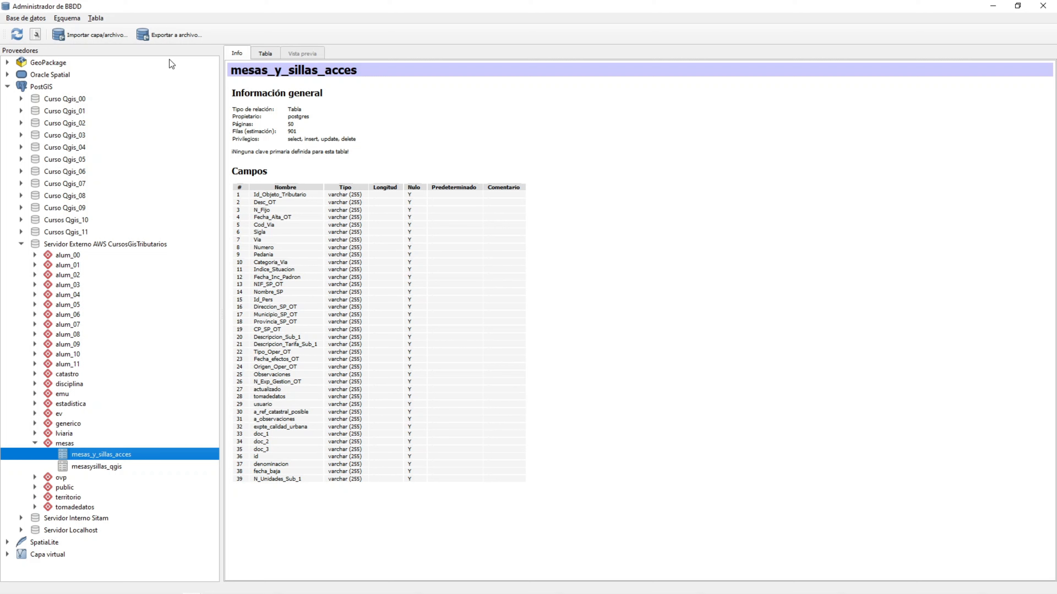
left_click(96, 18)
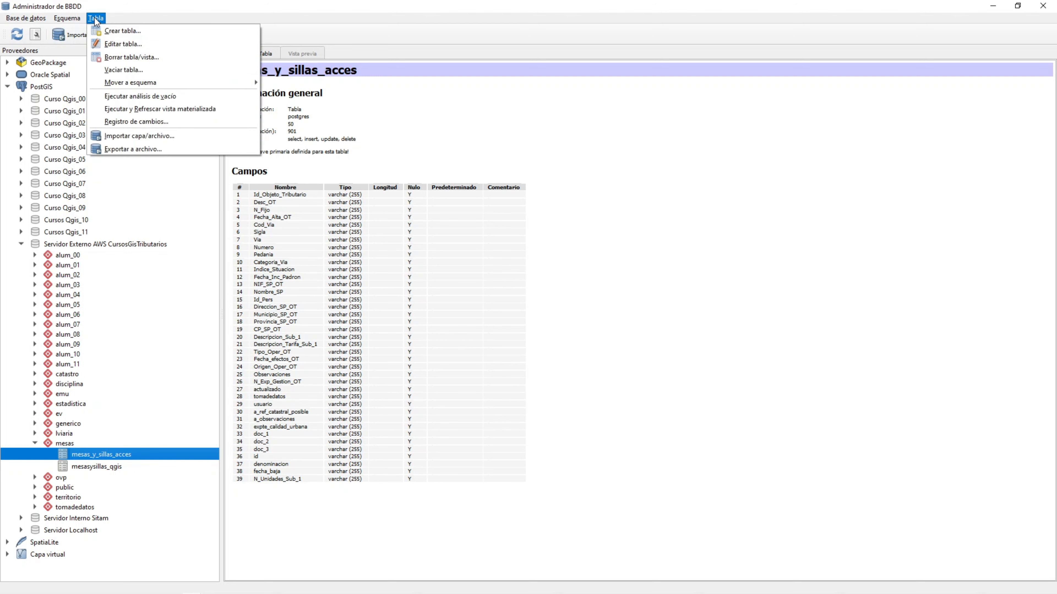
left_click(110, 44)
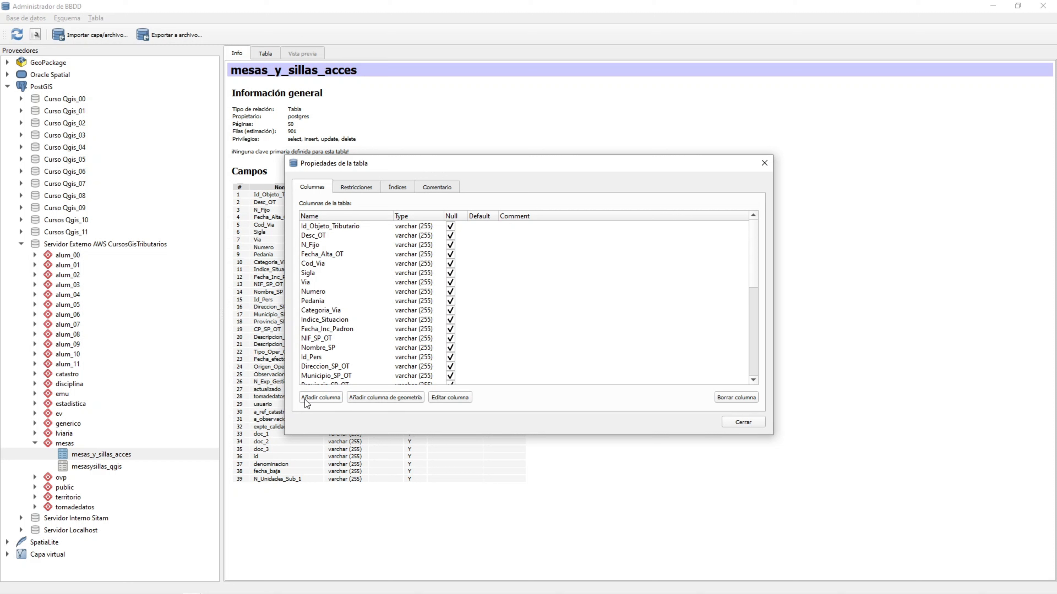
left_click(388, 399)
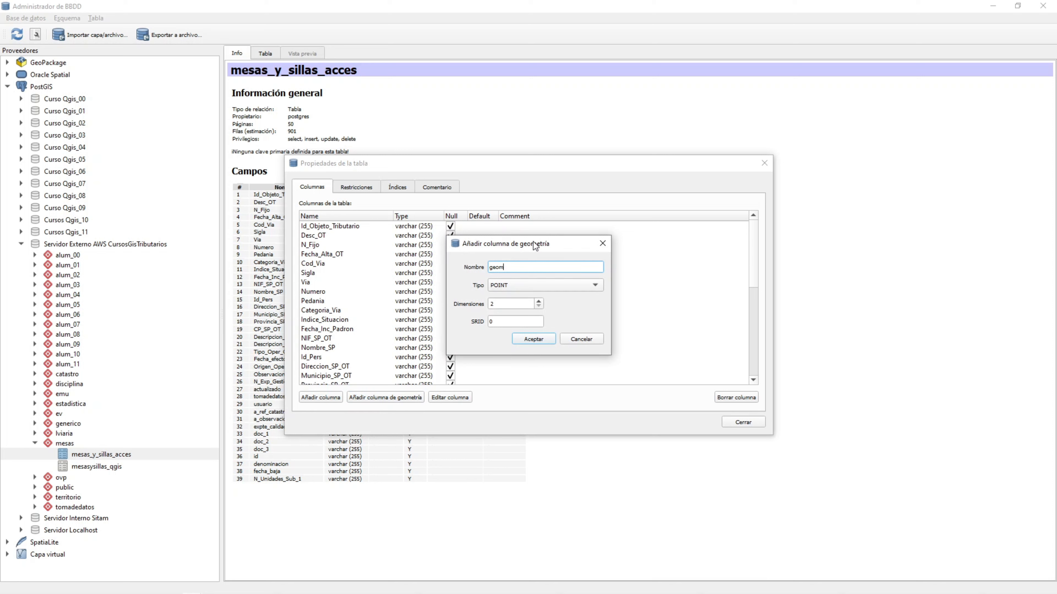
left_click_drag(533, 242, 535, 243)
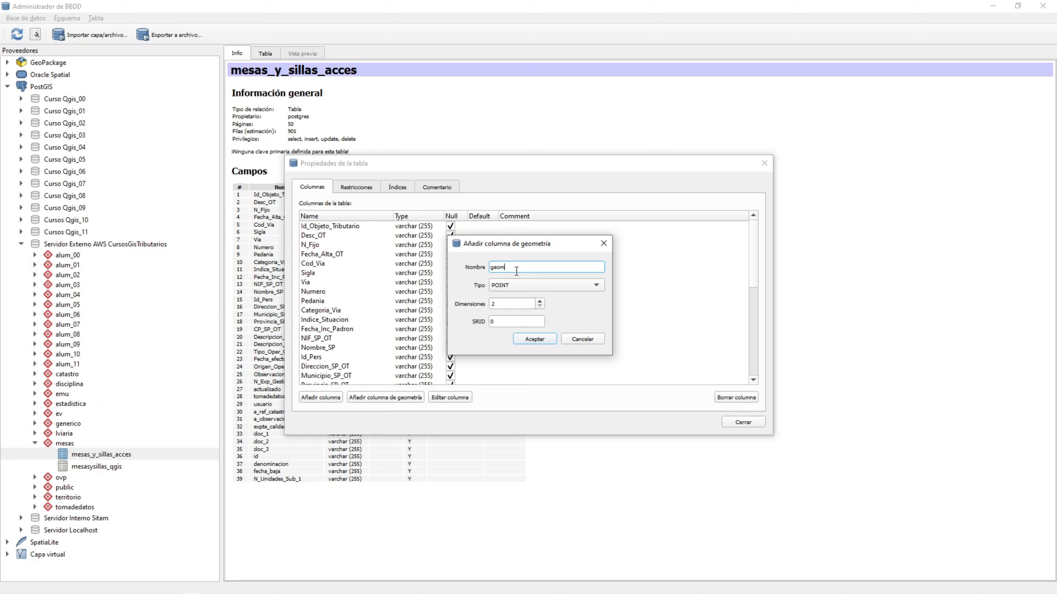
type("to")
left_click(525, 286)
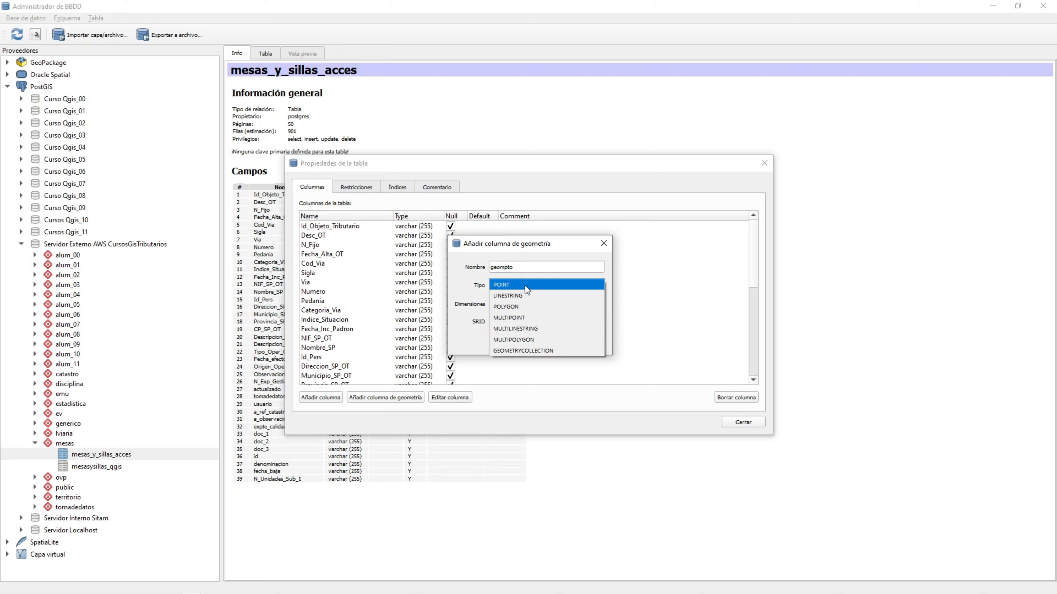
left_click(525, 317)
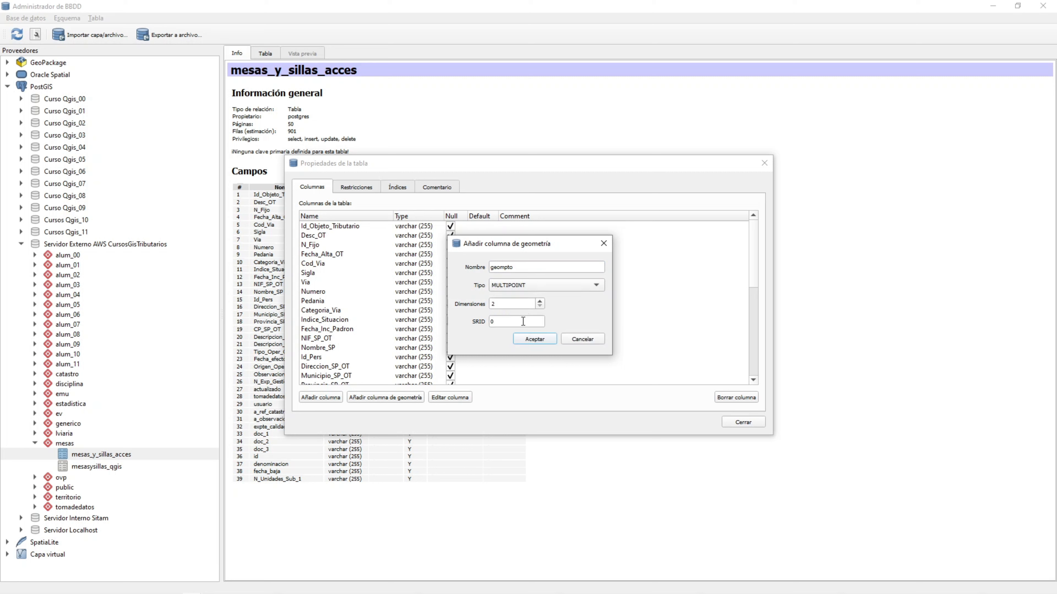
double_click(499, 322)
type("25830")
left_click(539, 339)
left_click(537, 338)
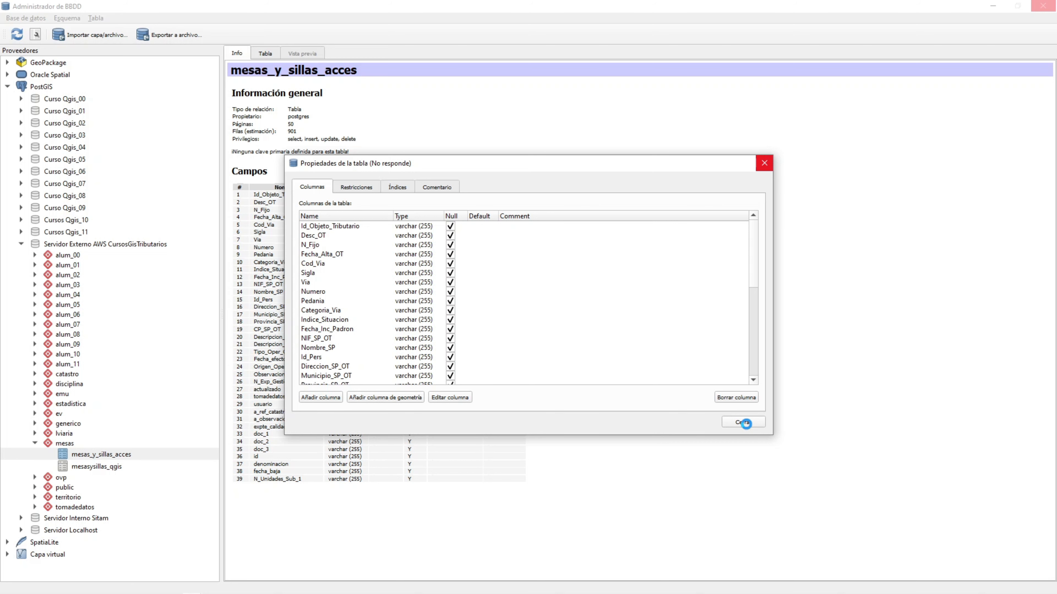
left_click(743, 423)
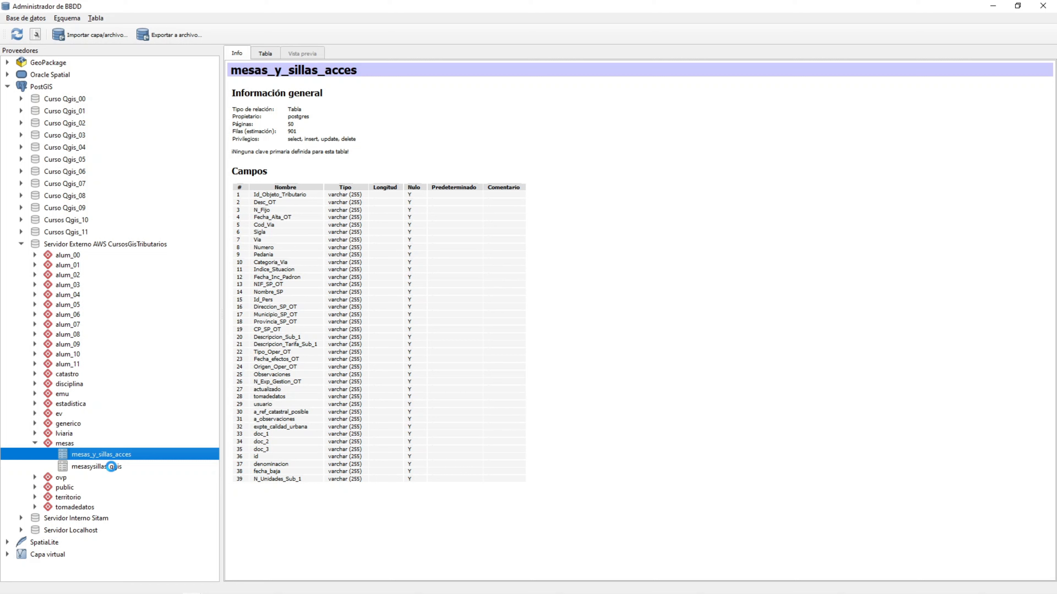
Step: Add a MULTILINESTRING geometry column named geomlin with 2 dimensions and SRID 25830 to the mesasysillas_qgis table
left_click(112, 467)
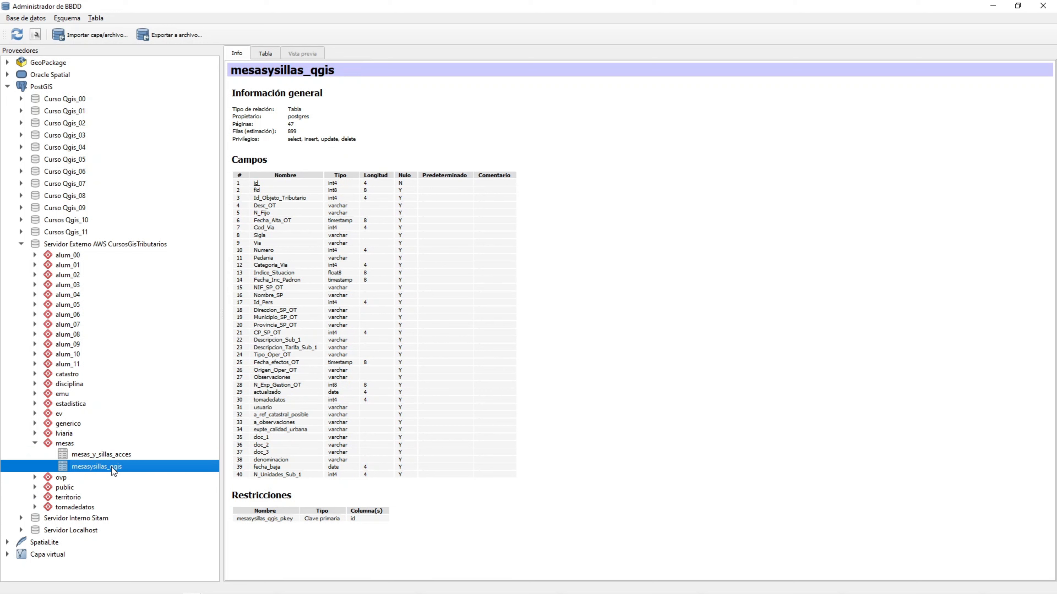
left_click(96, 18)
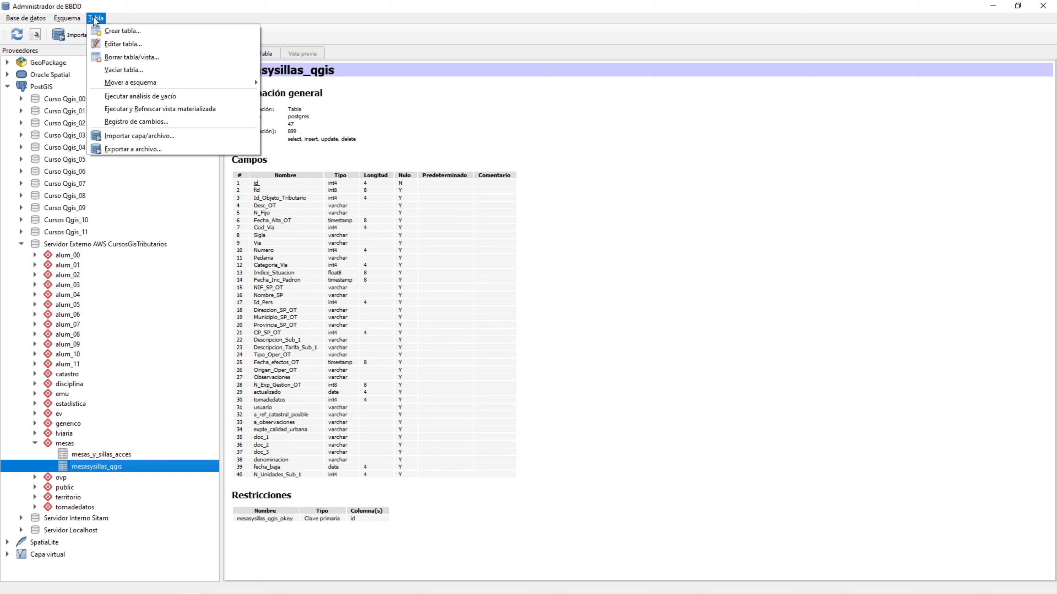
left_click(110, 44)
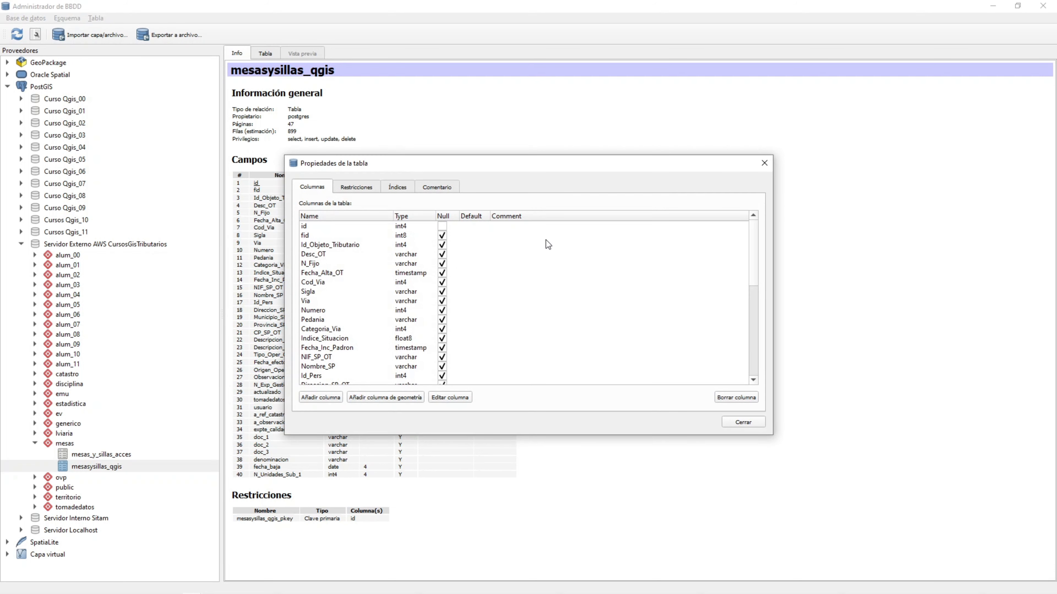
left_click(382, 398)
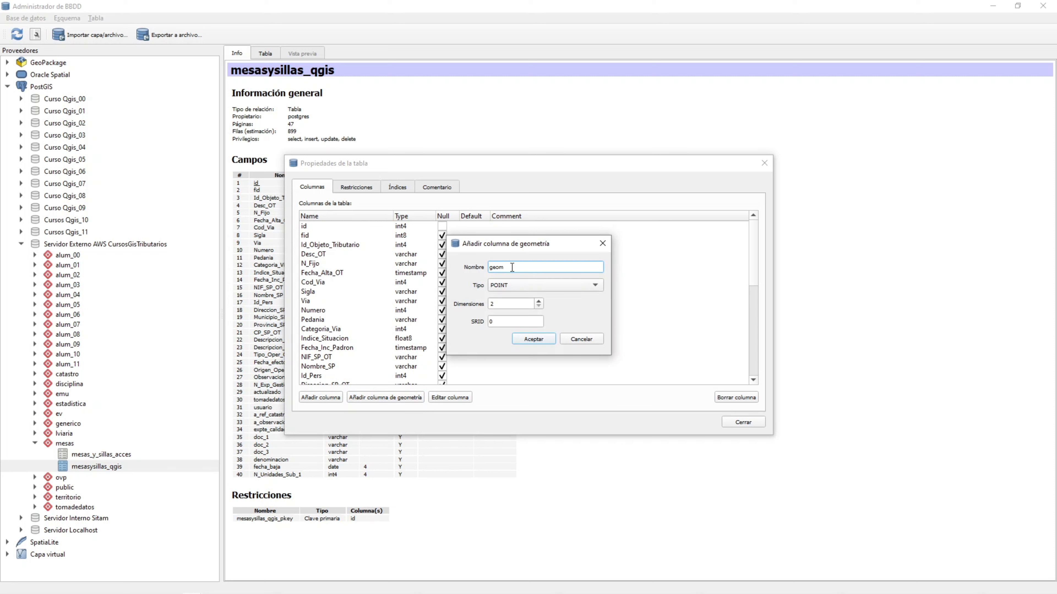
type("lin")
left_click(507, 284)
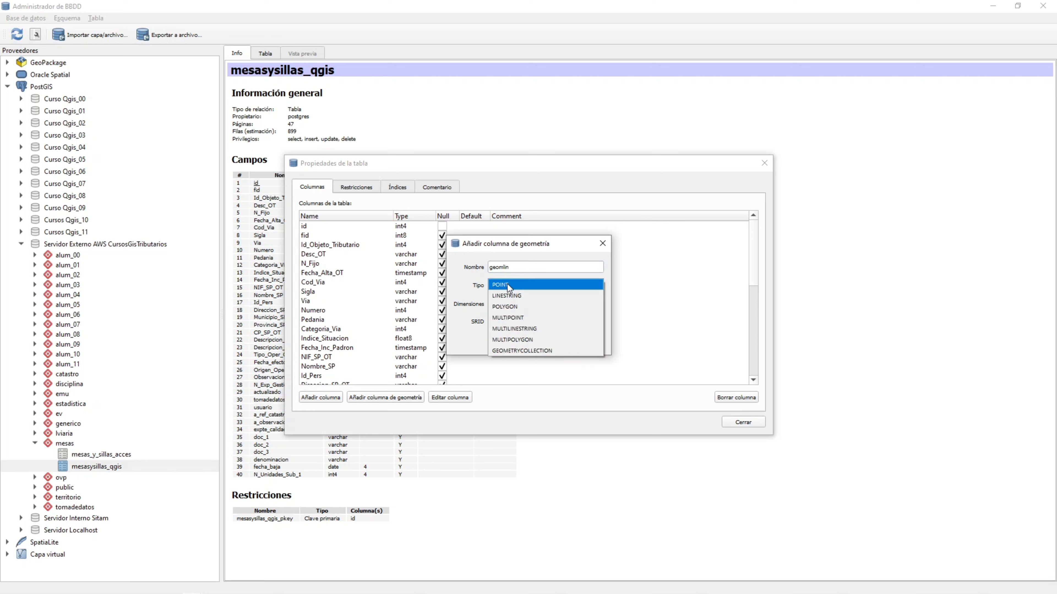
left_click(509, 328)
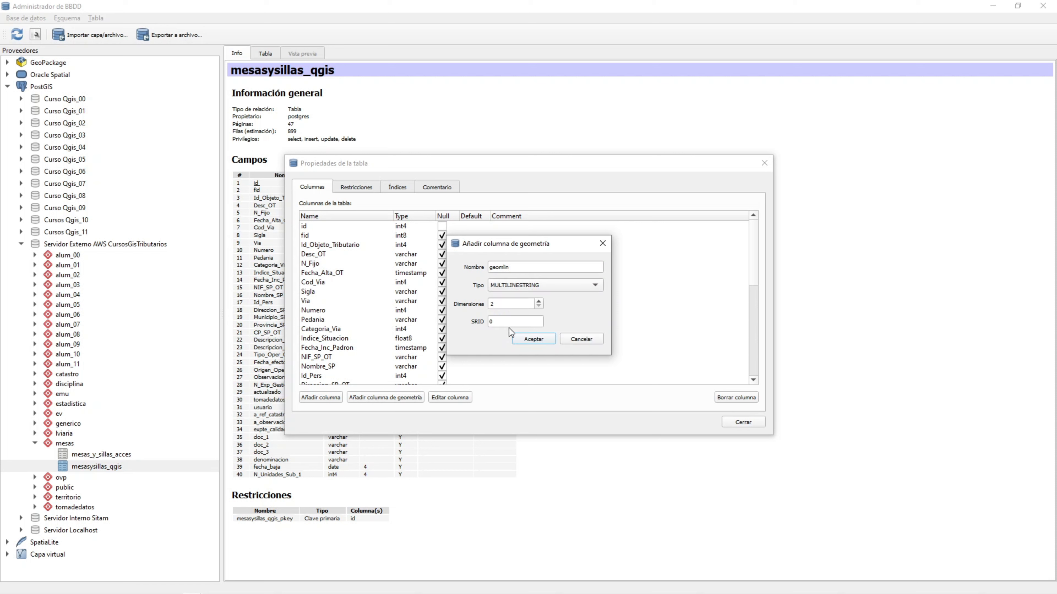
left_click_drag(508, 322, 472, 325)
left_click(530, 341)
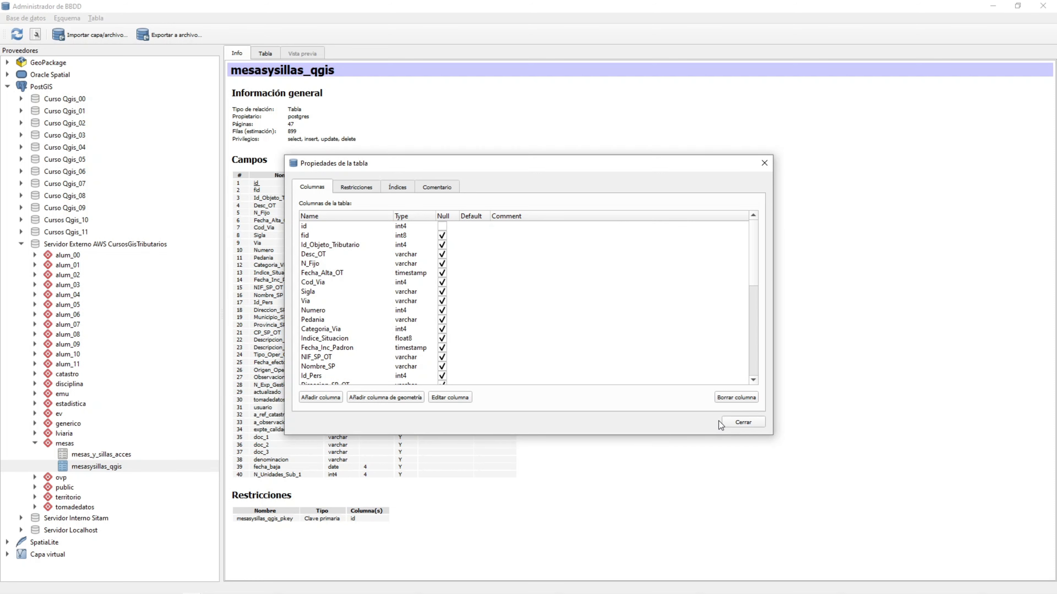
left_click(737, 423)
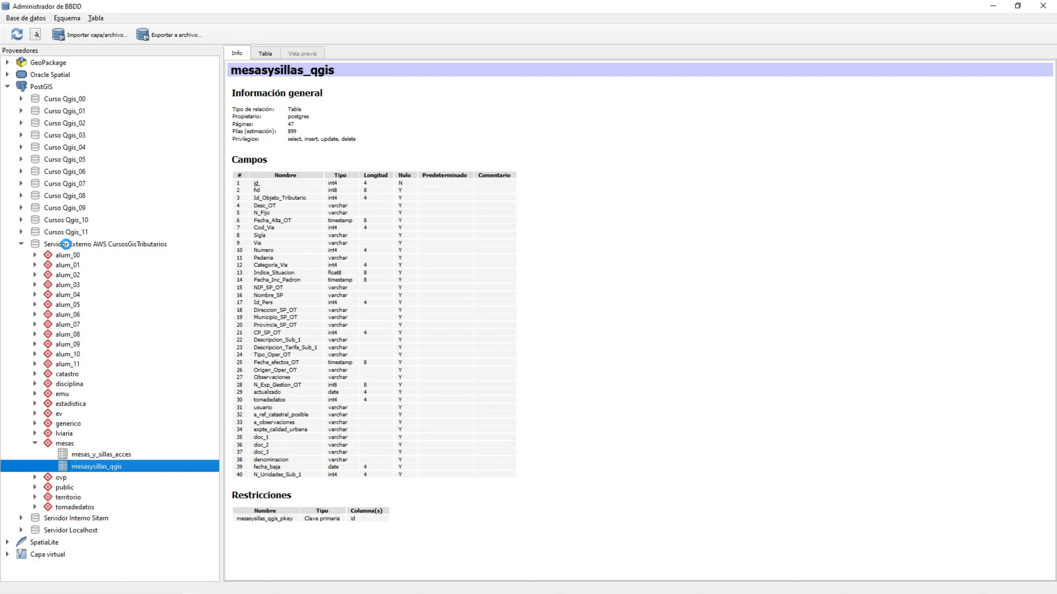
Step: Refresh the Servidor Externo AWS CursosGisTributarios connection and close the database manager
right_click(66, 245)
left_click(78, 249)
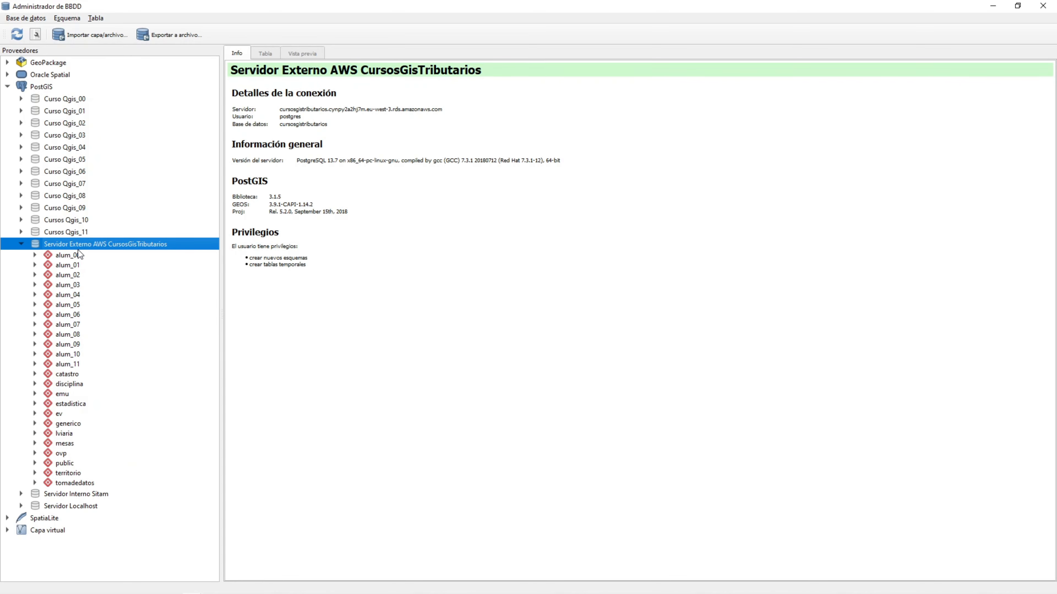
left_click(1043, 5)
Step: Remove the mesas_y_sillas_acces and mesasysillas_qgis layers from the MESASYSILLAS group
left_click(95, 199)
left_click(90, 210)
left_click(92, 201)
left_click(90, 209)
left_click(87, 202)
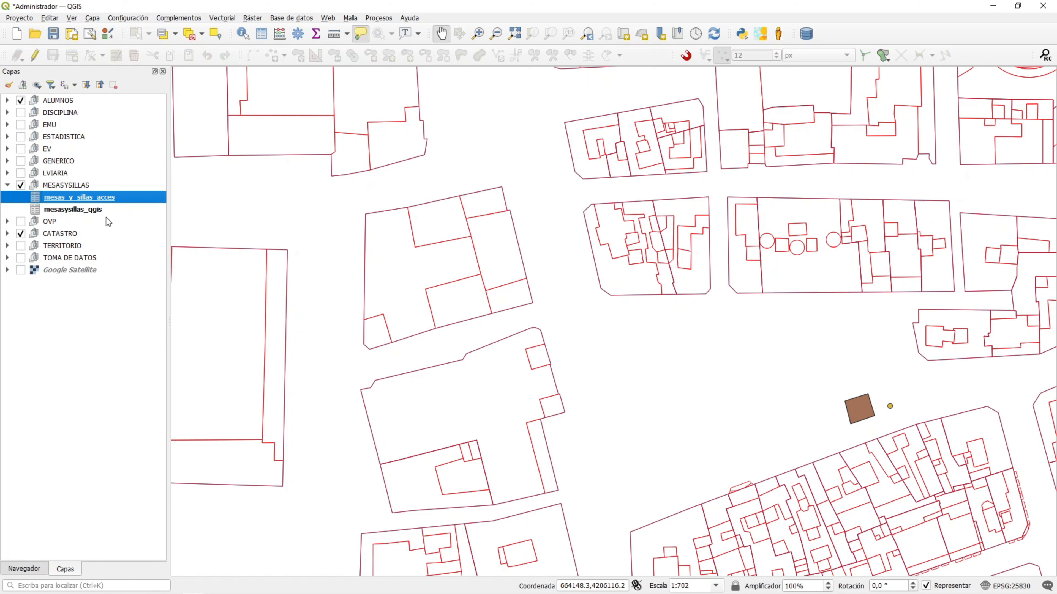
right_click(98, 200)
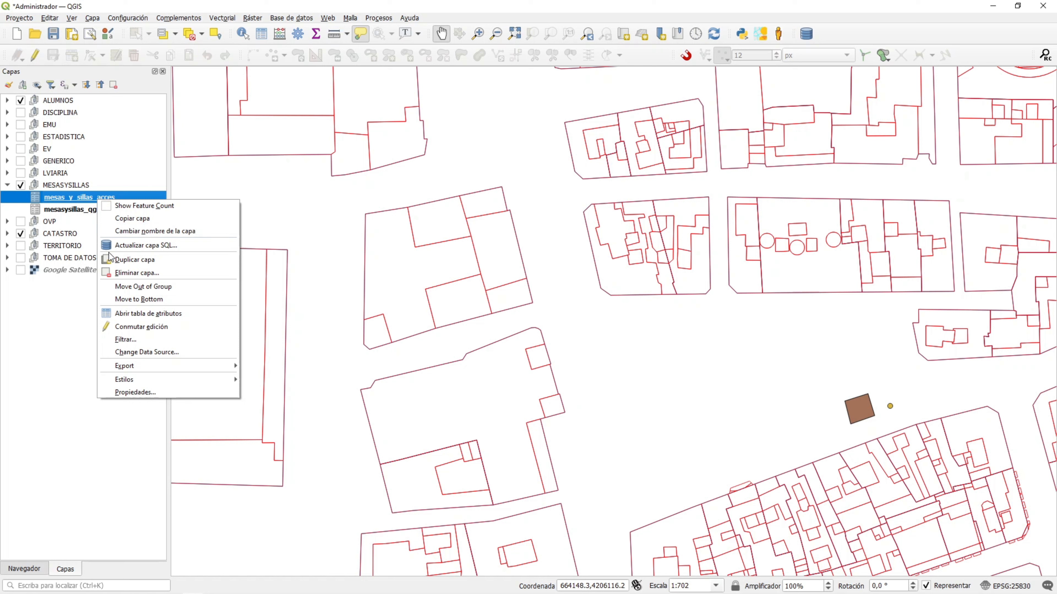
left_click(118, 273)
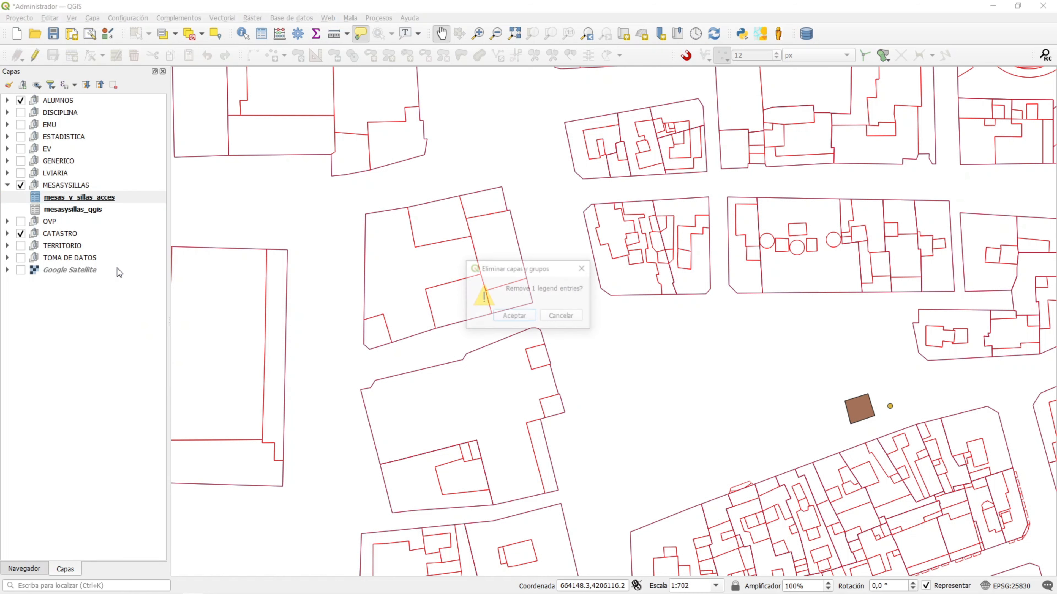
left_click(525, 319)
right_click(89, 197)
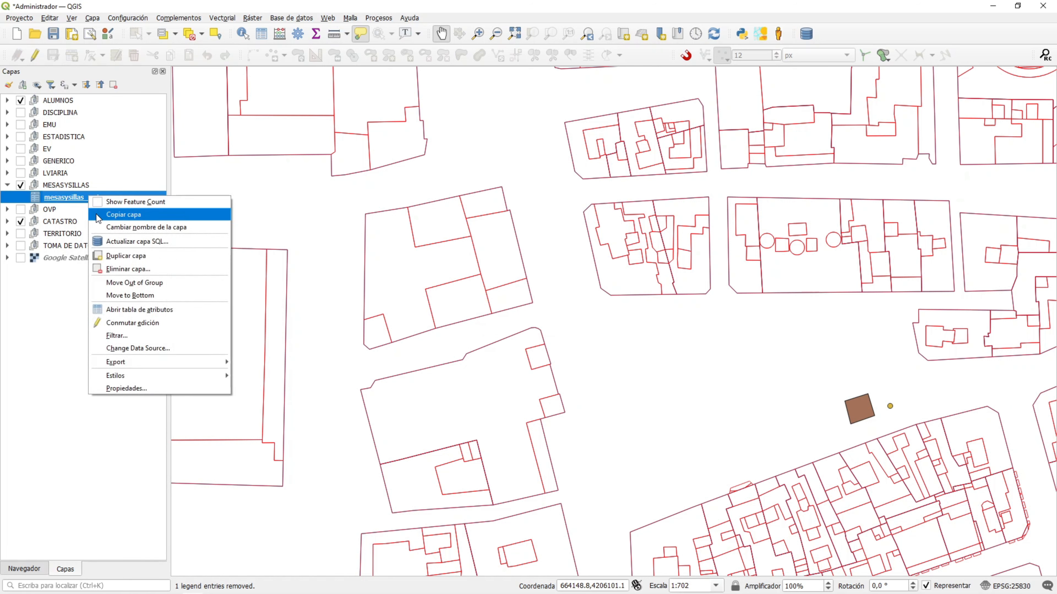
left_click(115, 271)
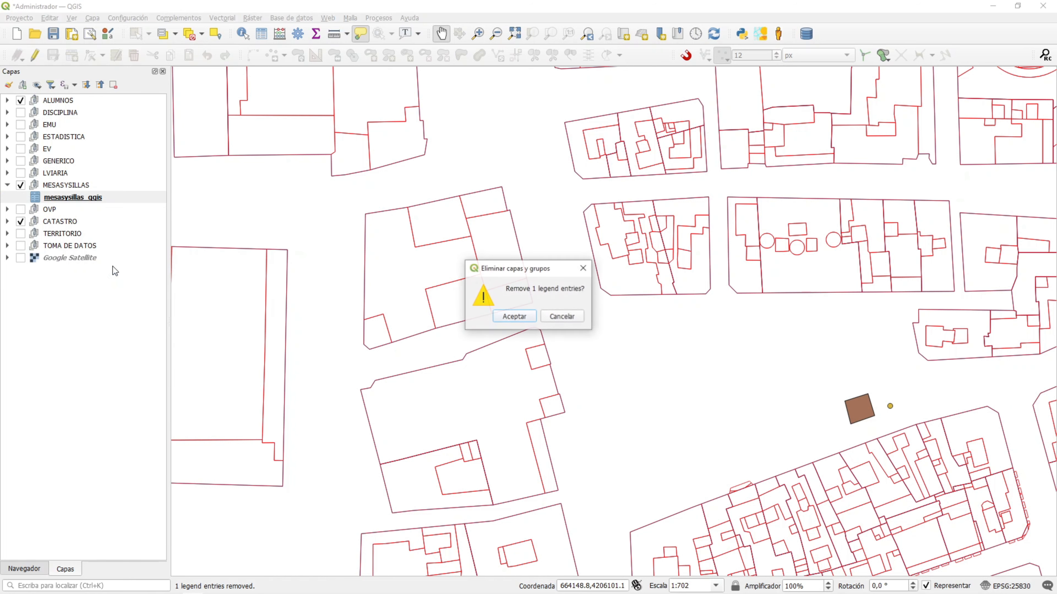
left_click(513, 319)
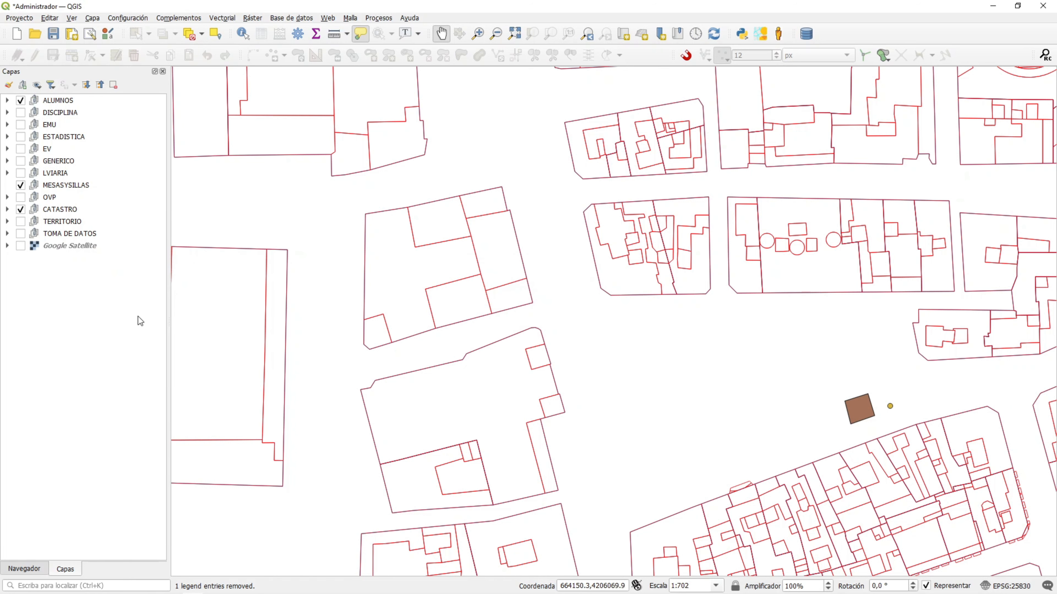
Step: Reconnect to Servidor Externo AWS CursosGisTributarios in the PostgreSQL data source manager, expand the mesas schema, and close the dialog
left_click(72, 188)
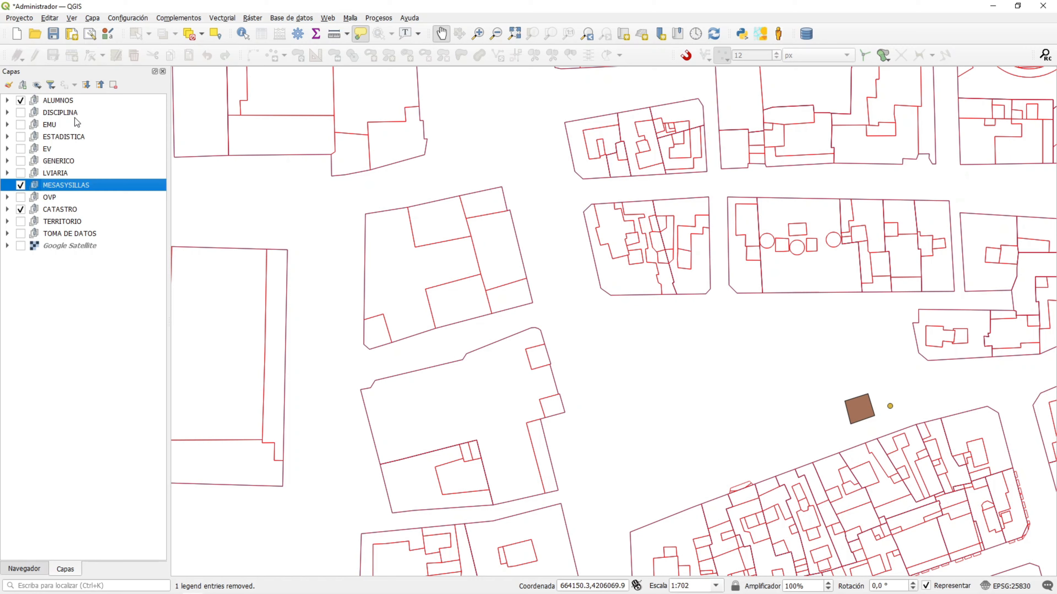
left_click(92, 17)
mouse_move(105, 53)
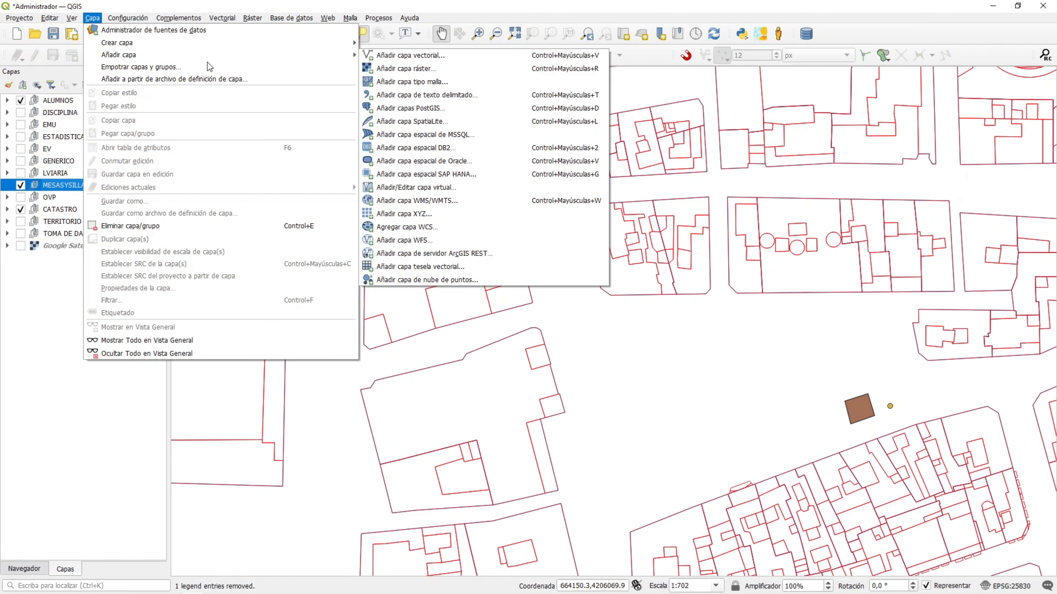
left_click(420, 92)
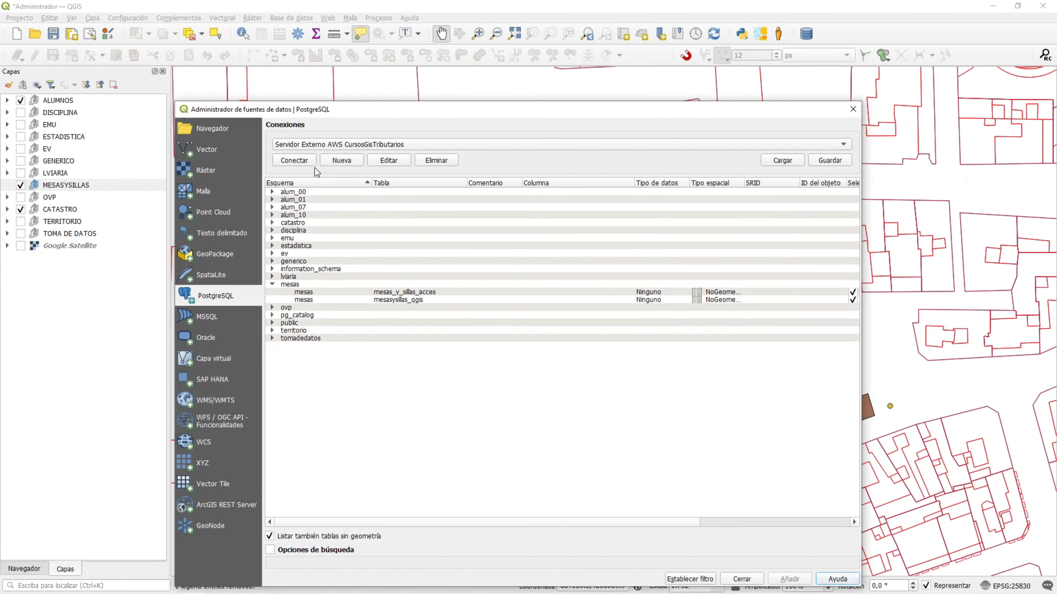
left_click(306, 164)
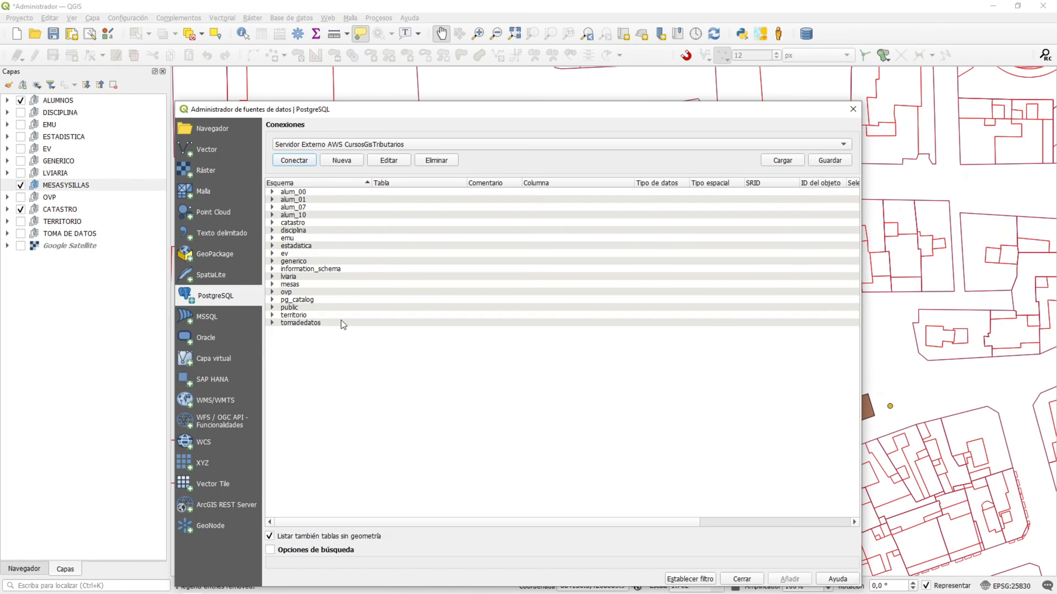
left_click(272, 284)
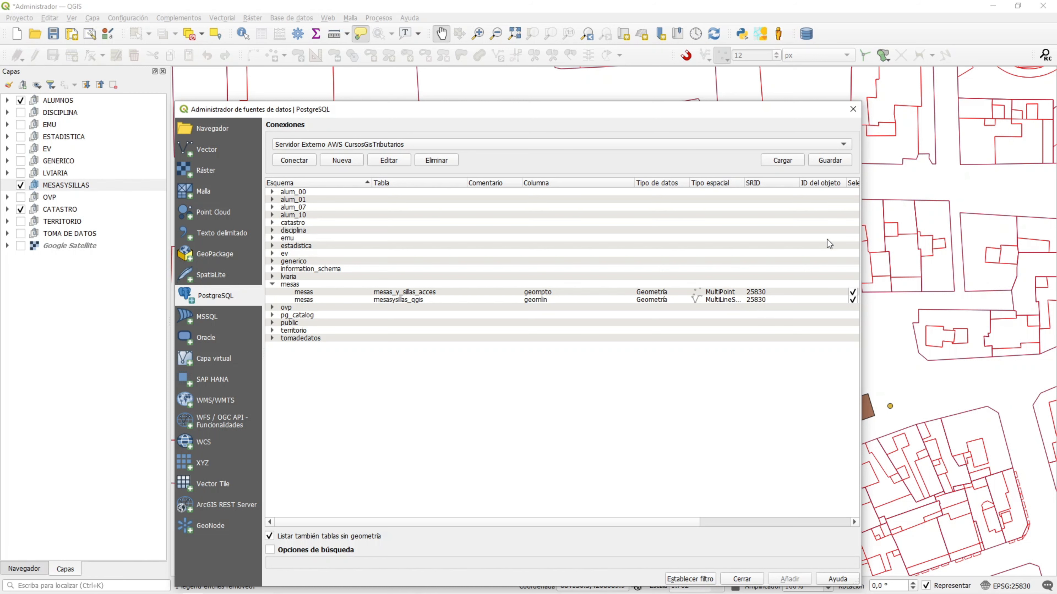
left_click(853, 110)
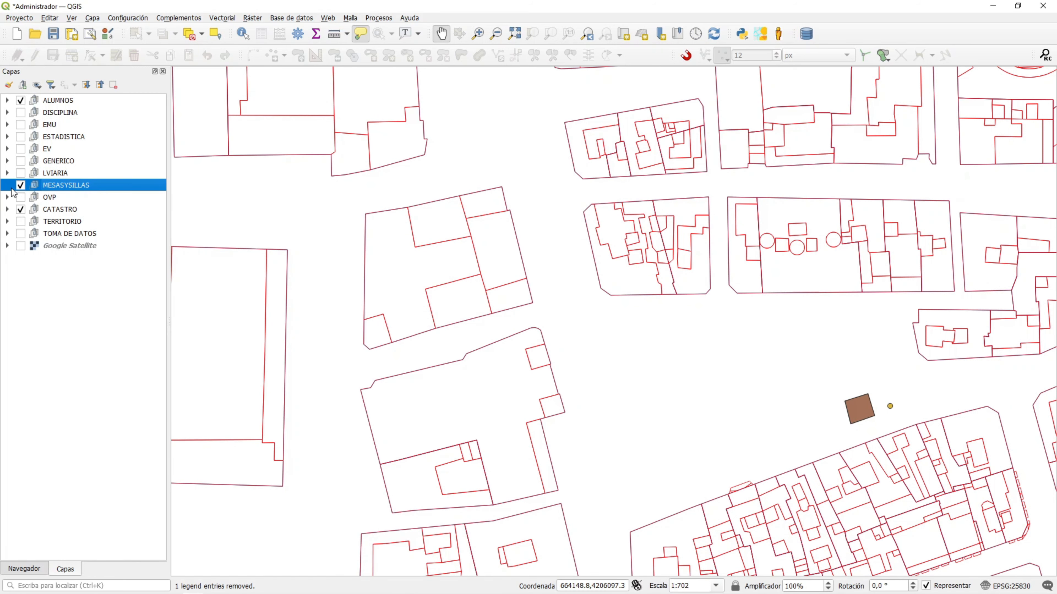
Step: Add the mesas_y_sillas_acces layer with geompto and the mesasysillas_qgis layer with geomlin to the MESASYSILLAS group
left_click(92, 18)
mouse_move(105, 54)
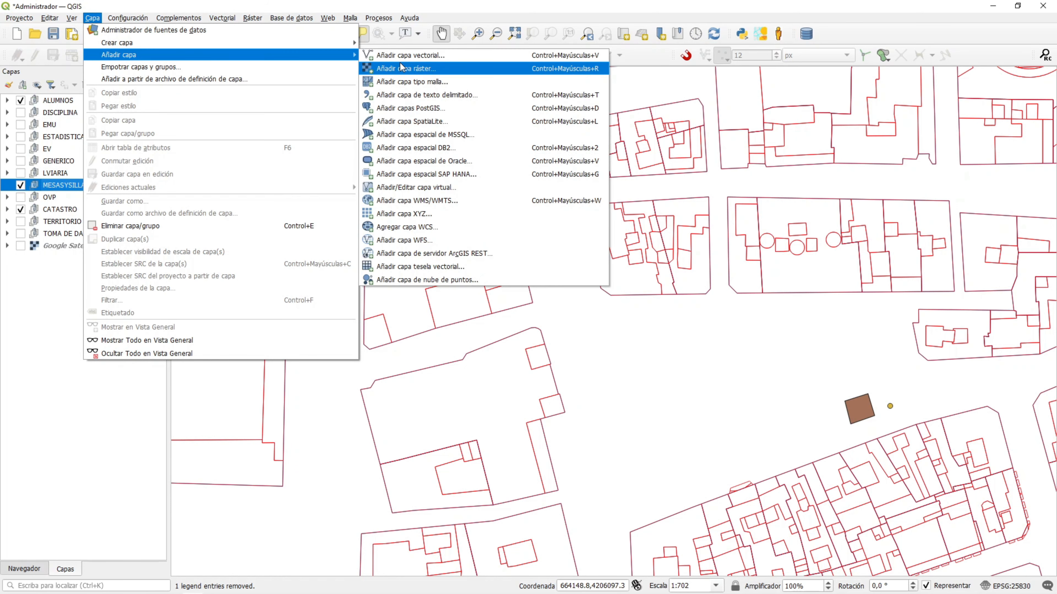
left_click(410, 108)
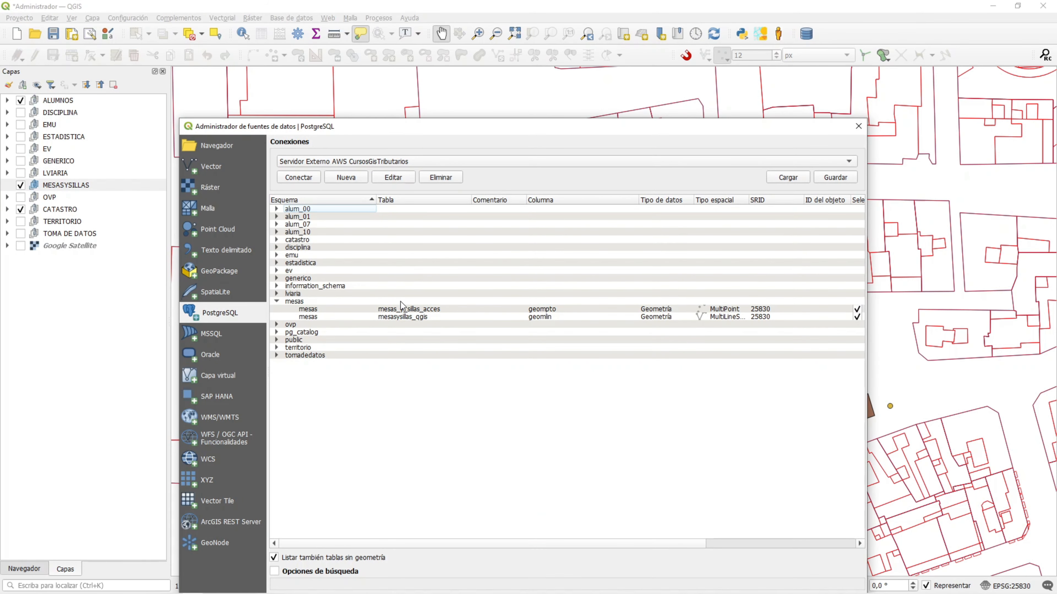
left_click(405, 310)
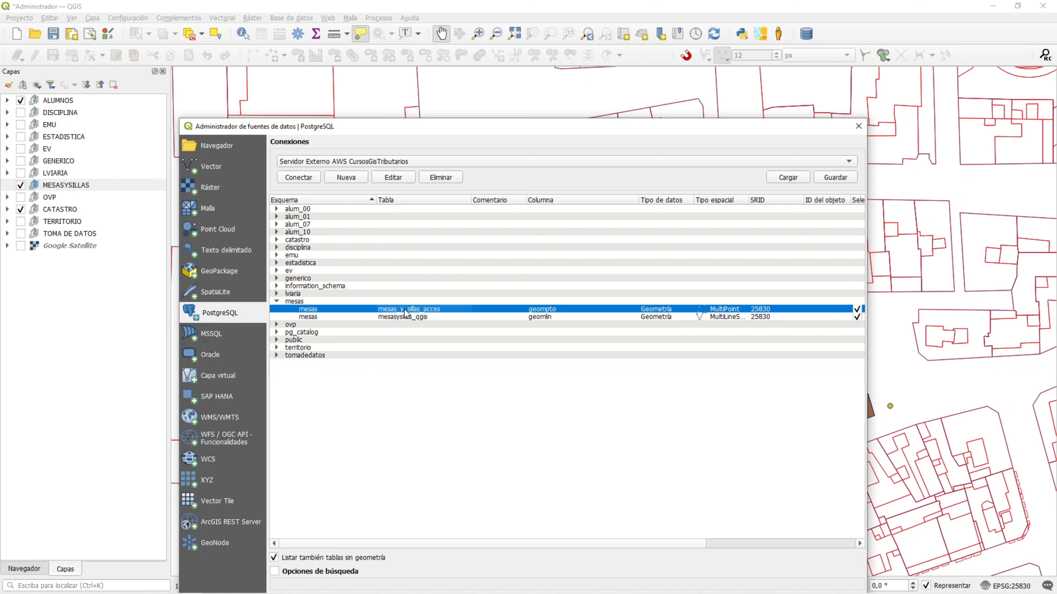
left_click(405, 317, "shift")
left_click_drag(591, 130, 603, 66)
left_click(803, 529)
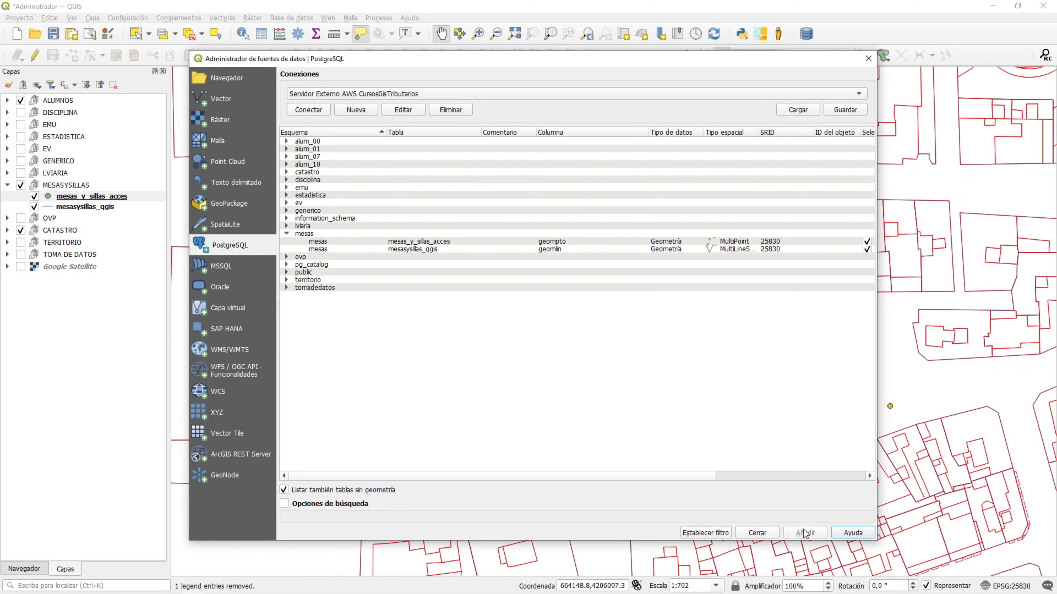
left_click(866, 63)
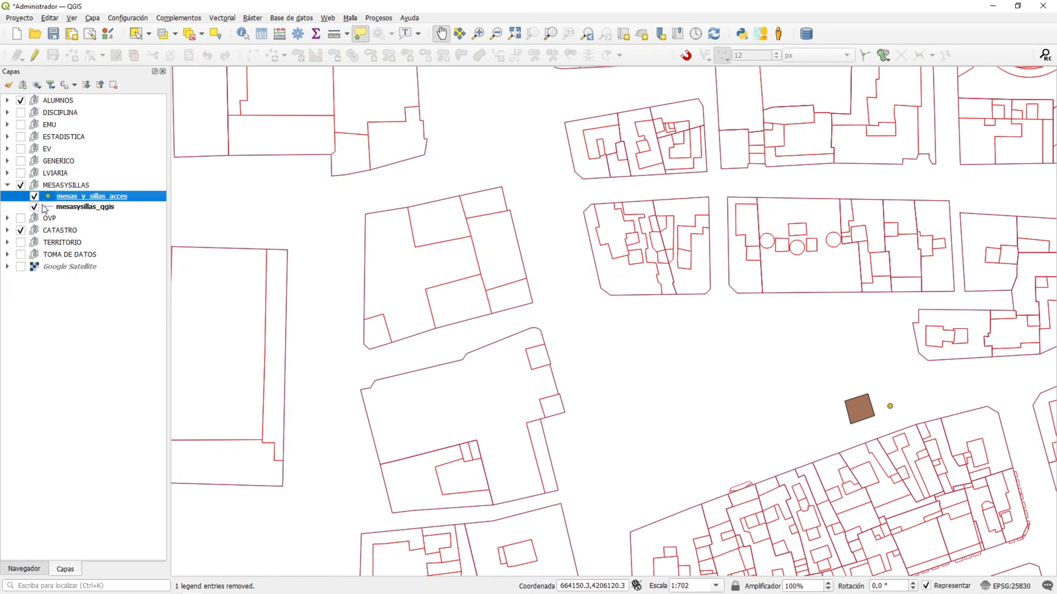
Step: Start editing mesasysillas_qgis and draw an open five-vertex line in the empty area west of the brown square
left_click(73, 210)
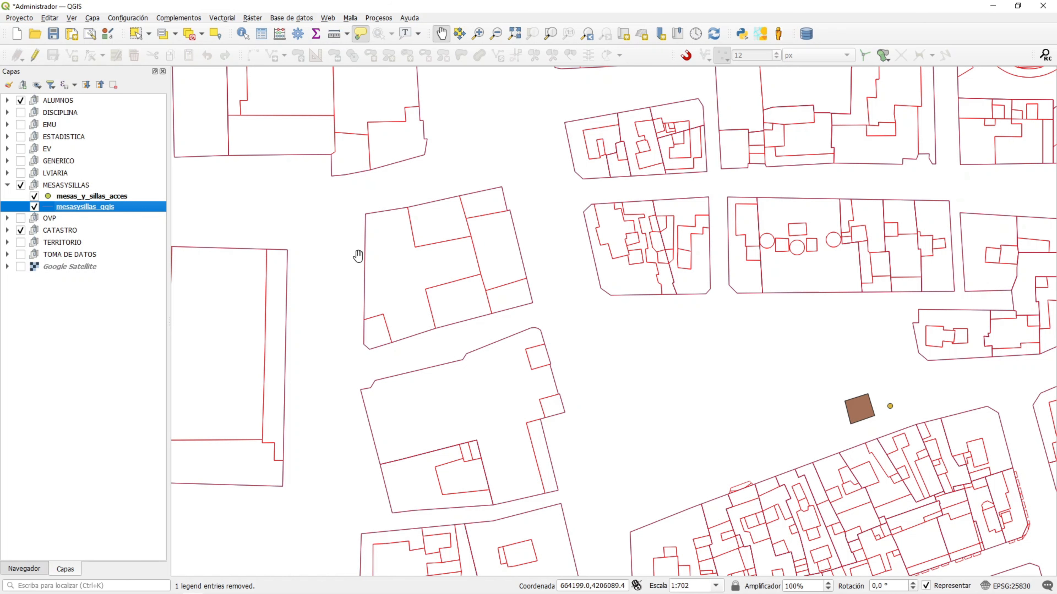
left_click_drag(654, 339, 412, 275)
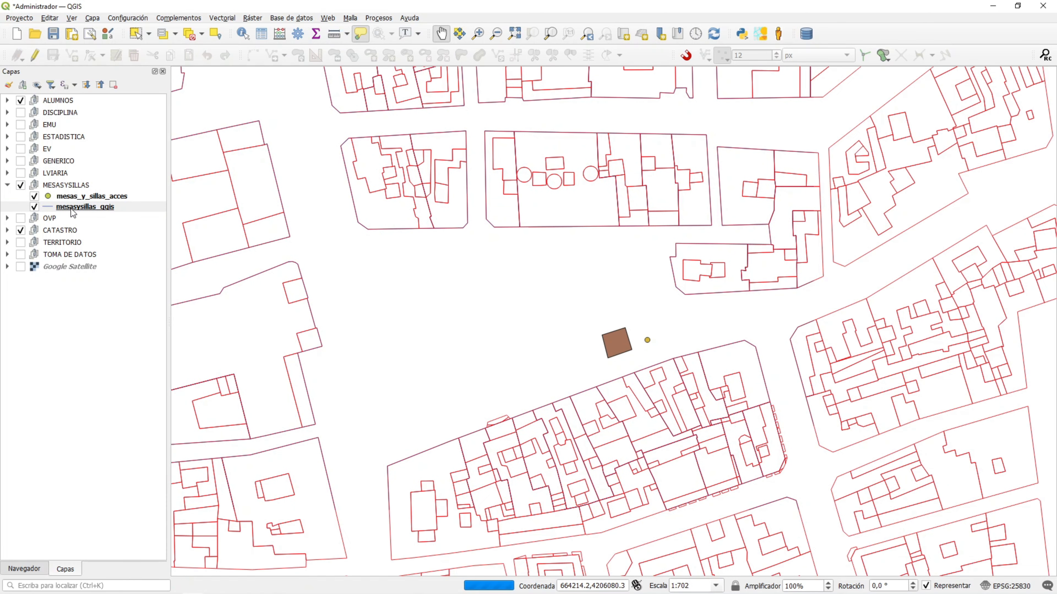
mouse_move(73, 213)
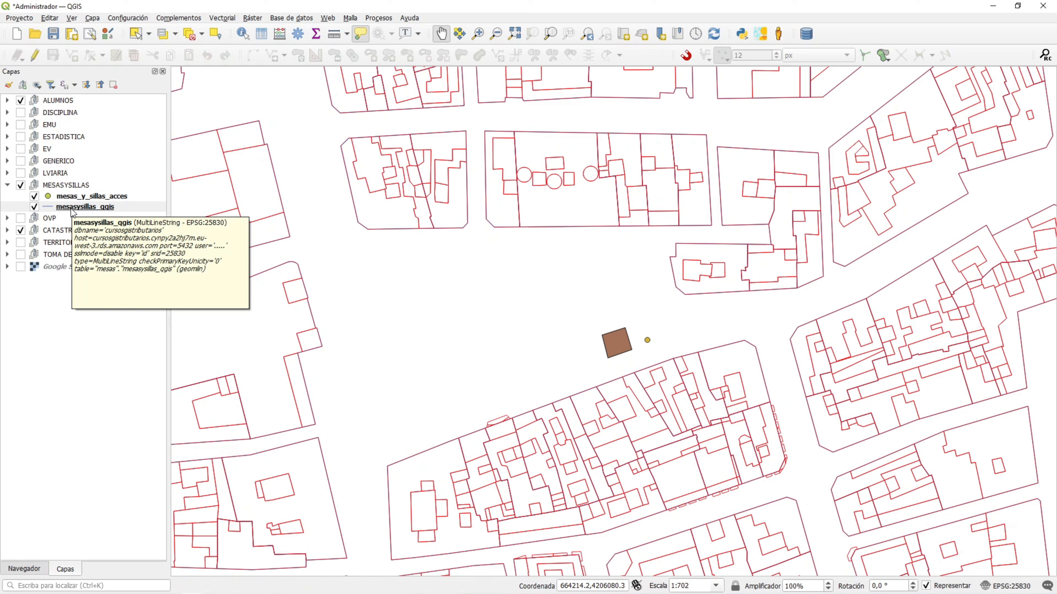
left_click(35, 55)
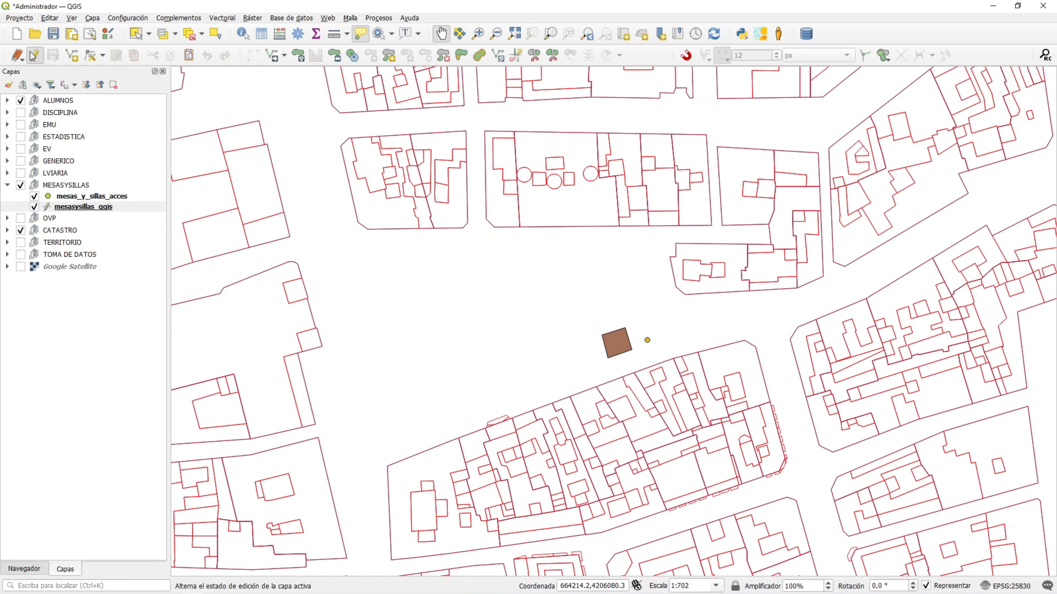
left_click(73, 56)
left_click(453, 296)
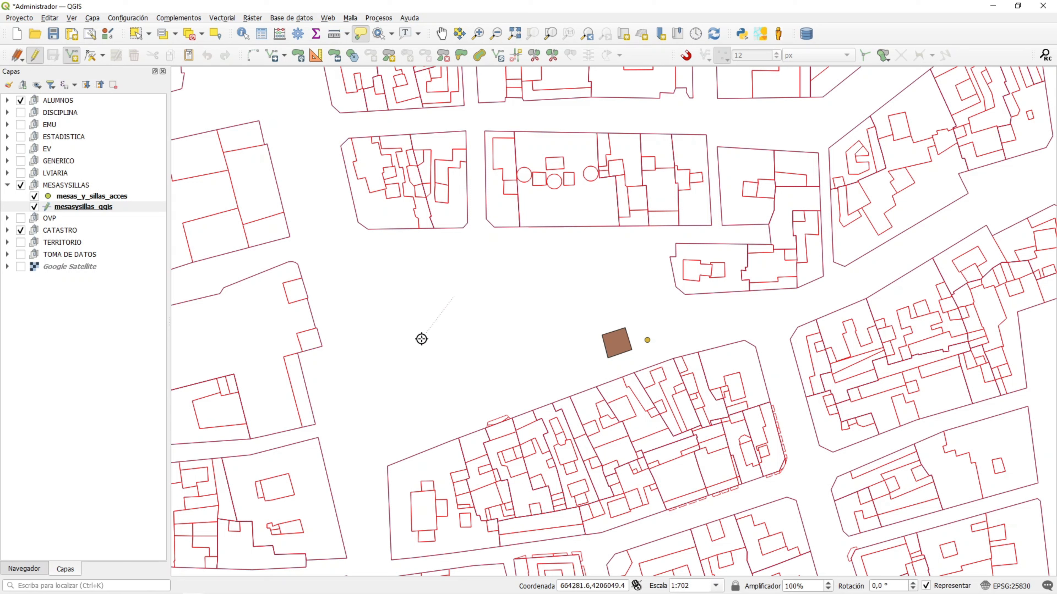
left_click(410, 346)
left_click(469, 375)
left_click(507, 294)
left_click(482, 275)
right_click(482, 275)
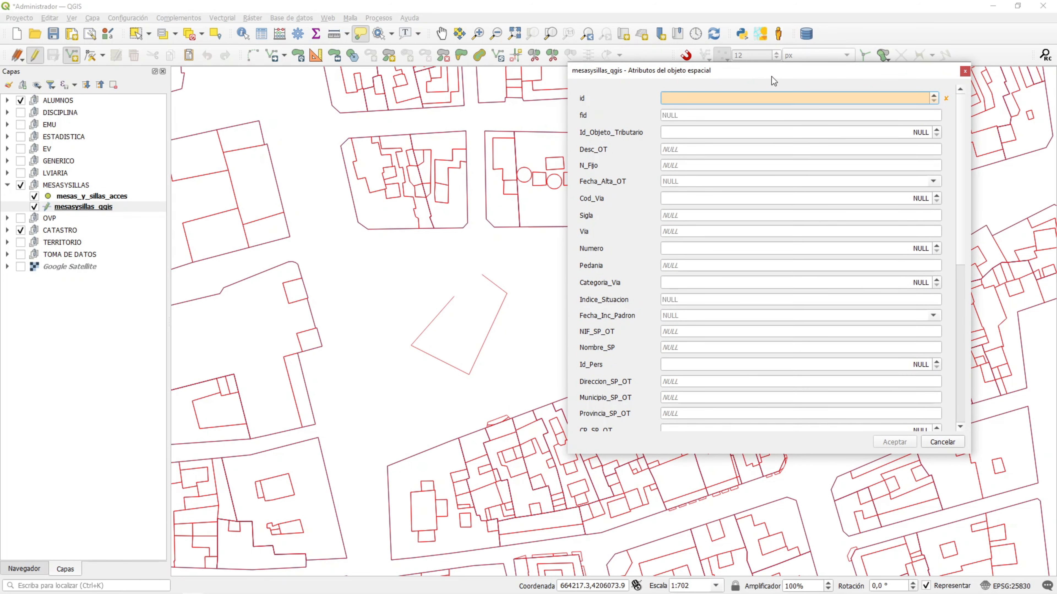
Step: Review all the fields in the new line's attribute form, from id to N_Unidades_Sub_1
scroll(713, 160, "down", 5)
scroll(731, 276, "up", 5)
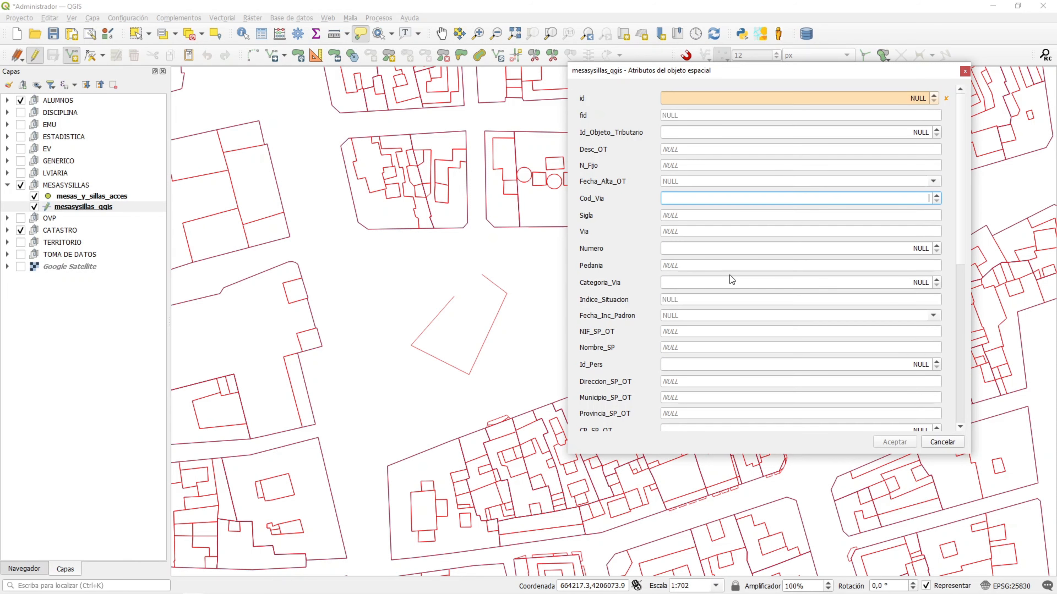
scroll(730, 275, "down", 6)
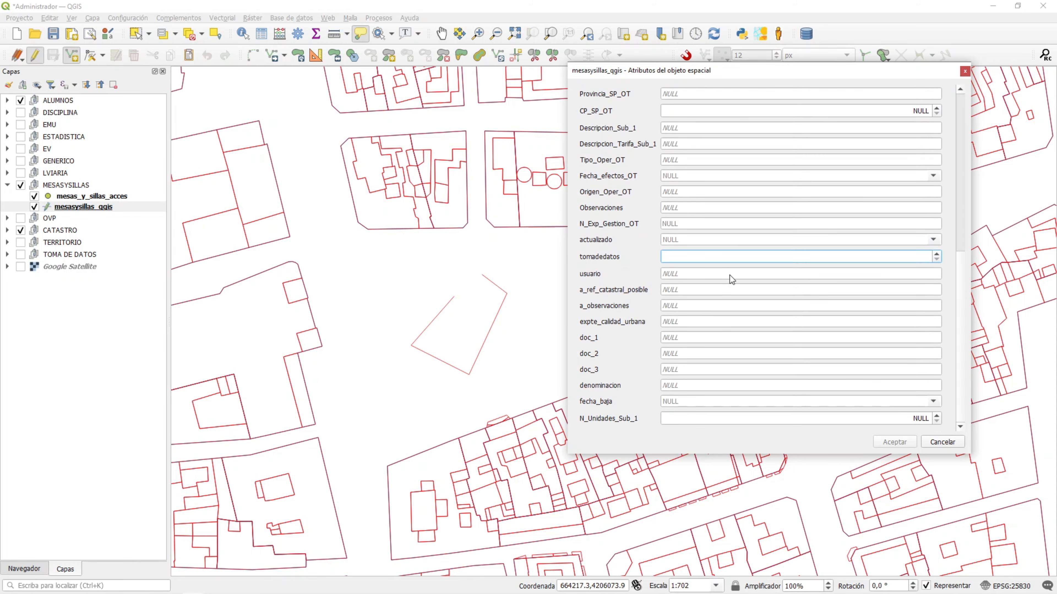
scroll(731, 280, "up", 6)
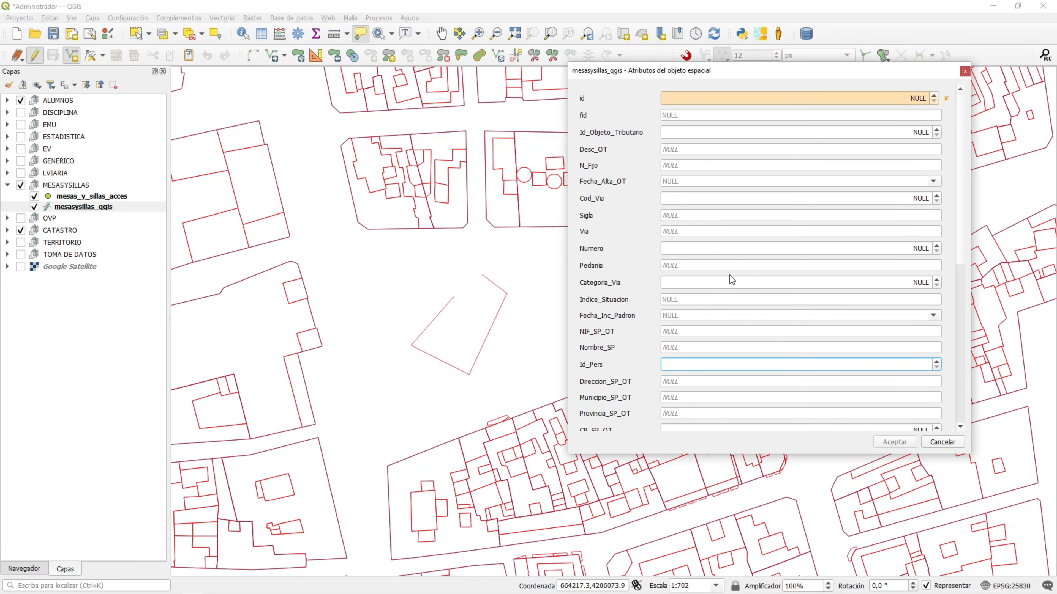
Step: Look through the new line's attribute form again from the id field down, and close it without saving the line
scroll(729, 275, "down", 3)
scroll(730, 276, "down", 3)
scroll(729, 278, "up", 6)
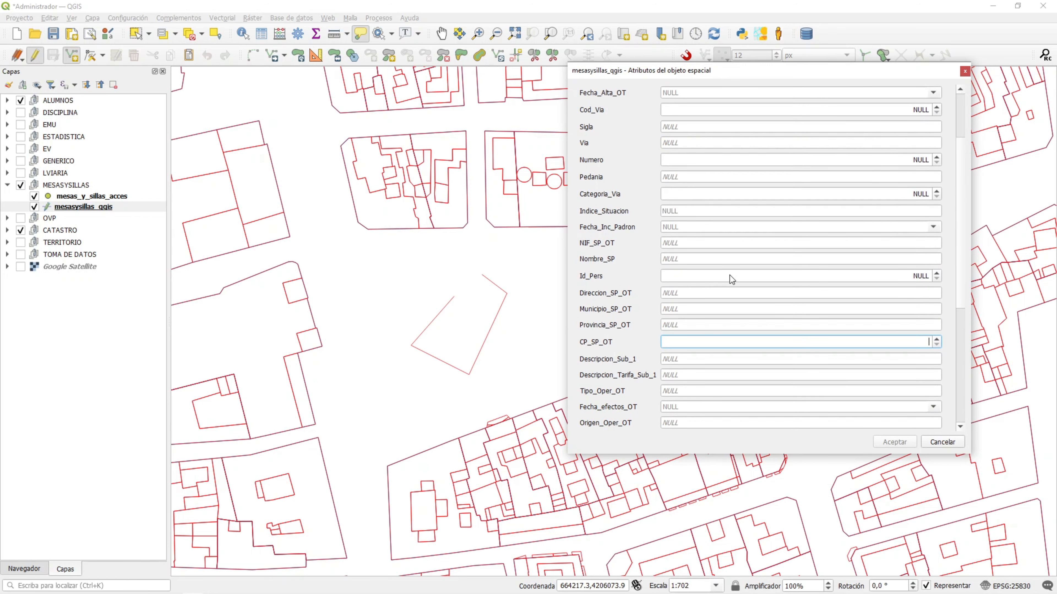
left_click(721, 201)
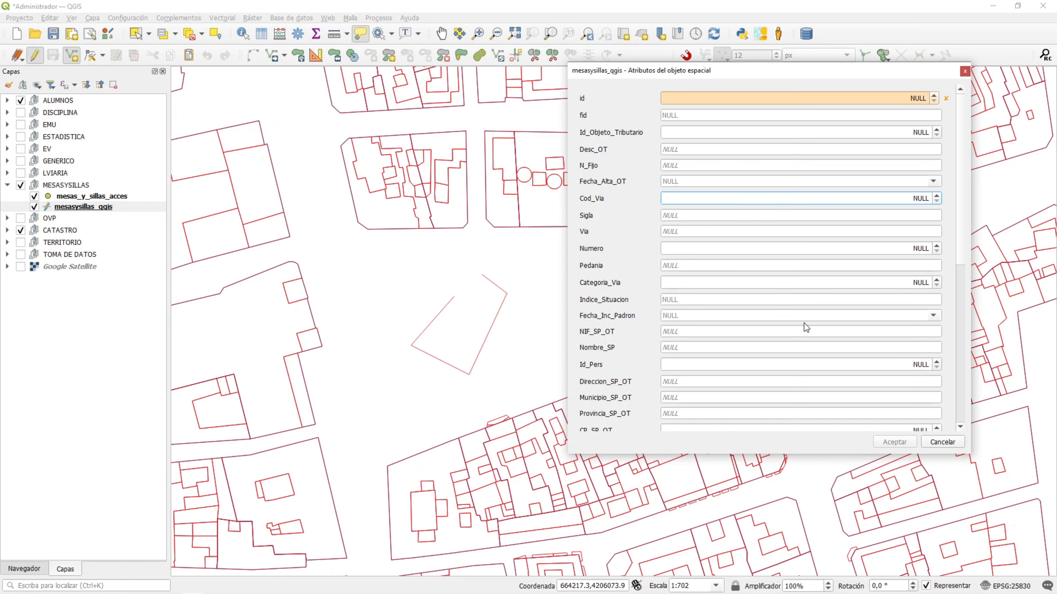
left_click_drag(964, 227, 959, 296)
scroll(960, 296, "down", 5)
scroll(960, 297, "up", 15)
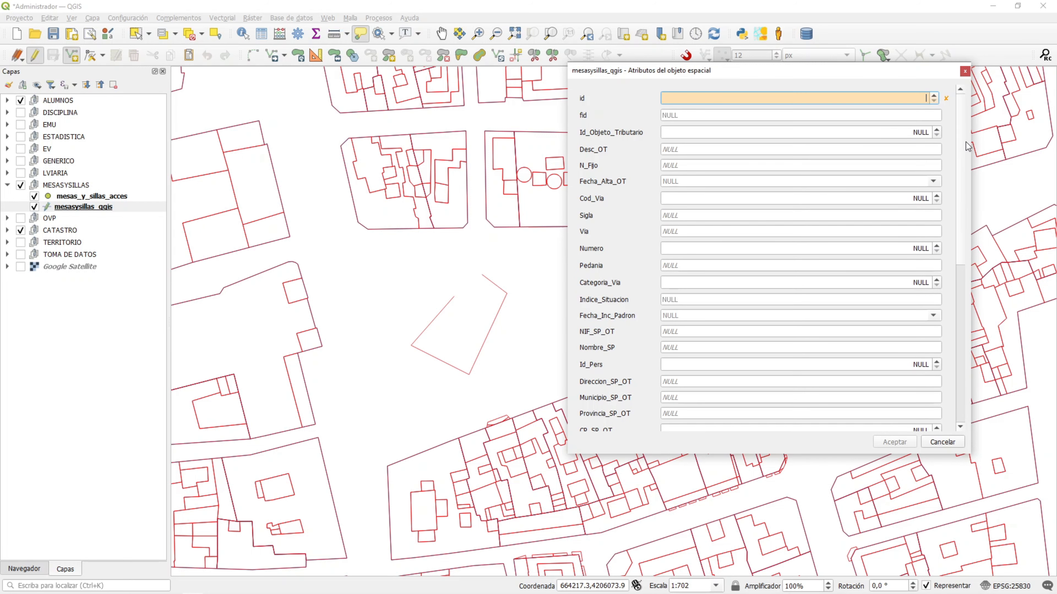
left_click(726, 97)
left_click(965, 71)
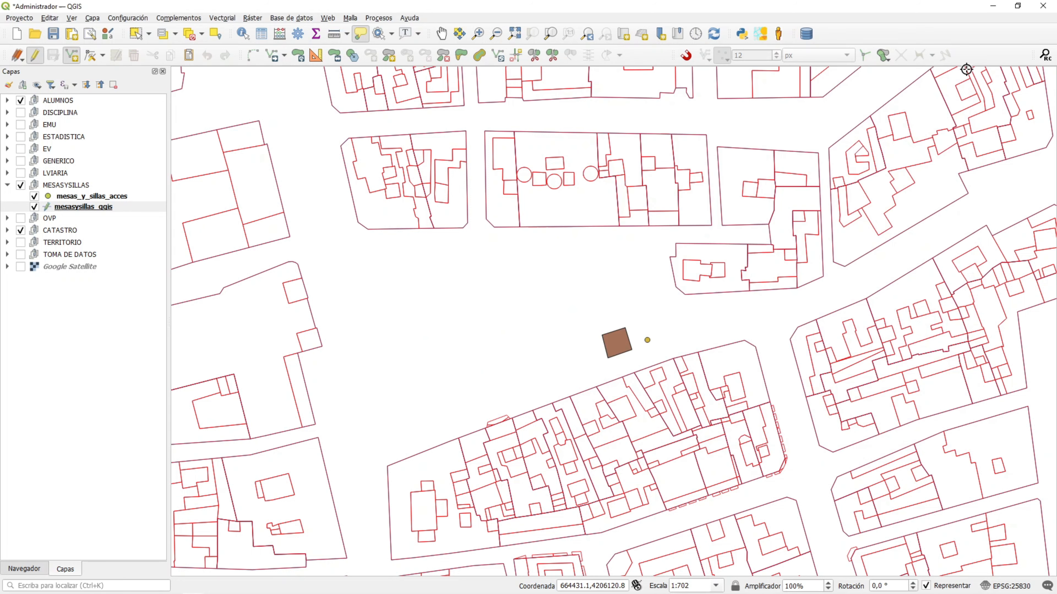
left_click(72, 196)
left_click(79, 208)
left_click(79, 200)
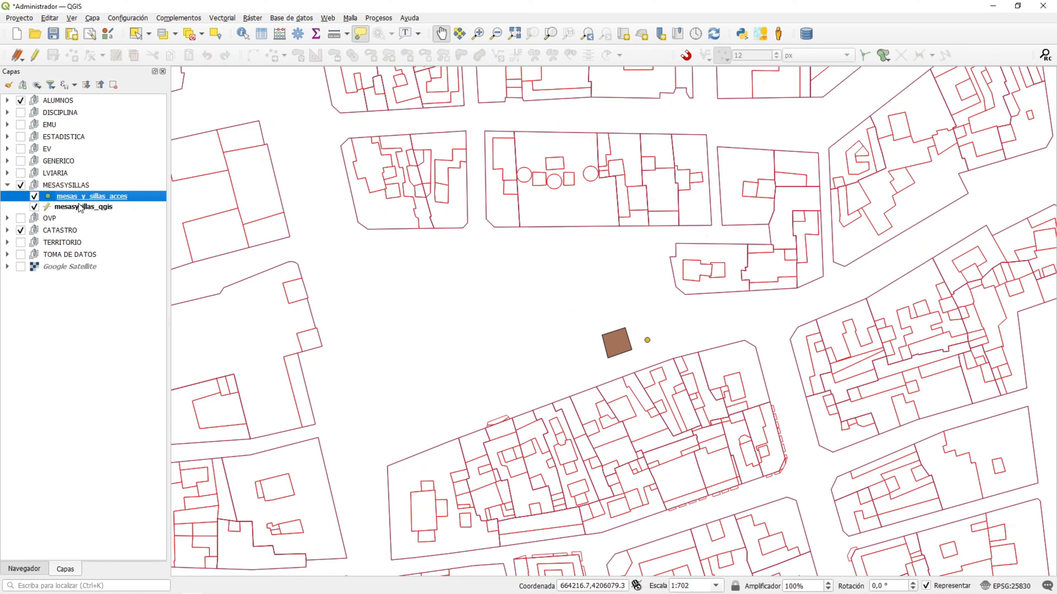
left_click(81, 208)
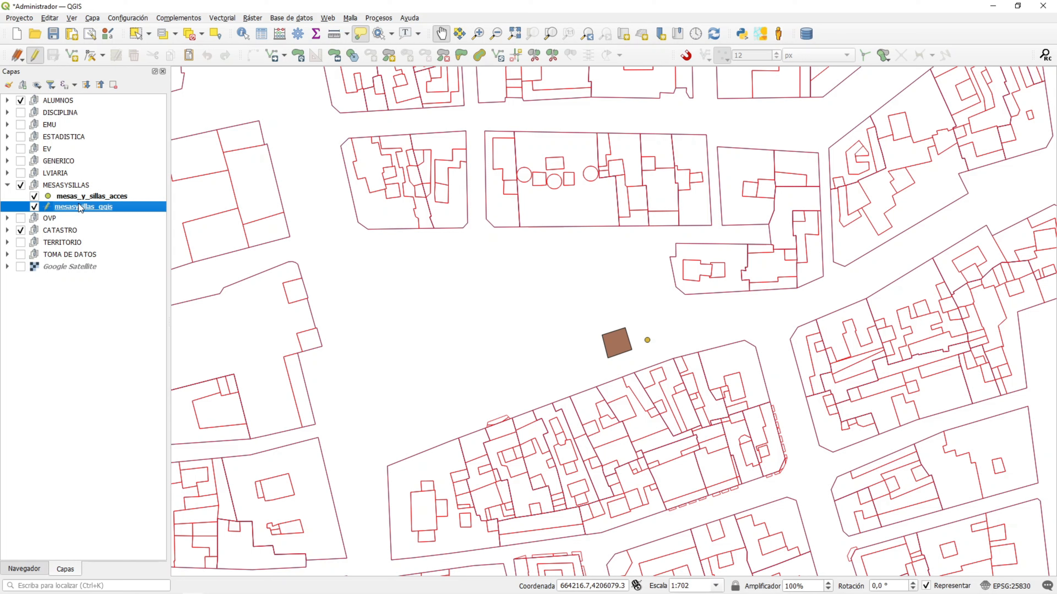
Step: Remove the mesas_y_sillas_acces and mesasysillas_qgis layers from the MESASYSILLAS group, confirming each removal
left_click(88, 196)
right_click(88, 195)
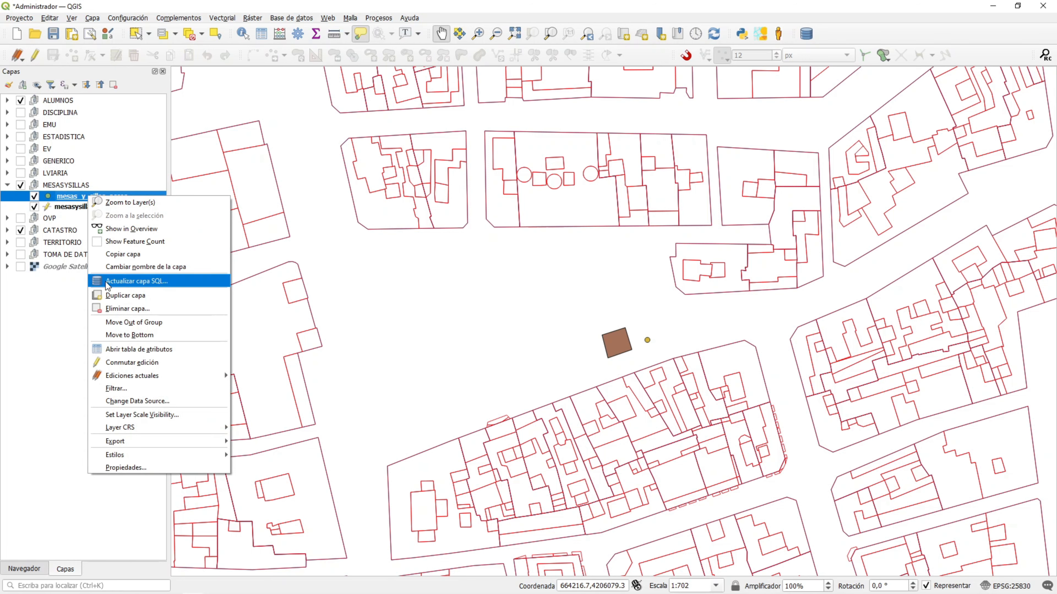
left_click(114, 310)
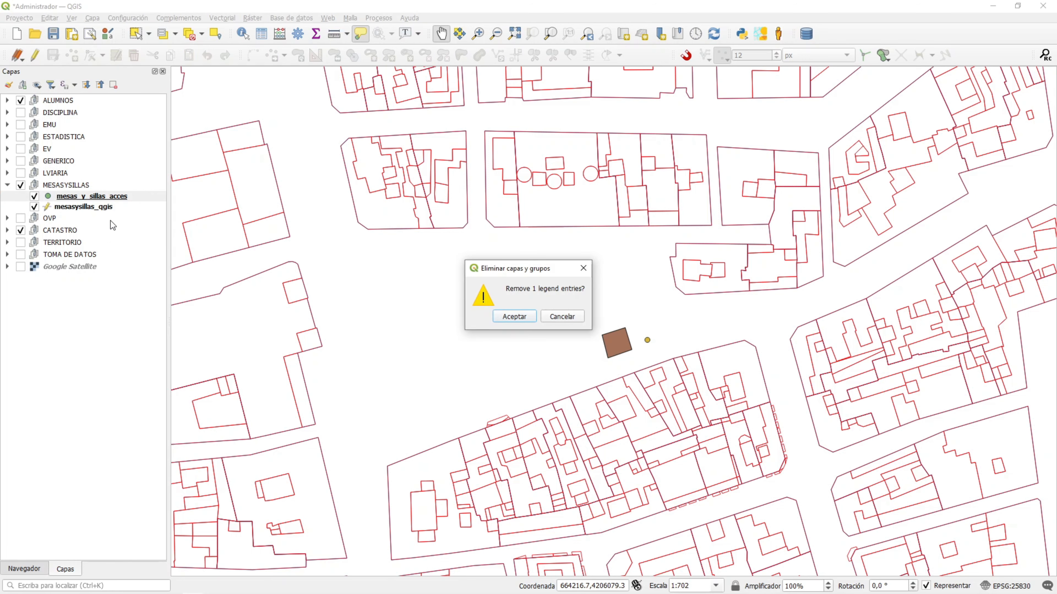
left_click(514, 316)
left_click(110, 196)
right_click(110, 196)
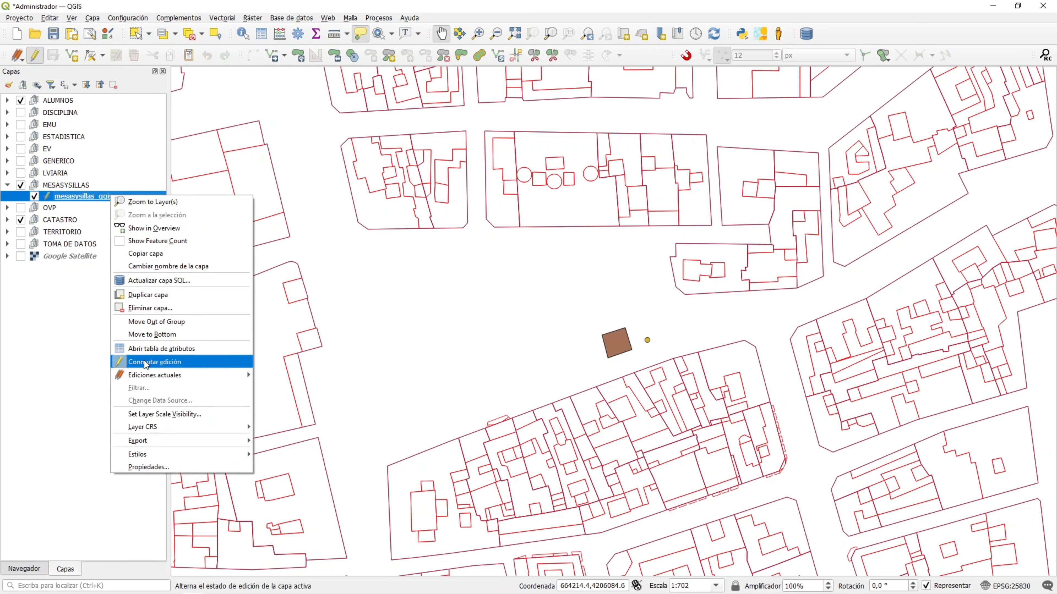
left_click(144, 308)
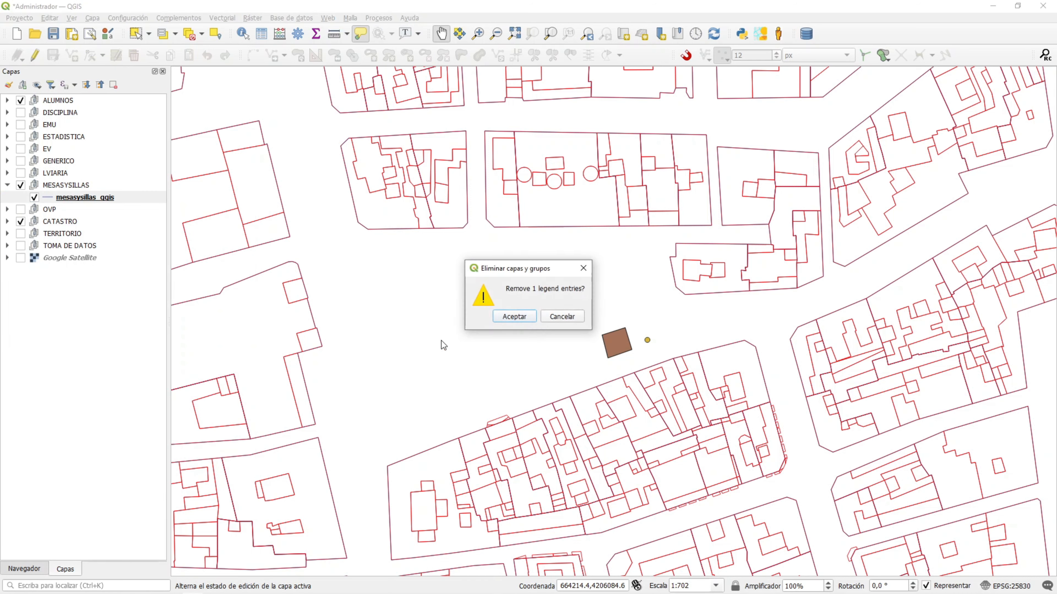
left_click(515, 317)
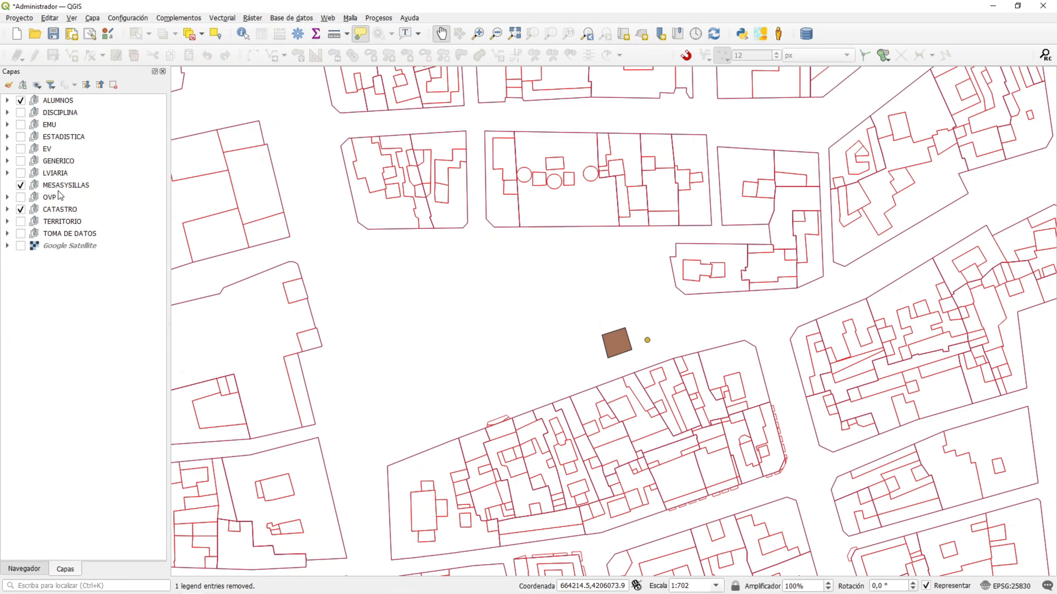